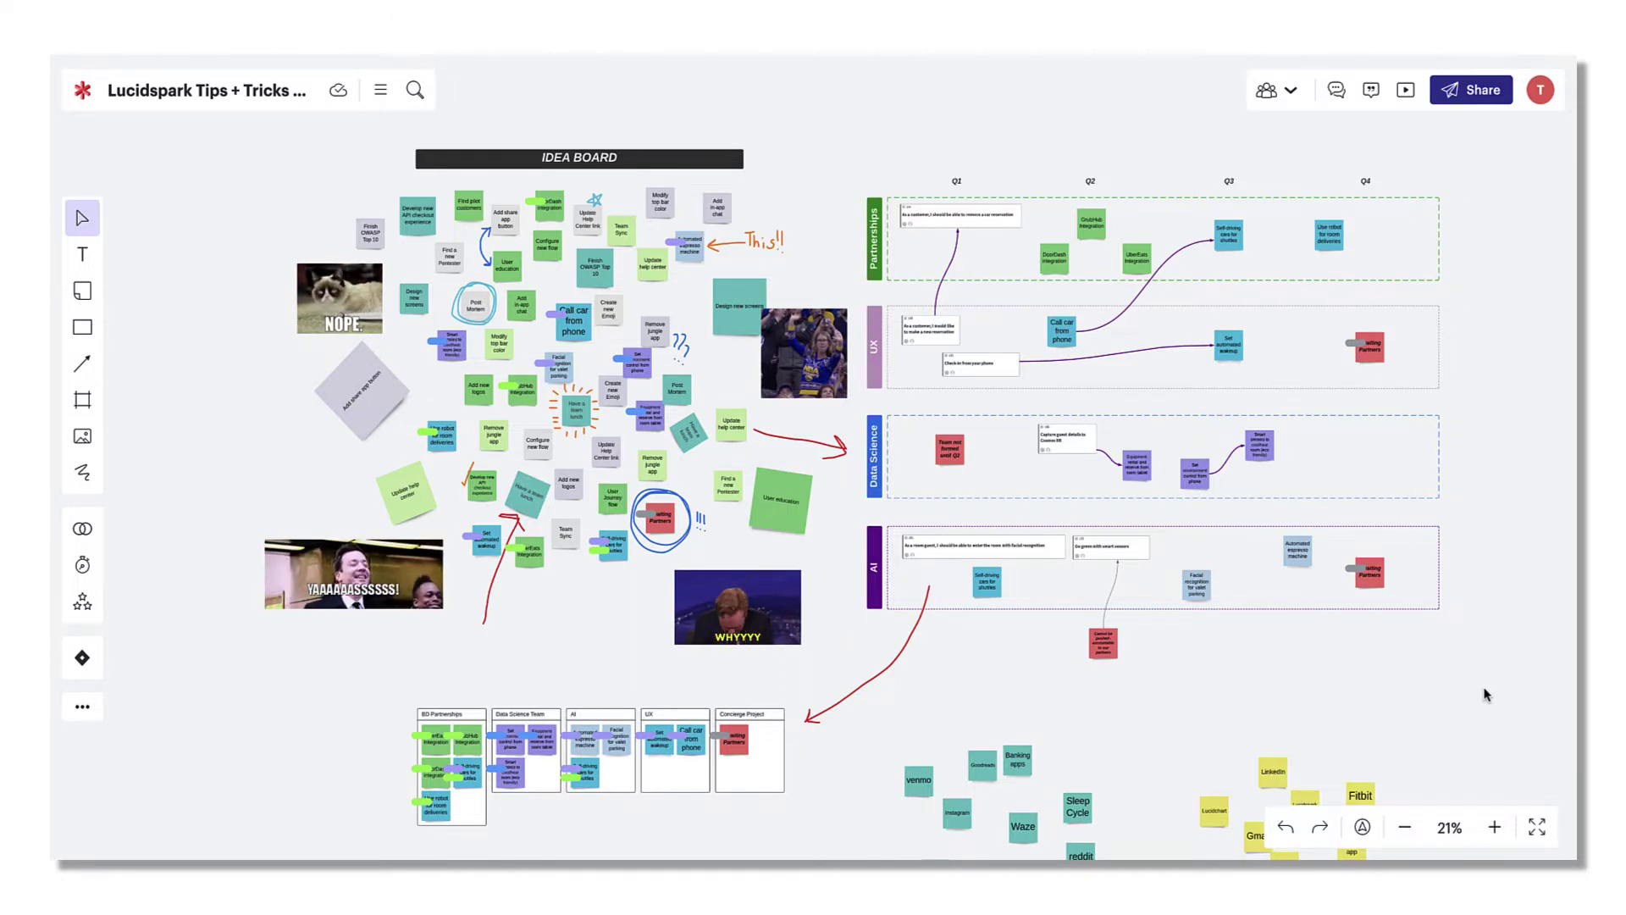
Zoom in on the board, then reset it to the default zoom with Shift+1.
scroll(1487, 696, "up", 3)
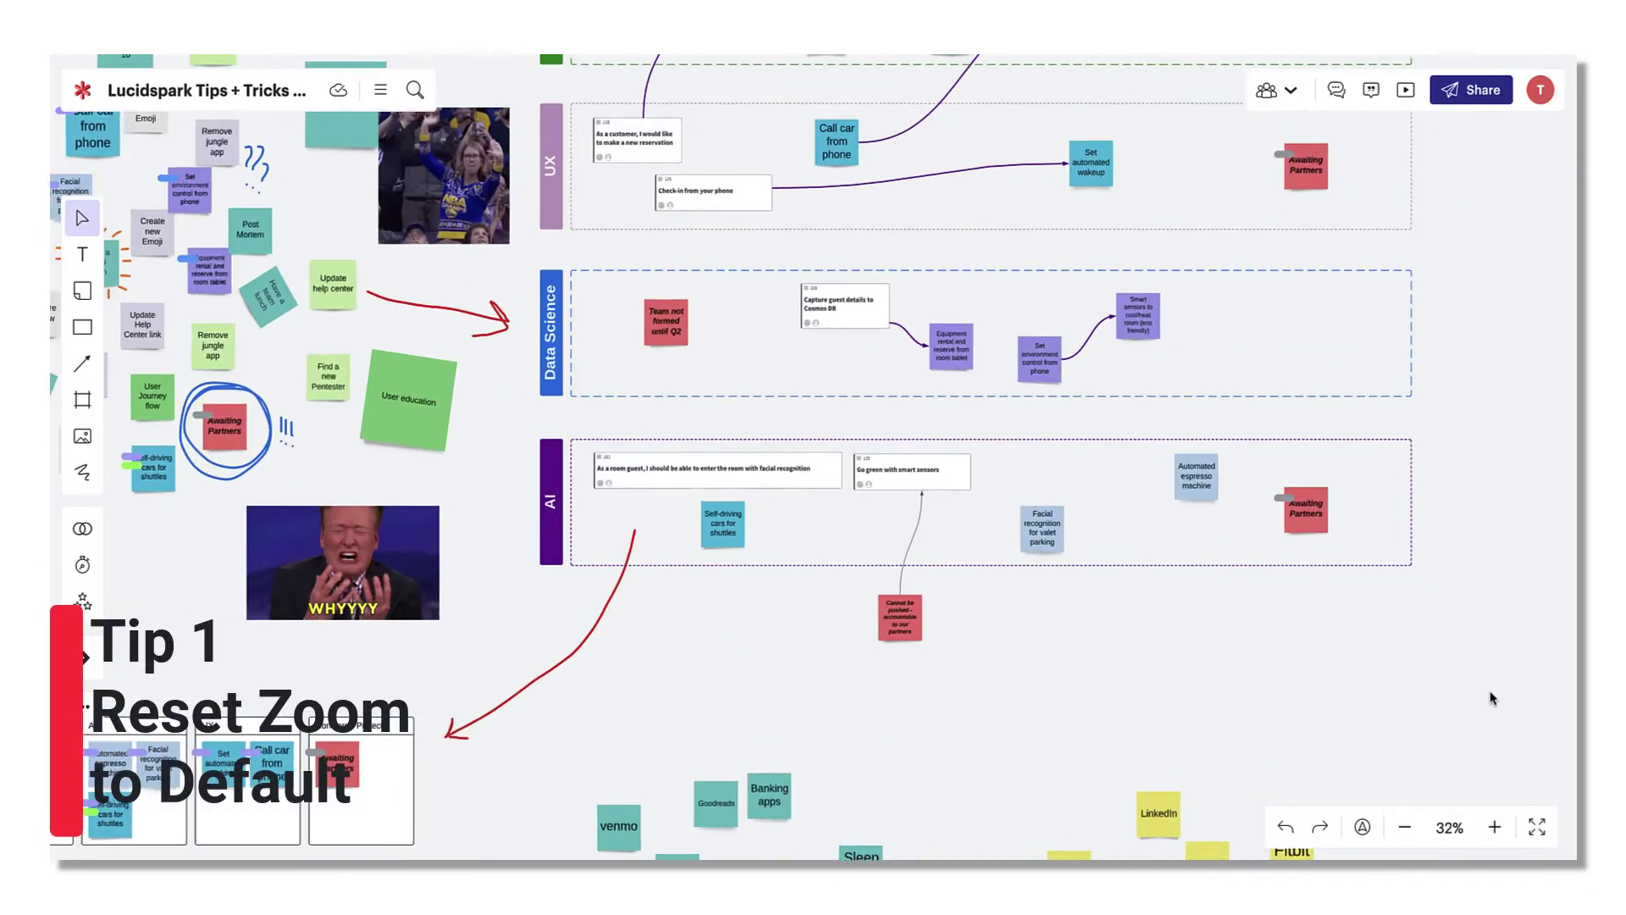
key("shift+1")
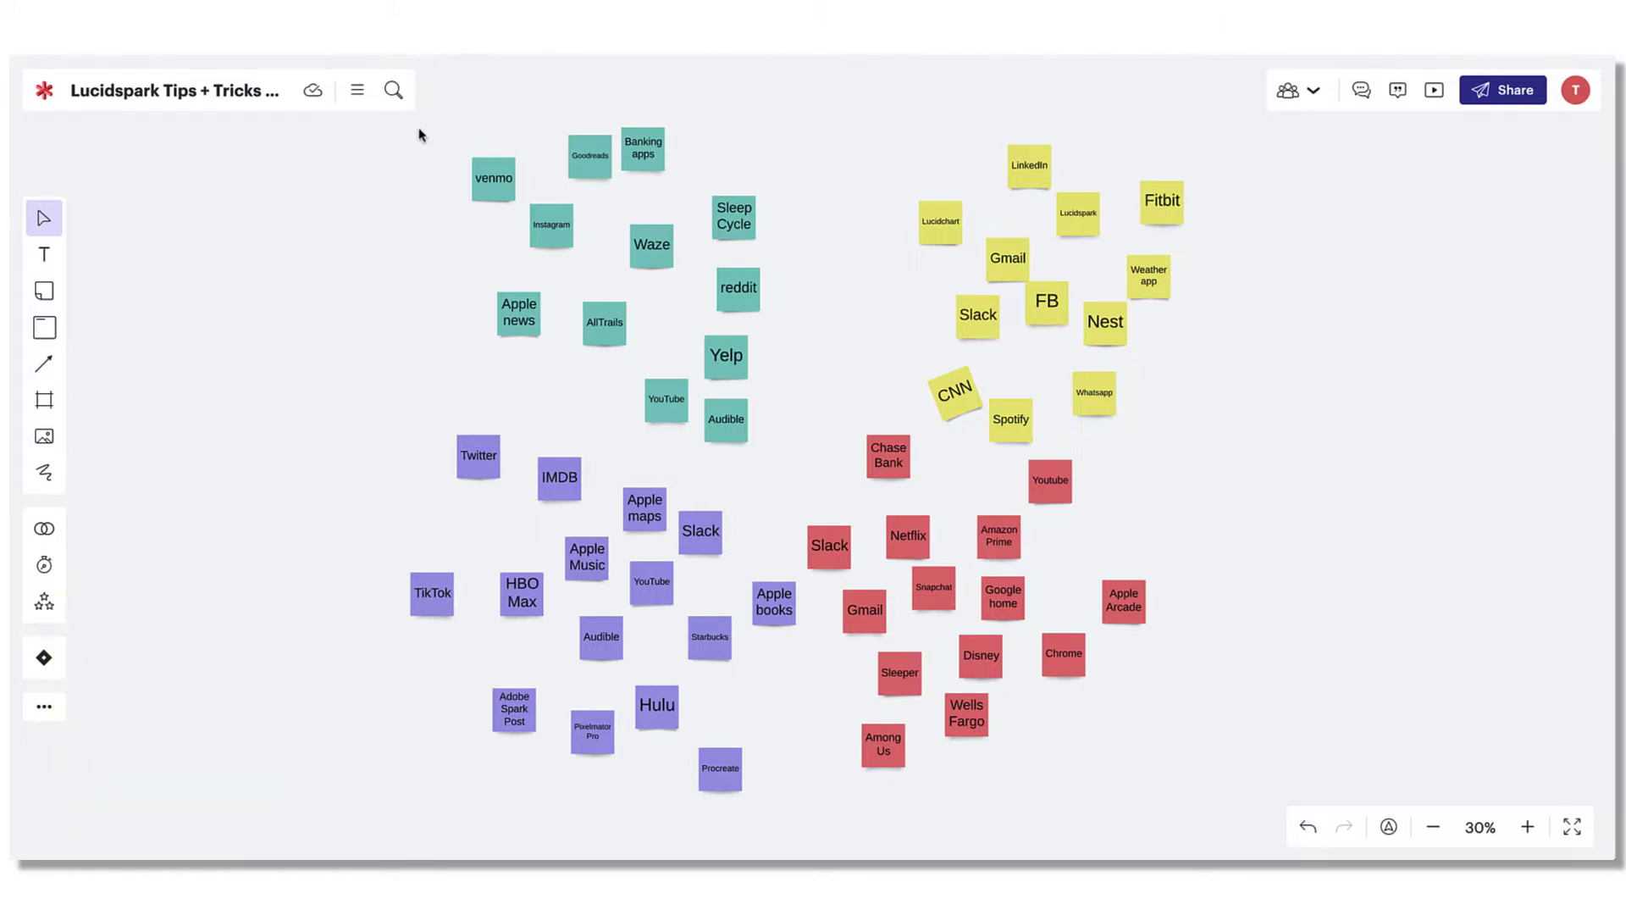
Select all the coloured app sticky notes and add a frame around the selection.
left_click_drag(418, 134, 1243, 798)
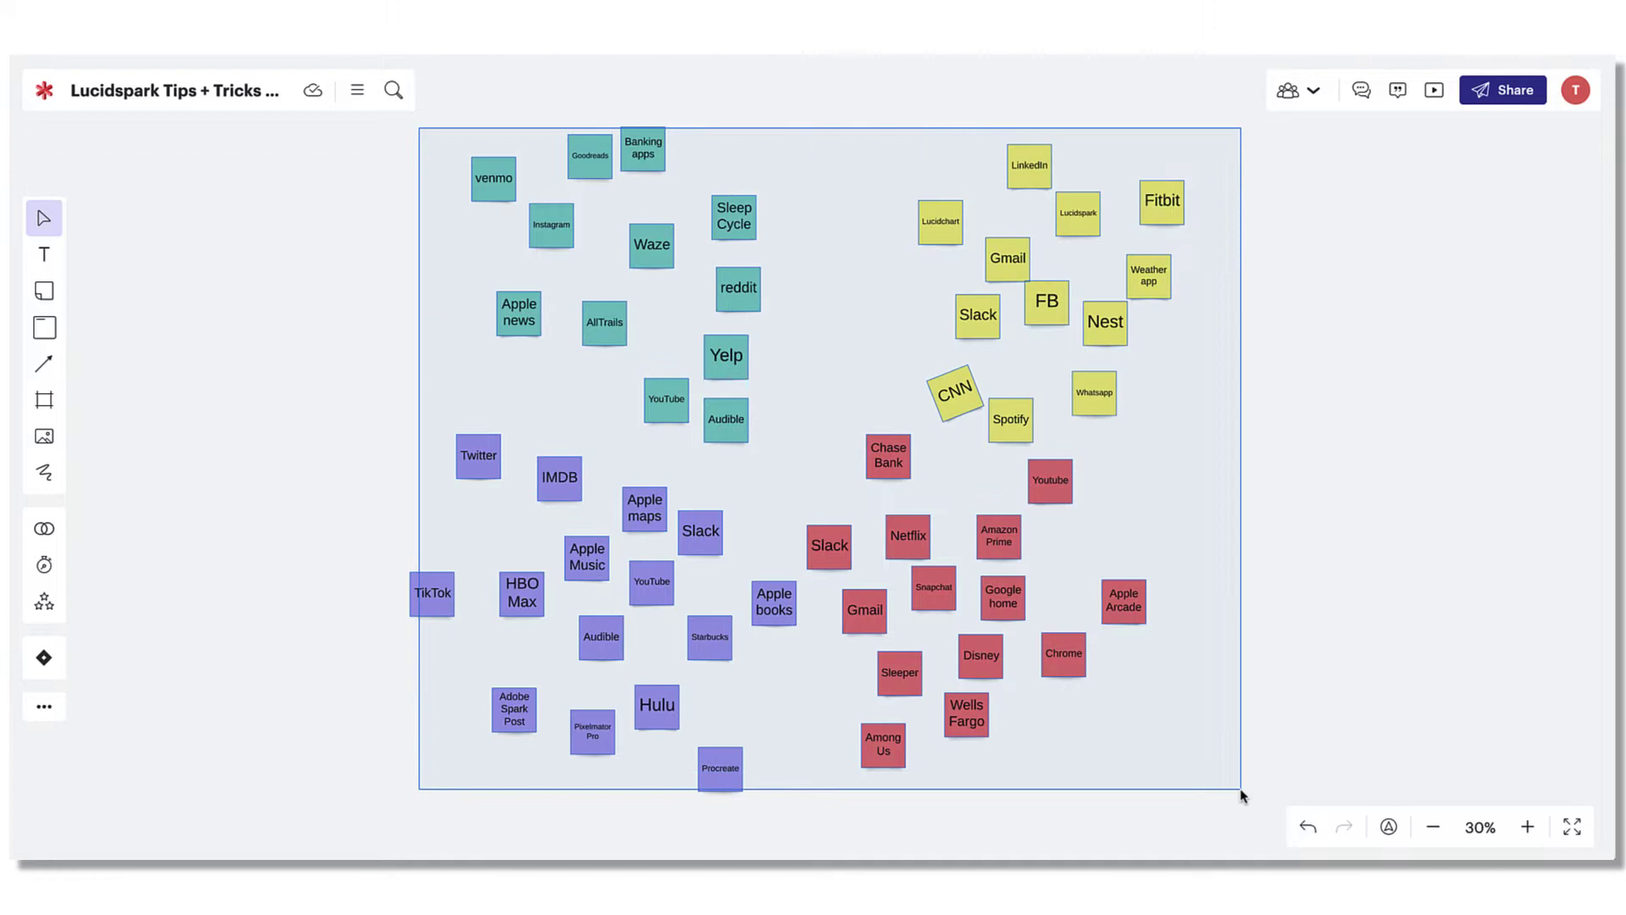
right_click(1016, 610)
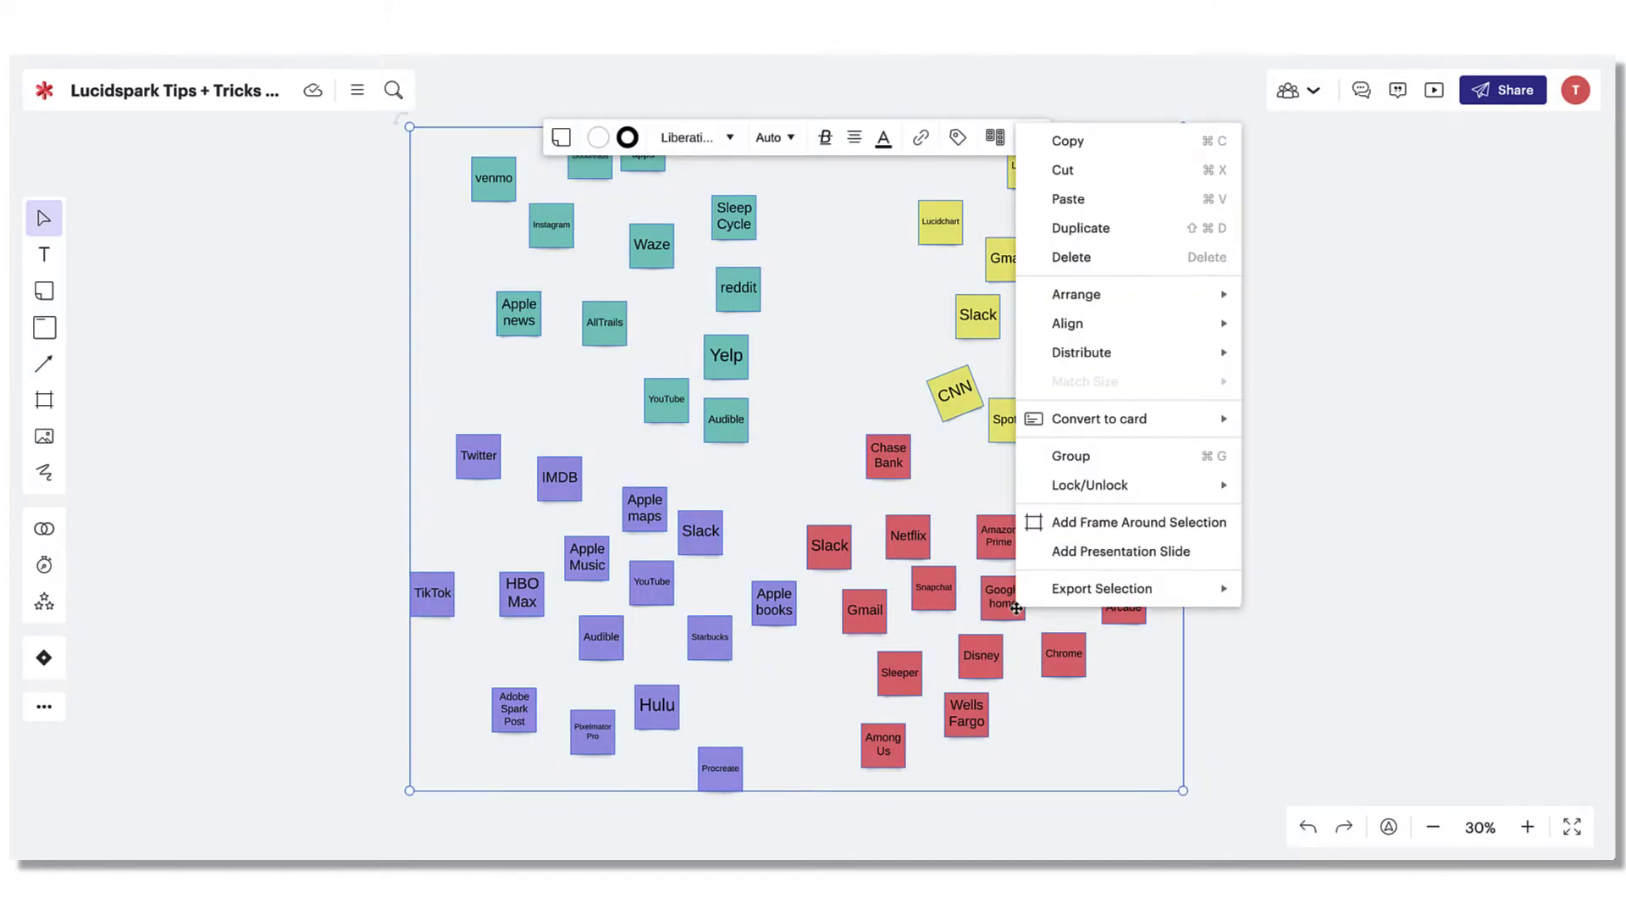
left_click(1135, 524)
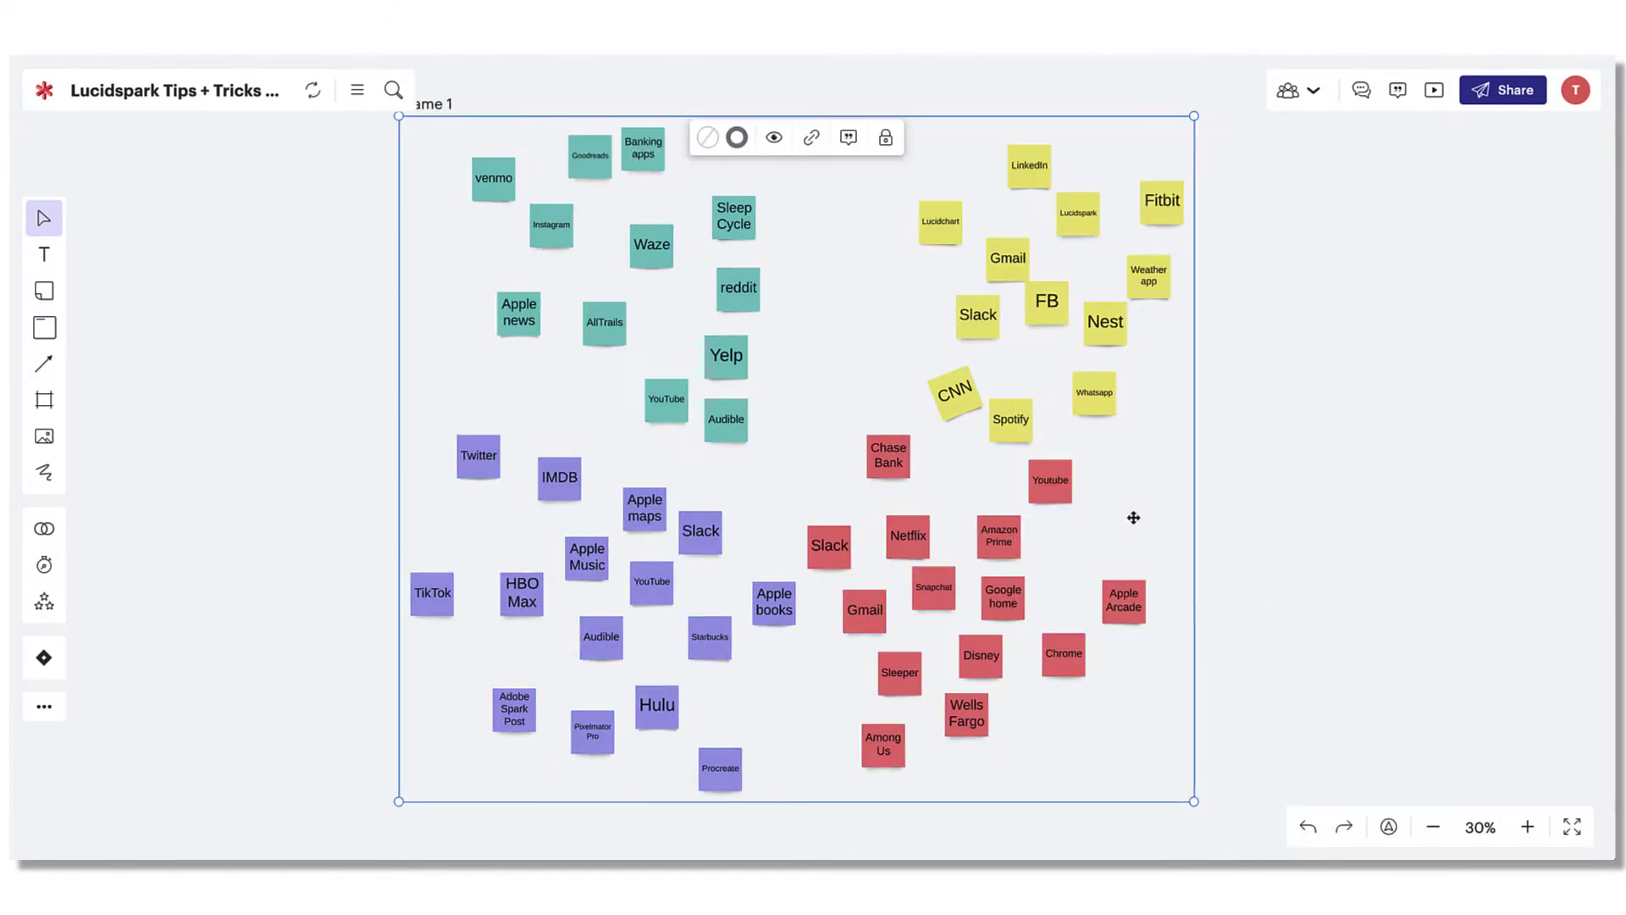
Rename the new frame 'CED Apps' and shift it slightly down.
scroll(931, 406, "up", 1)
double_click(460, 134)
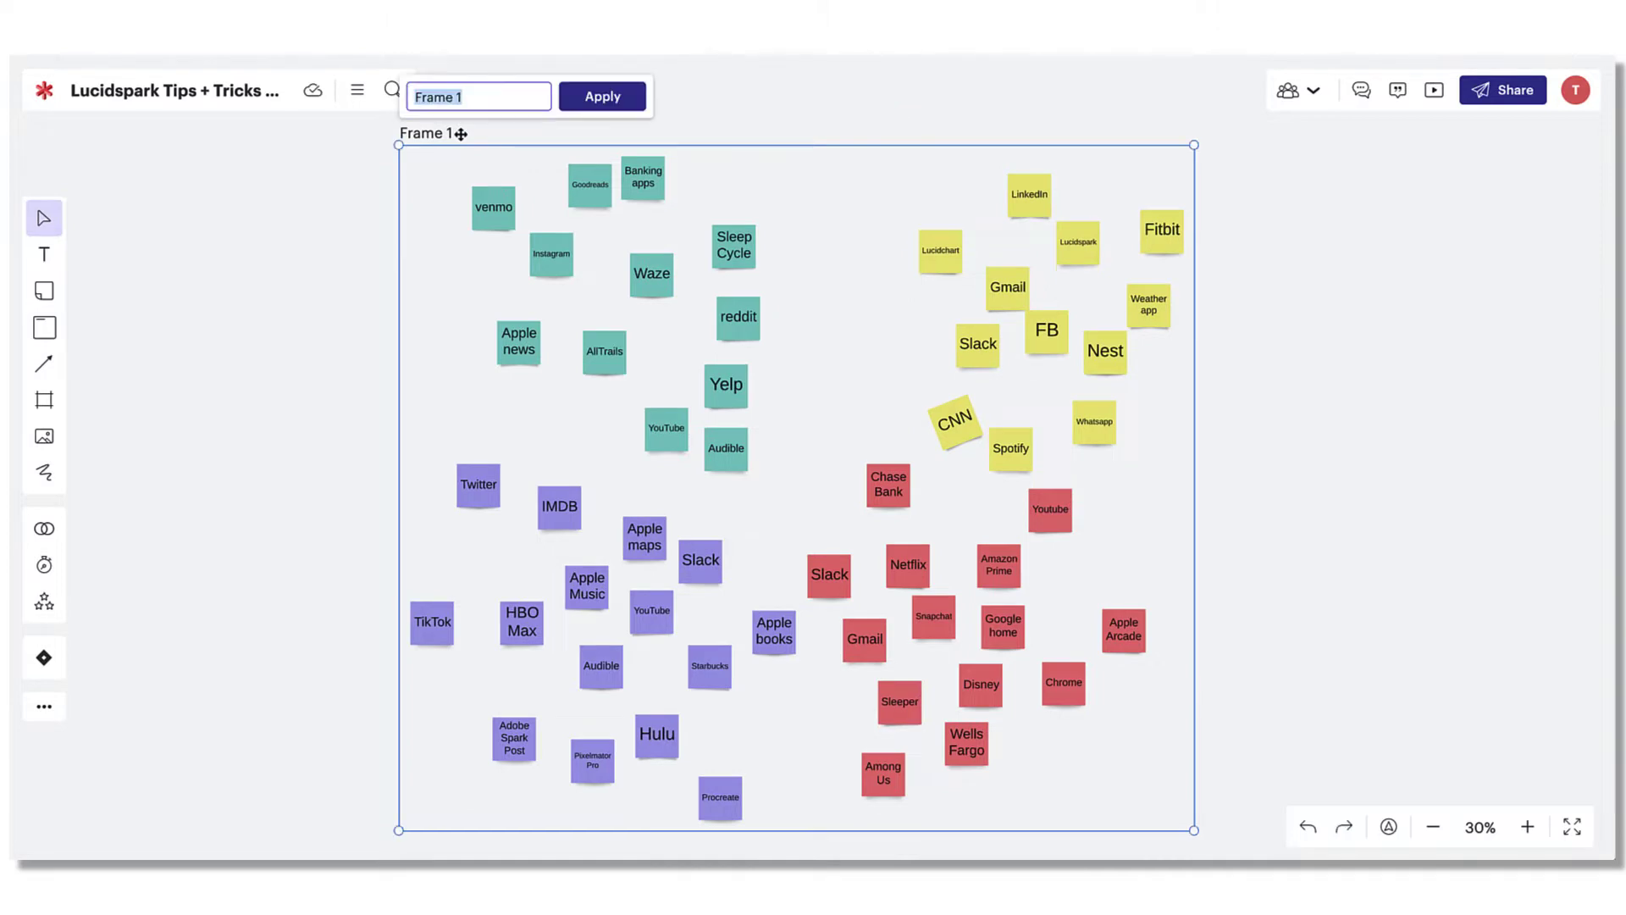
type("CED Apps")
key("Return")
left_click_drag(459, 129, 472, 169)
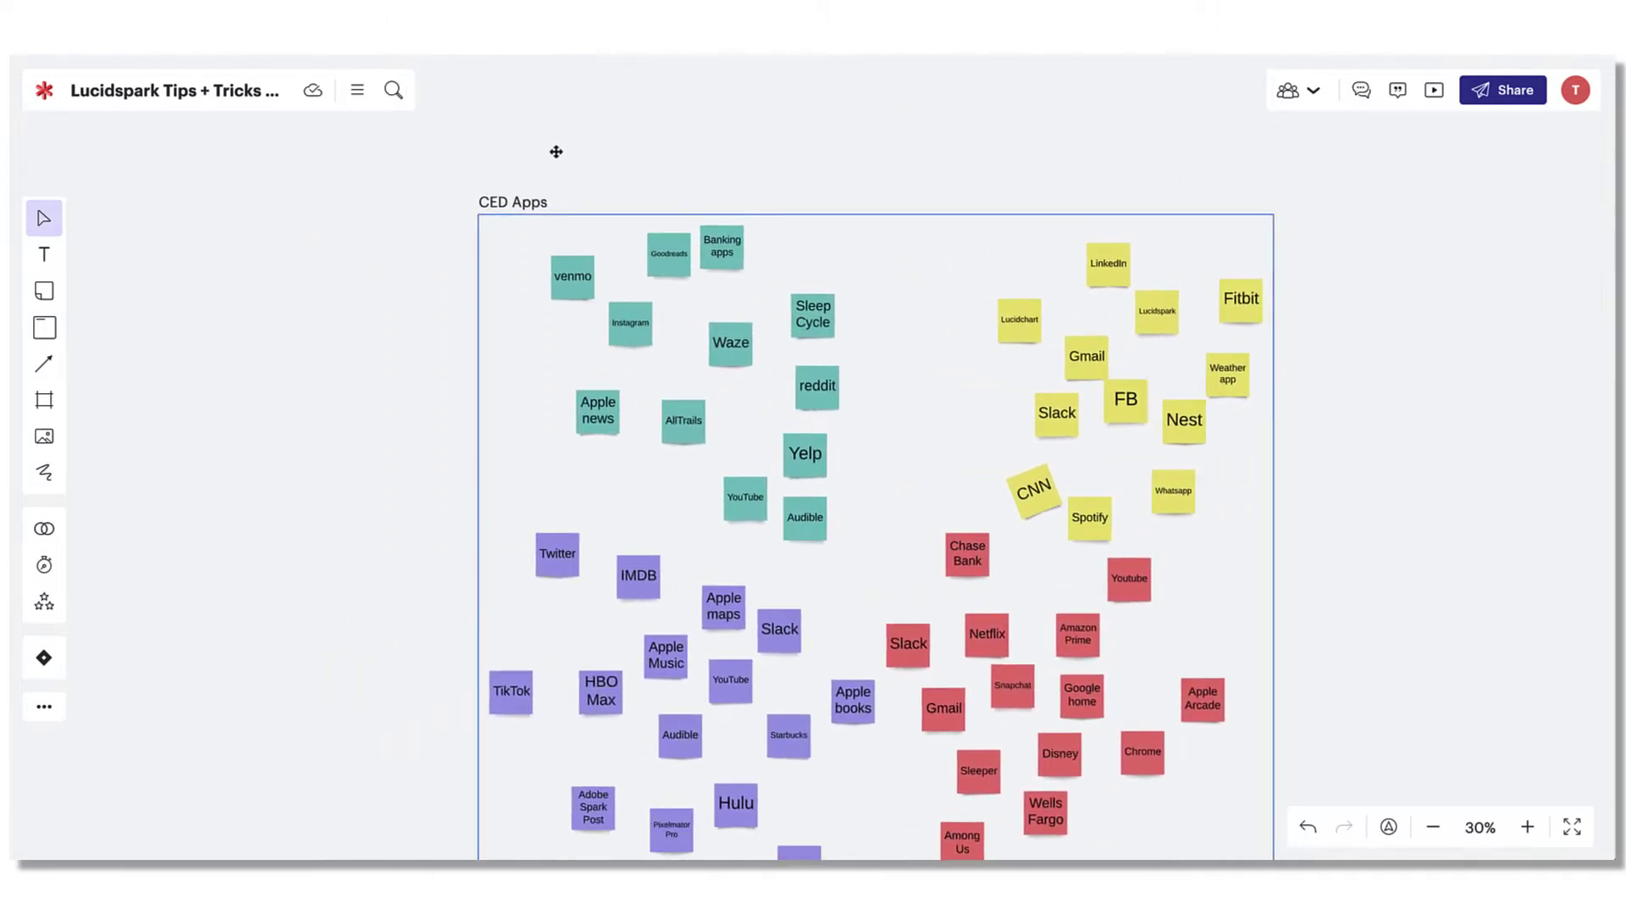
Undo the frame's move, give it a dark slate grey fill, and select its notes.
key("ctrl+z")
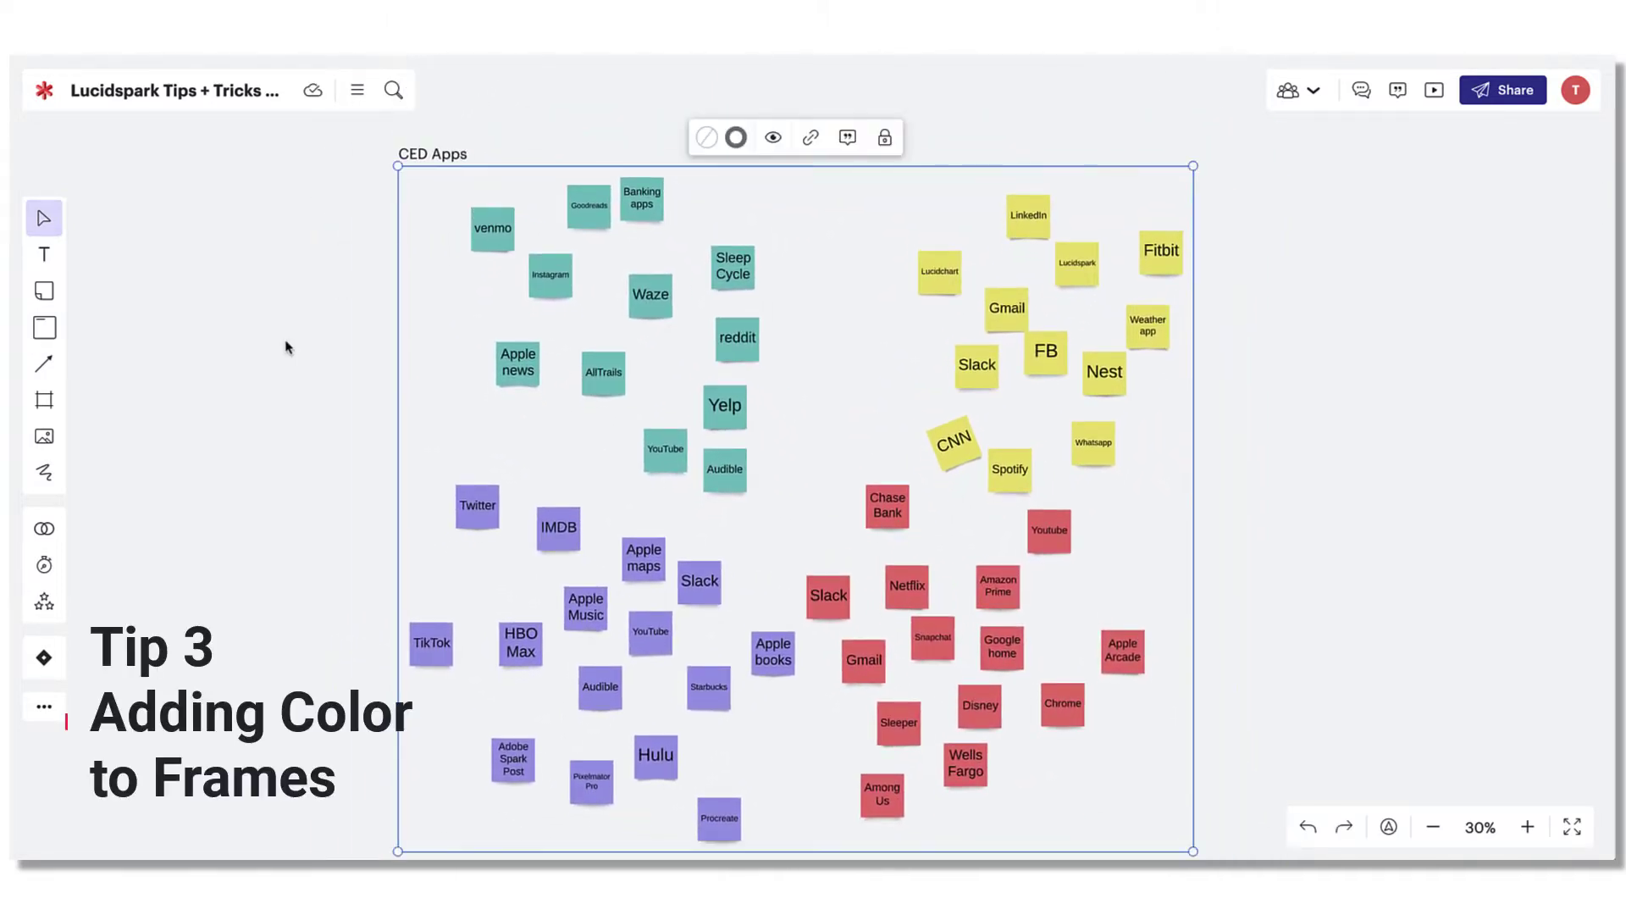
left_click(707, 140)
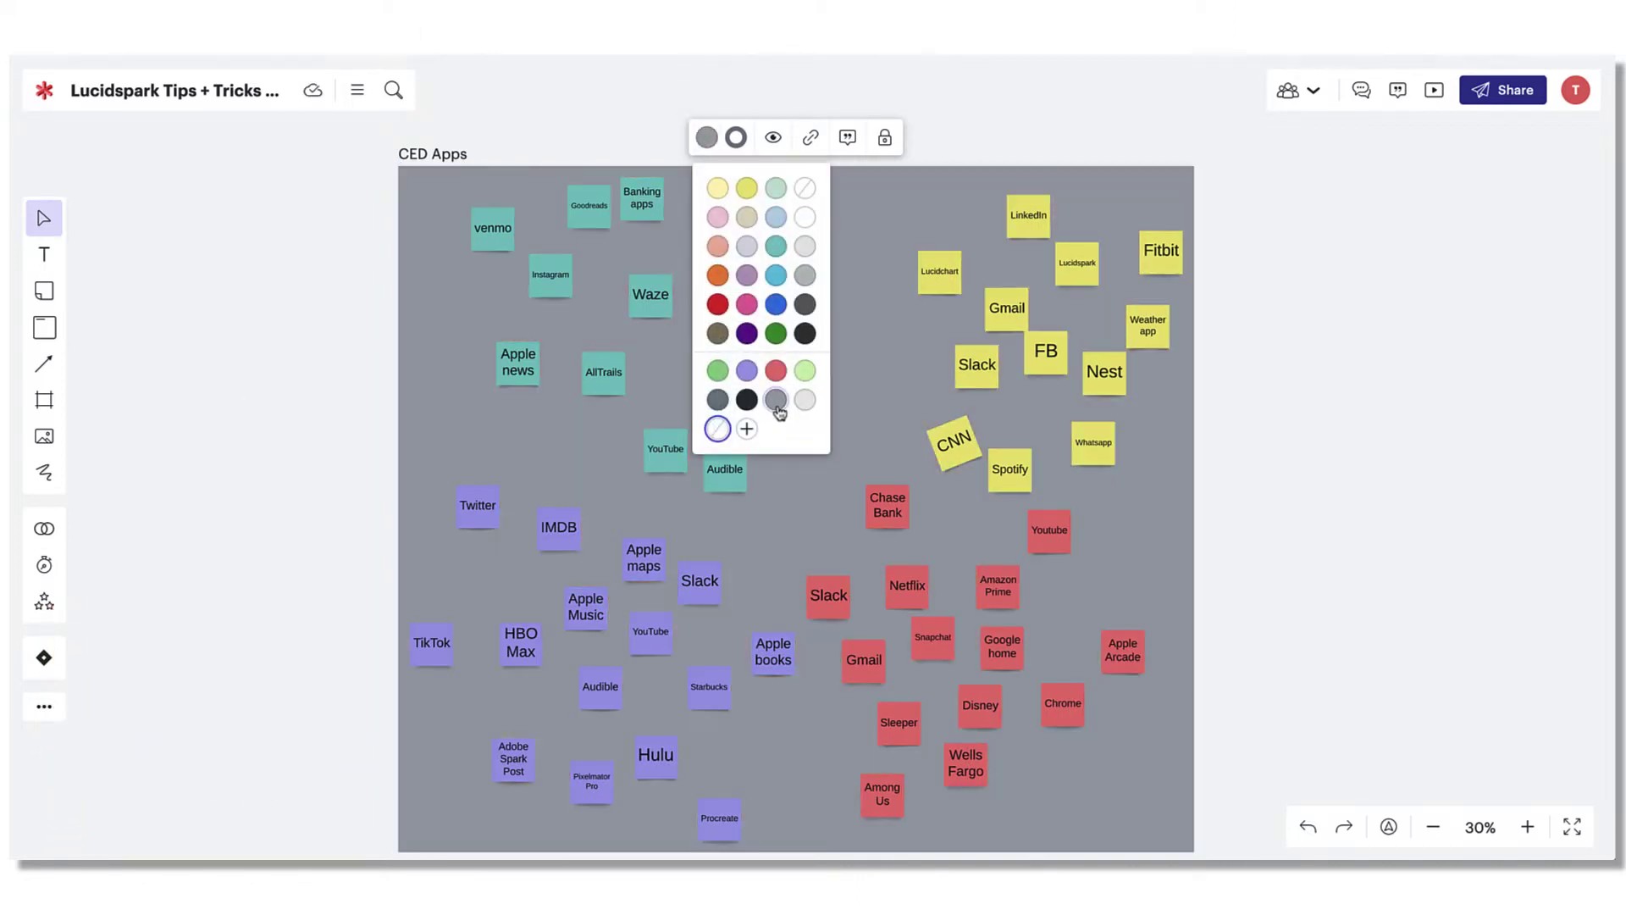
left_click(804, 399)
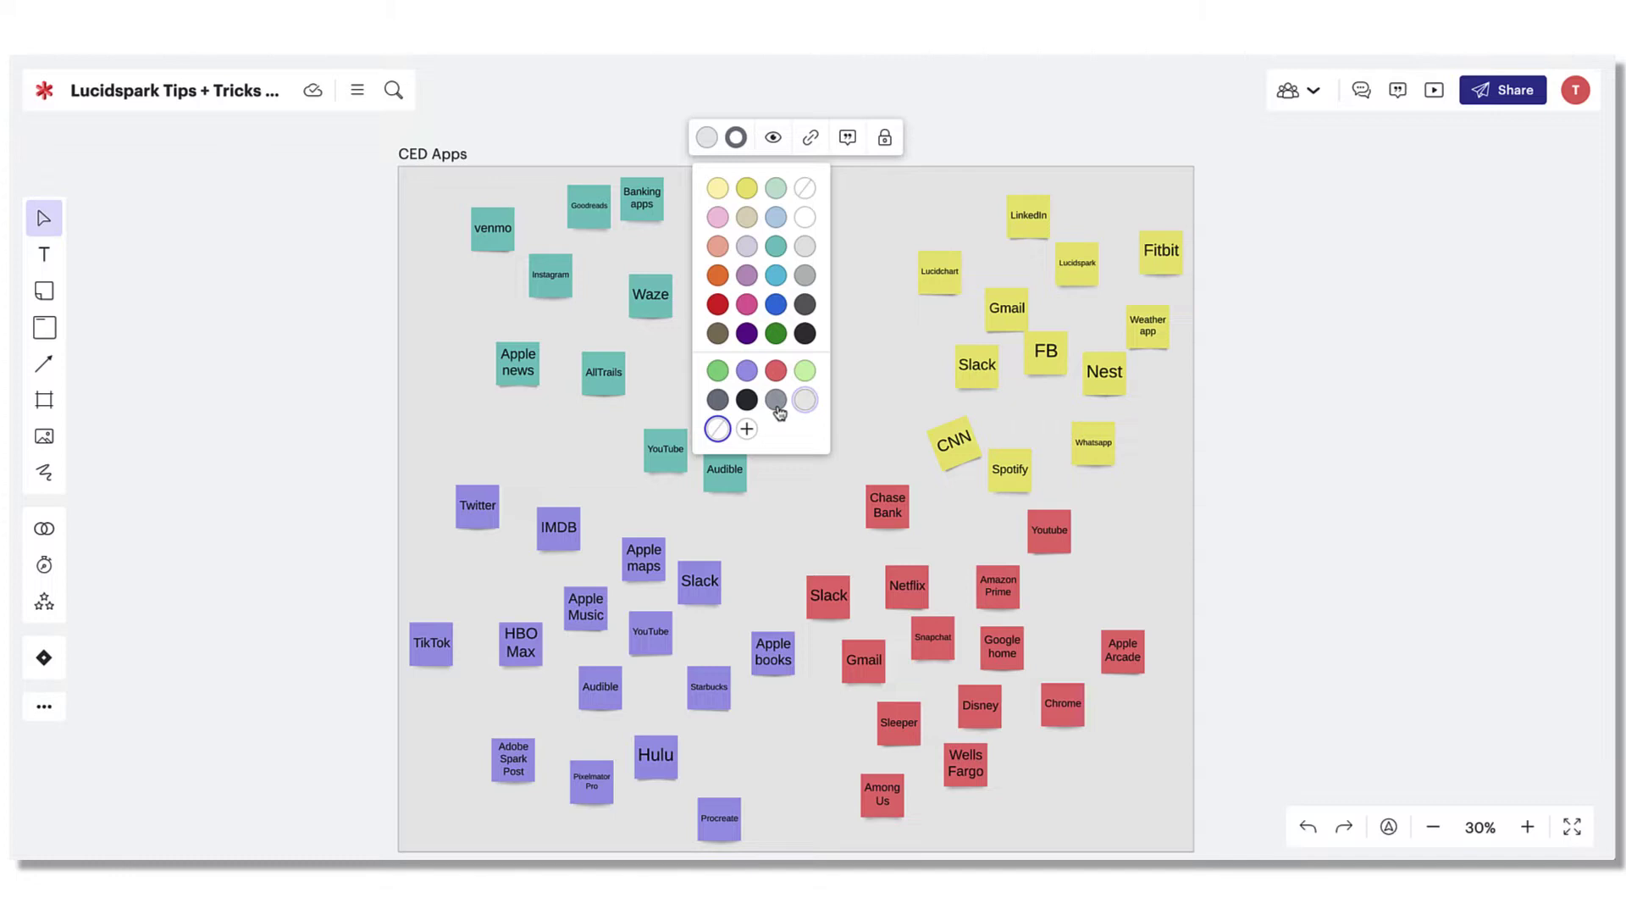
left_click(719, 401)
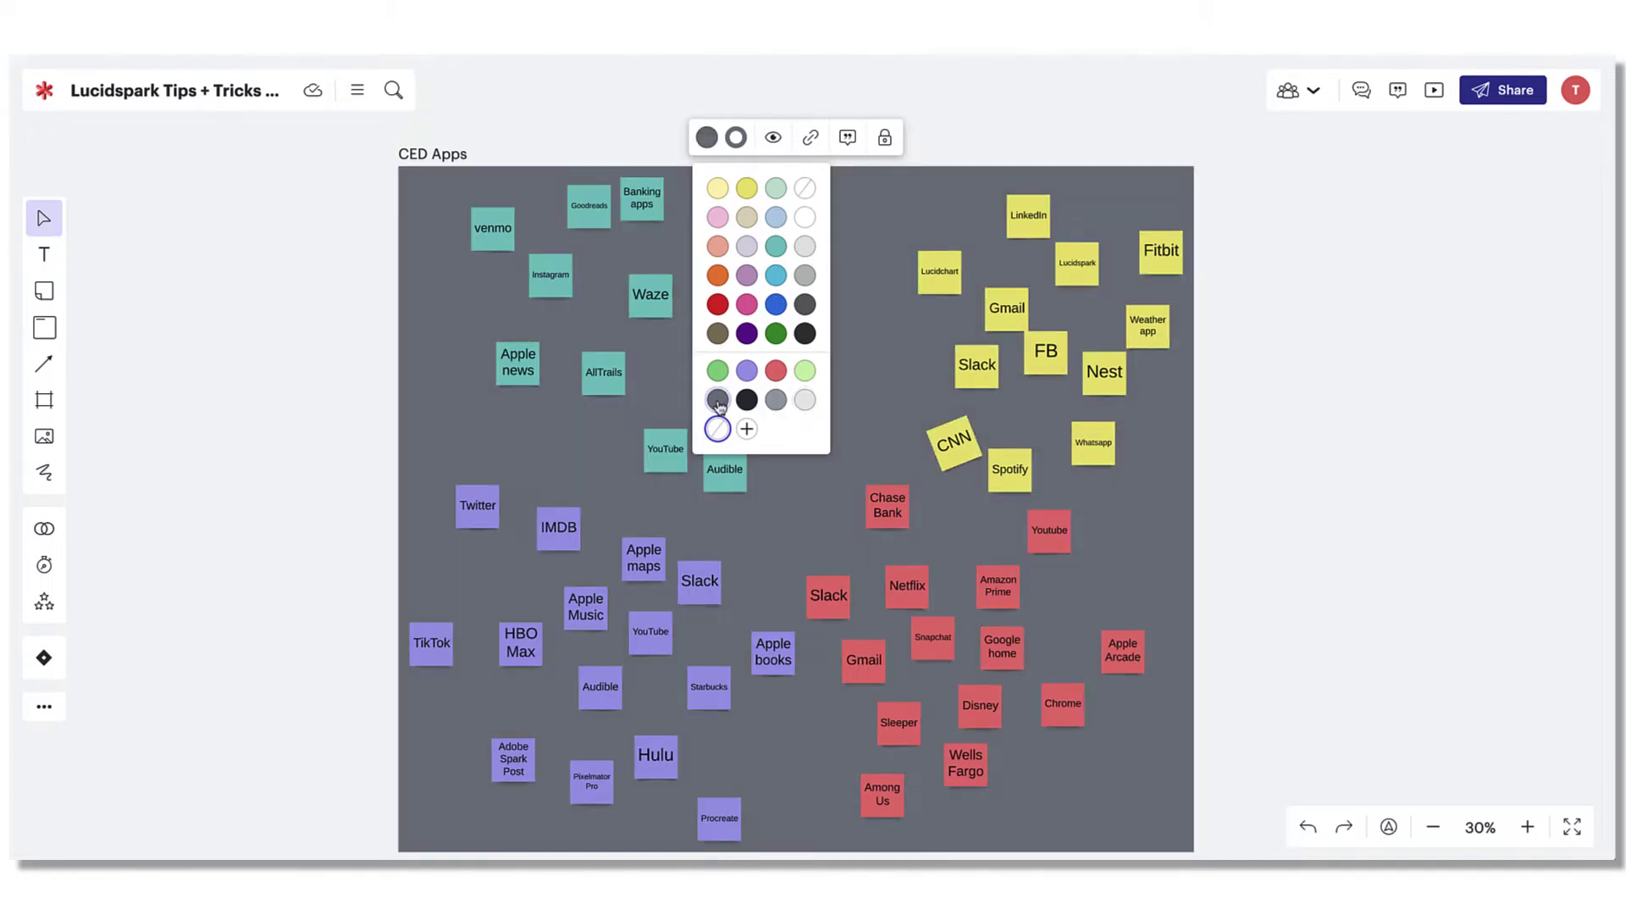
left_click_drag(417, 191, 1150, 765)
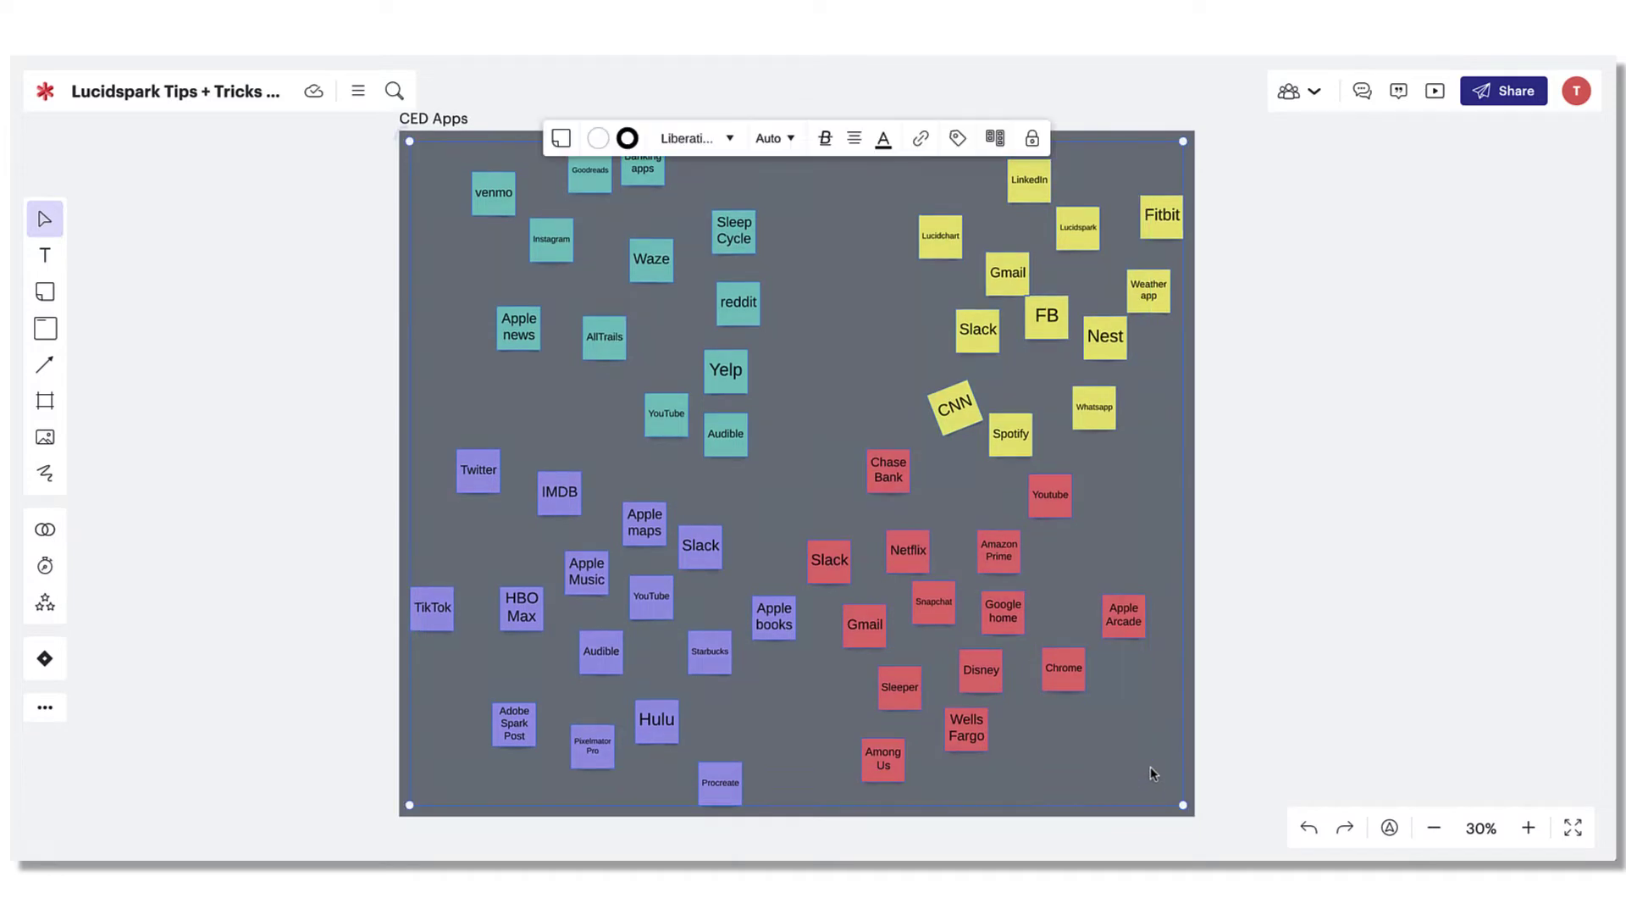
Sort the selected notes by colour into containers and move them to the frame's middle.
left_click(995, 138)
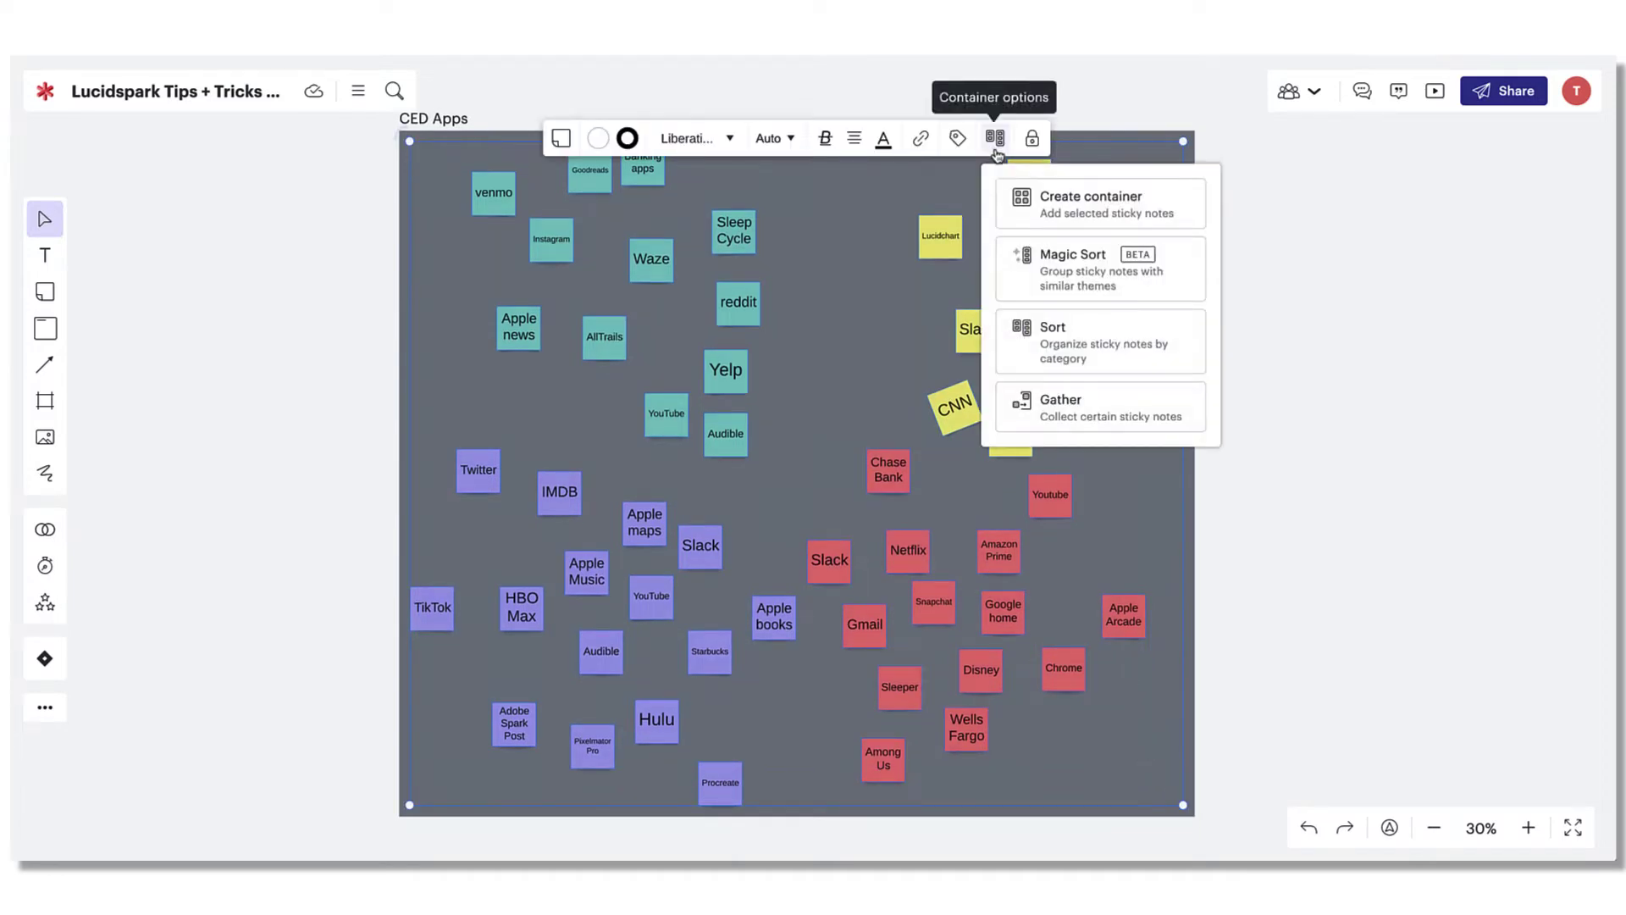
left_click(1066, 332)
left_click(1076, 329)
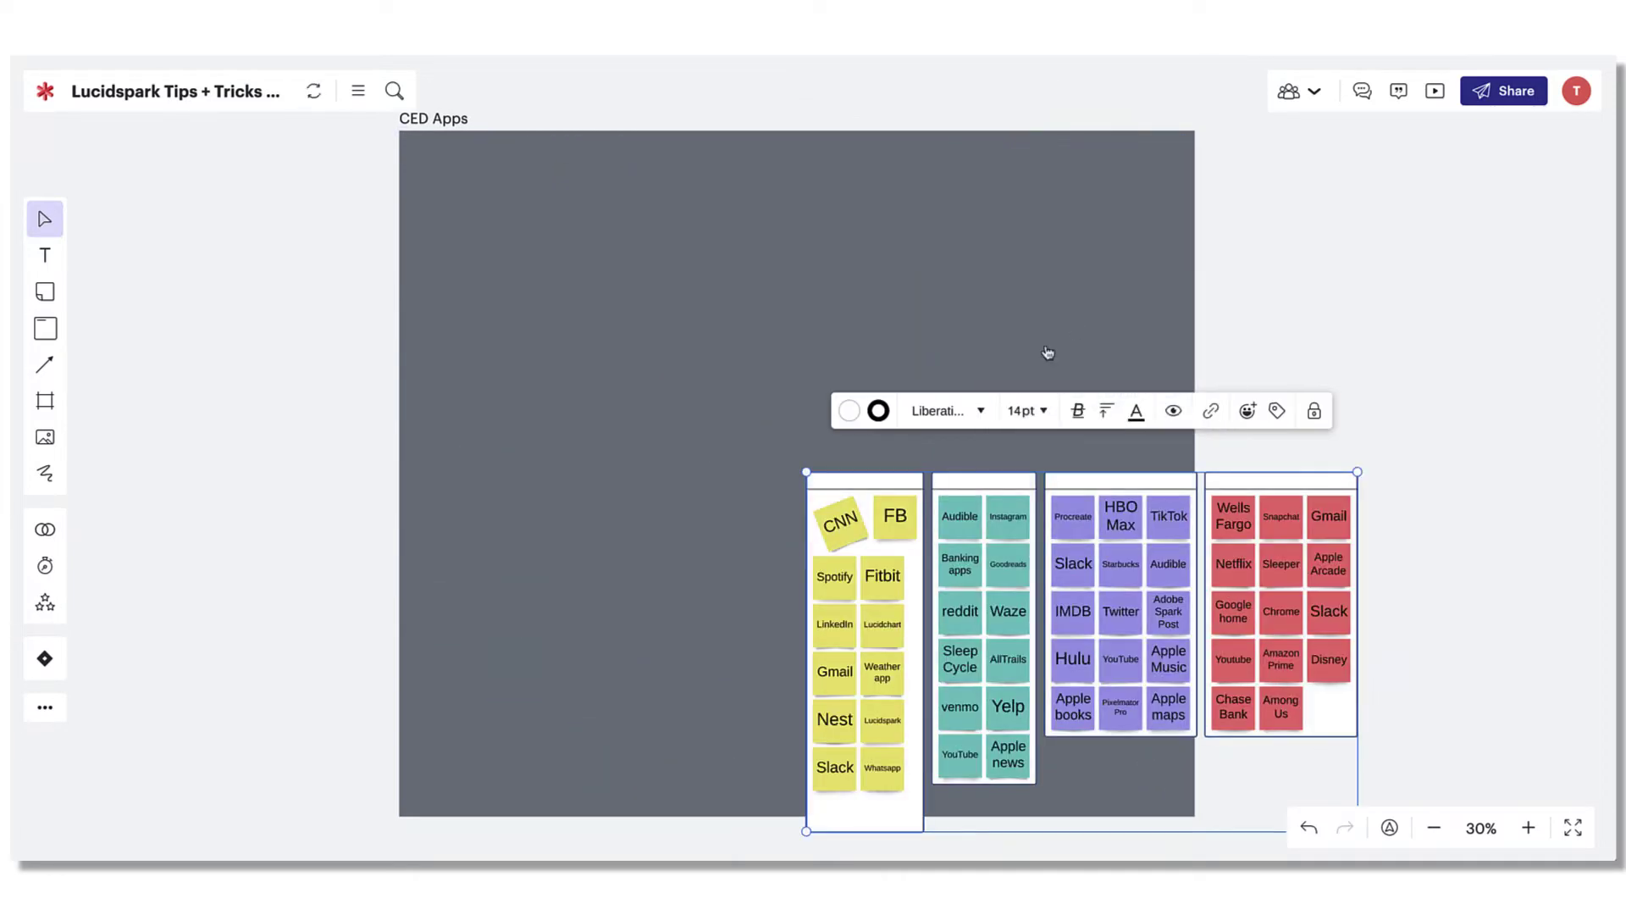
left_click_drag(870, 475, 590, 271)
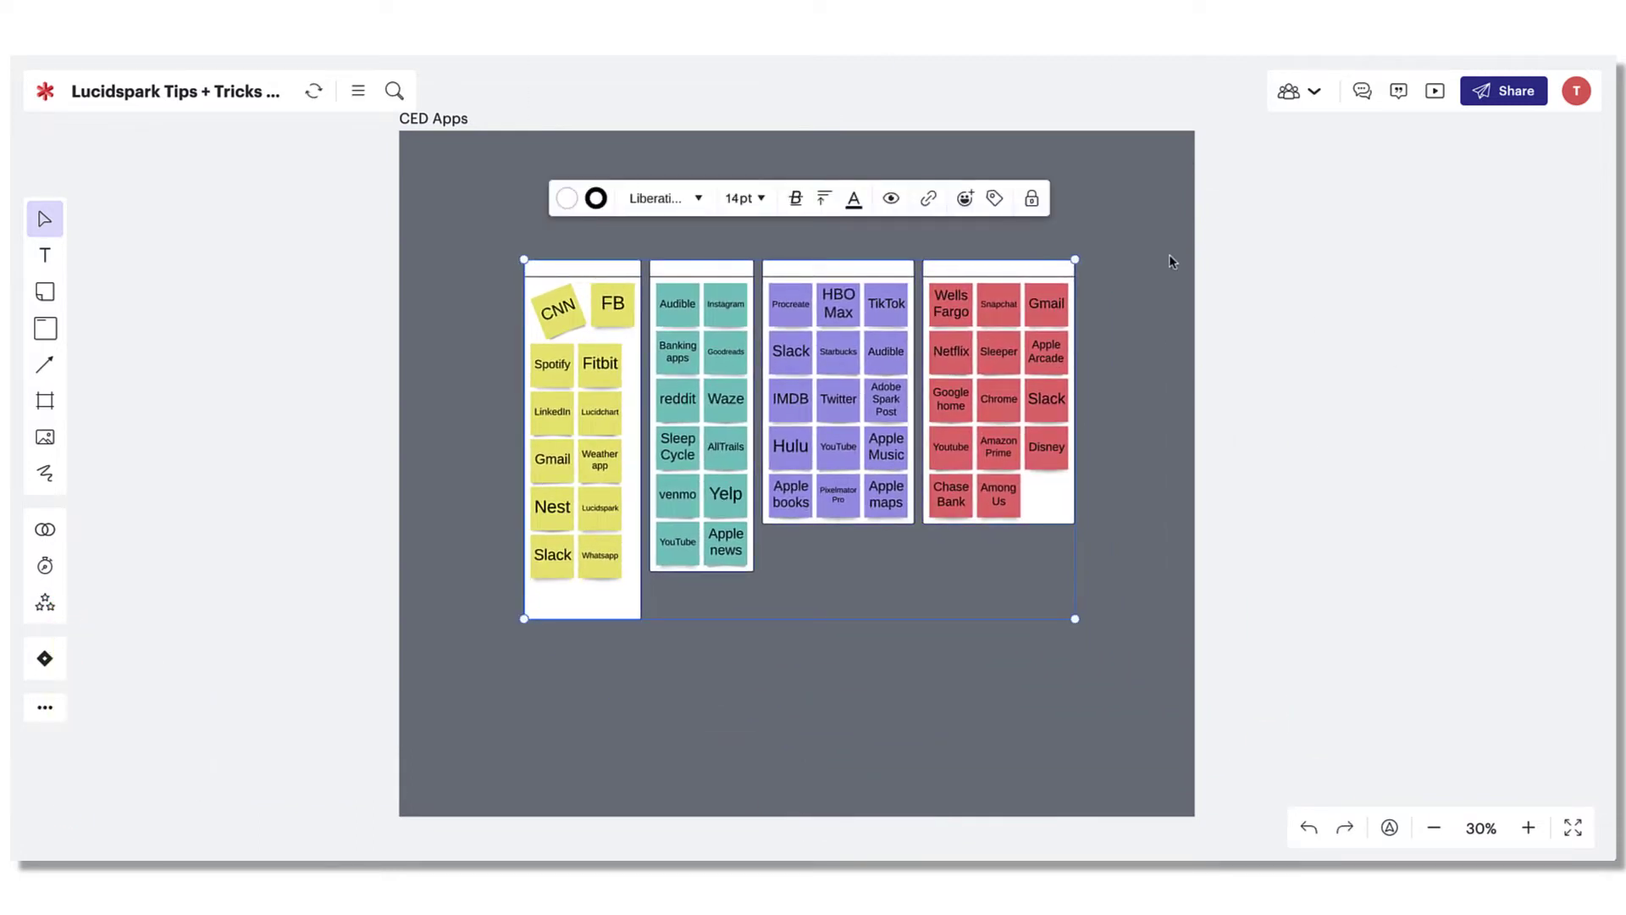
Hide the yellow notes container and the CED Apps frame, then unhide the frame.
left_click(626, 268)
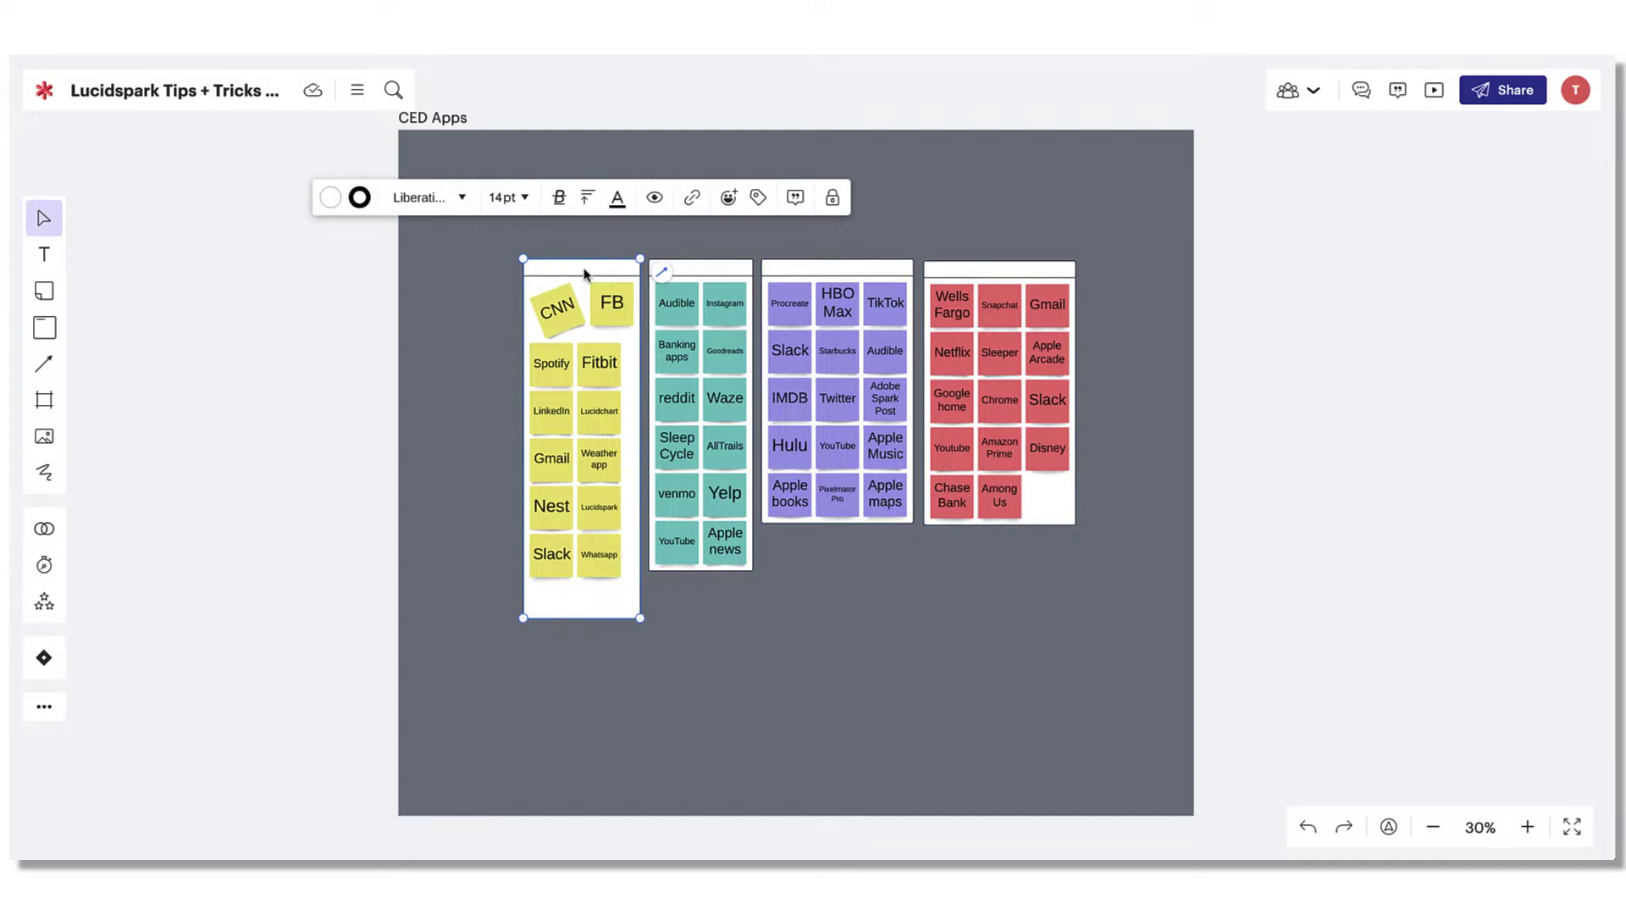
left_click(660, 200)
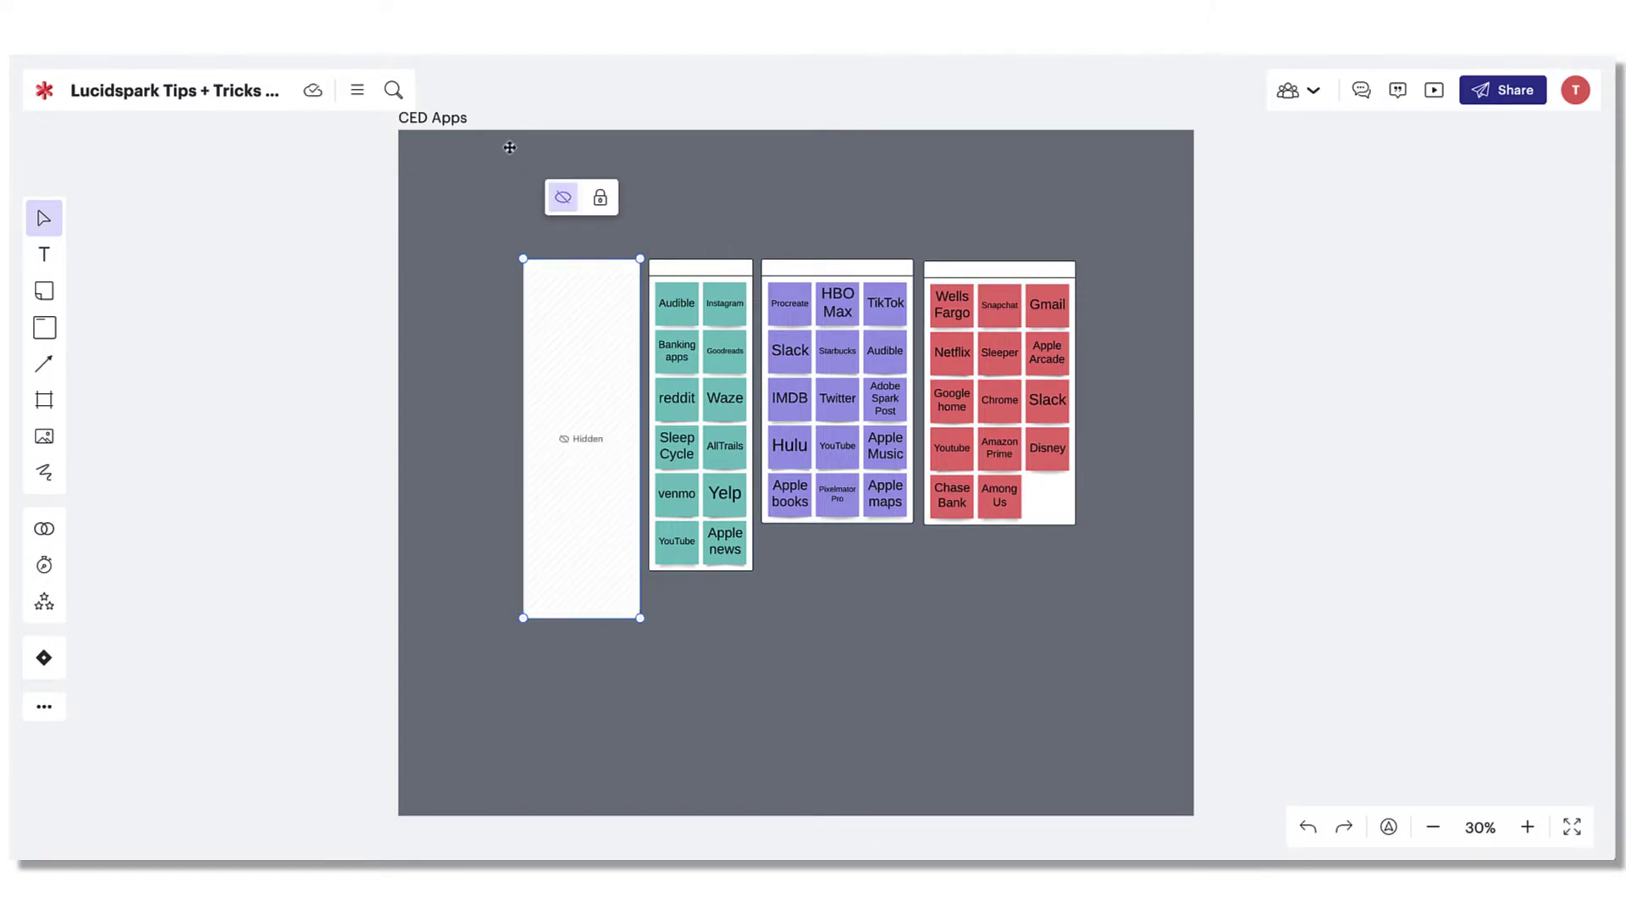
left_click(451, 123)
left_click(767, 148)
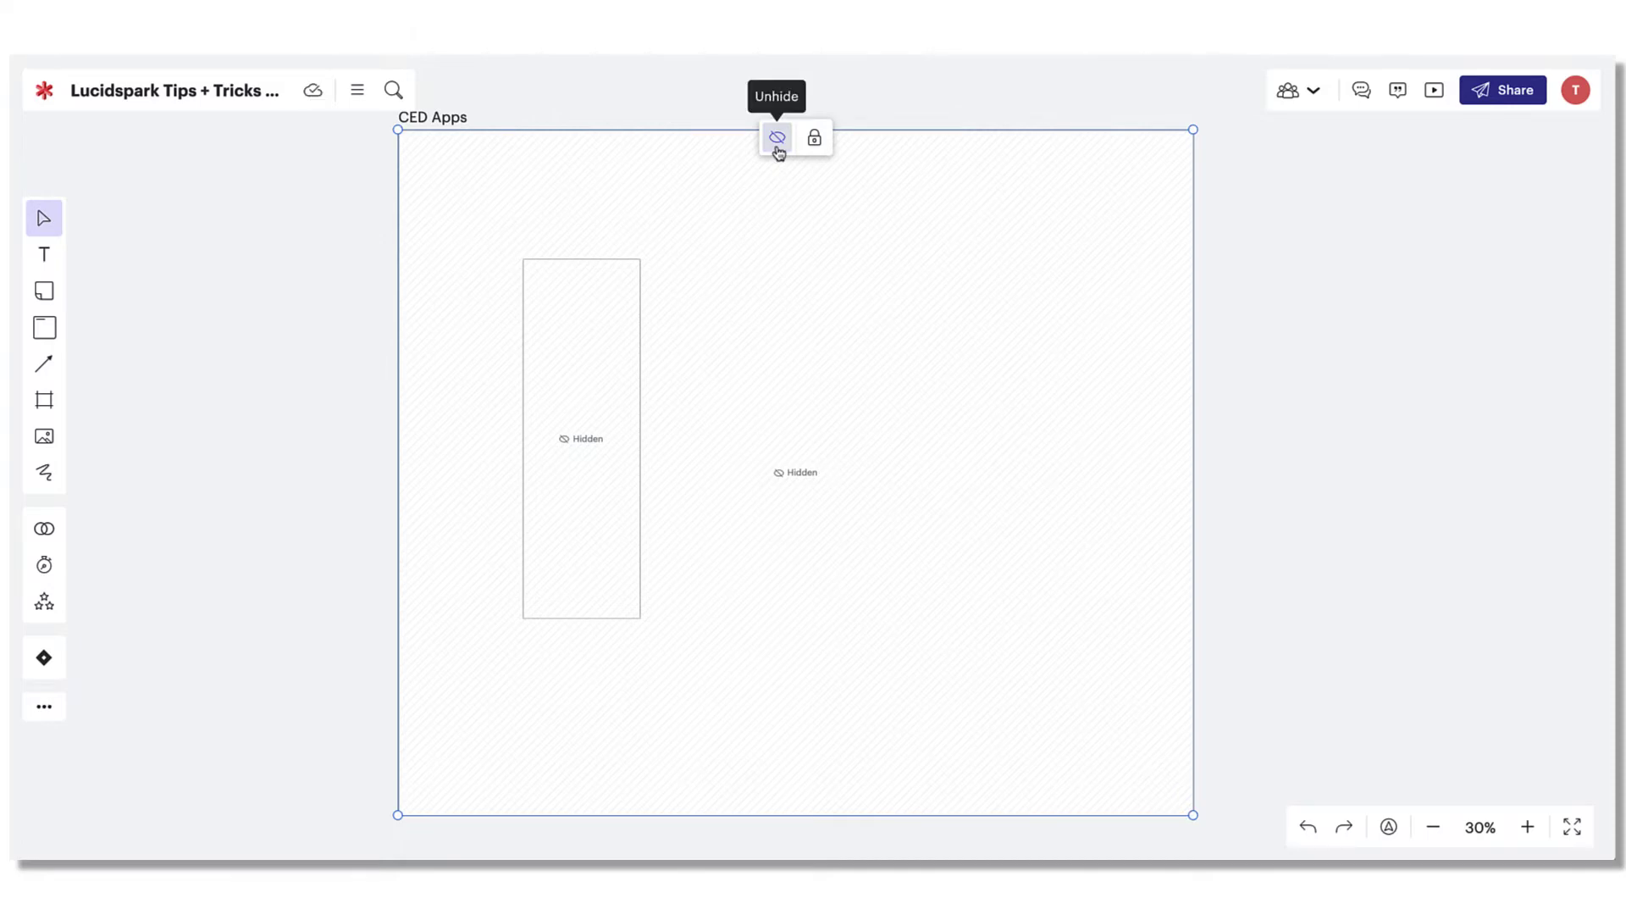
left_click(777, 138)
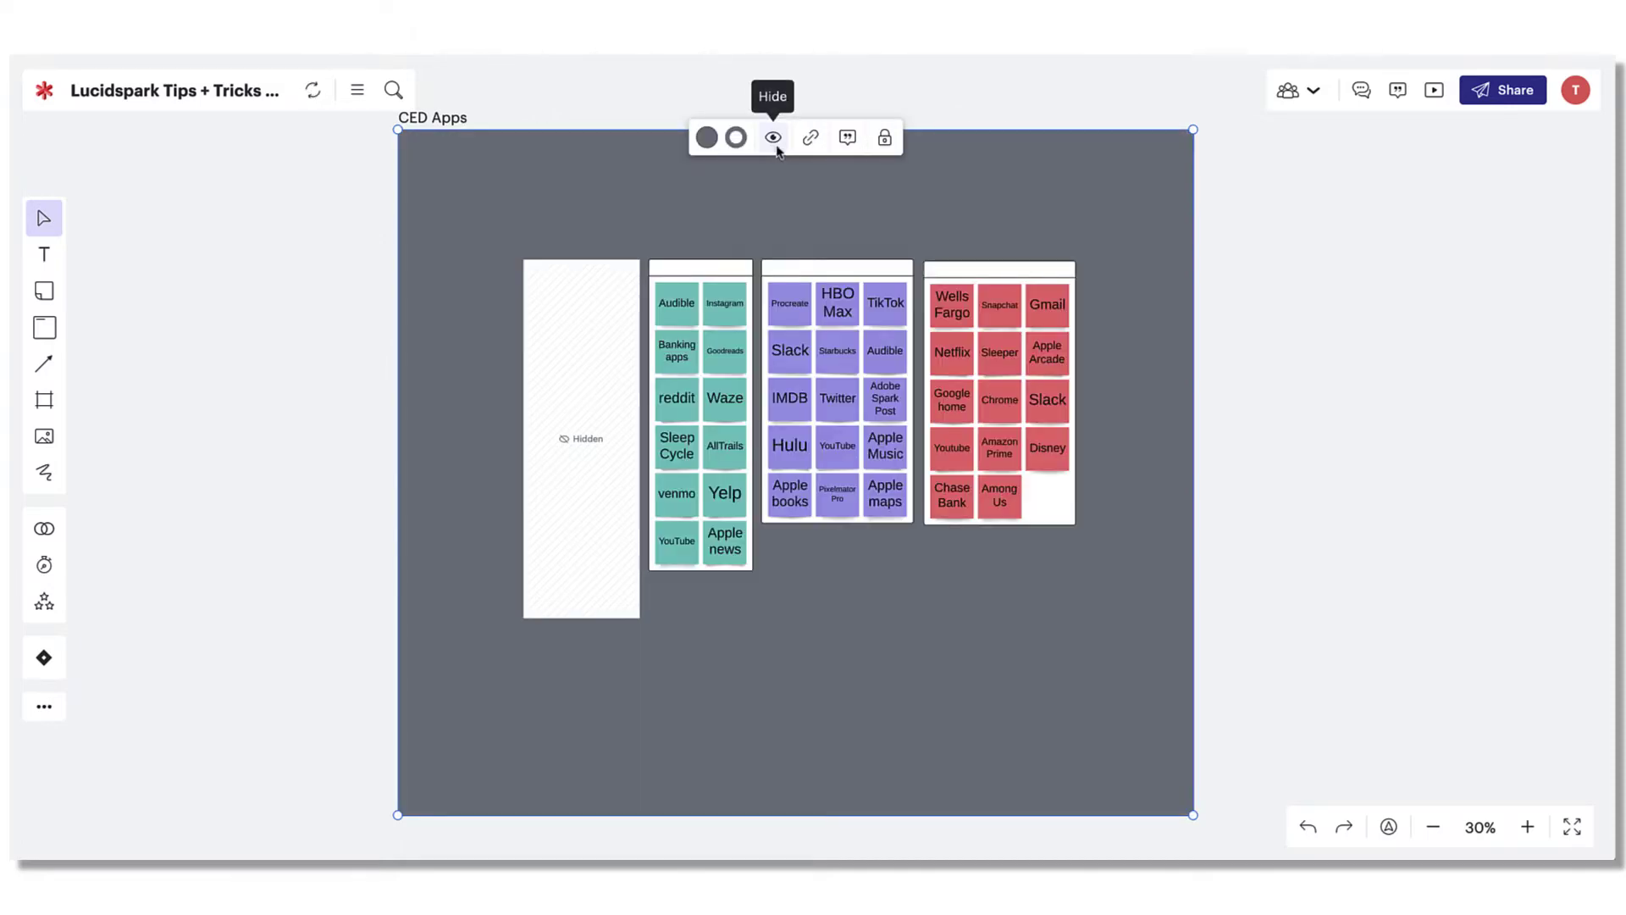
left_click(527, 330)
Unhide the yellow container and show the board's table of contents of frames.
left_click(600, 197)
left_click(956, 207)
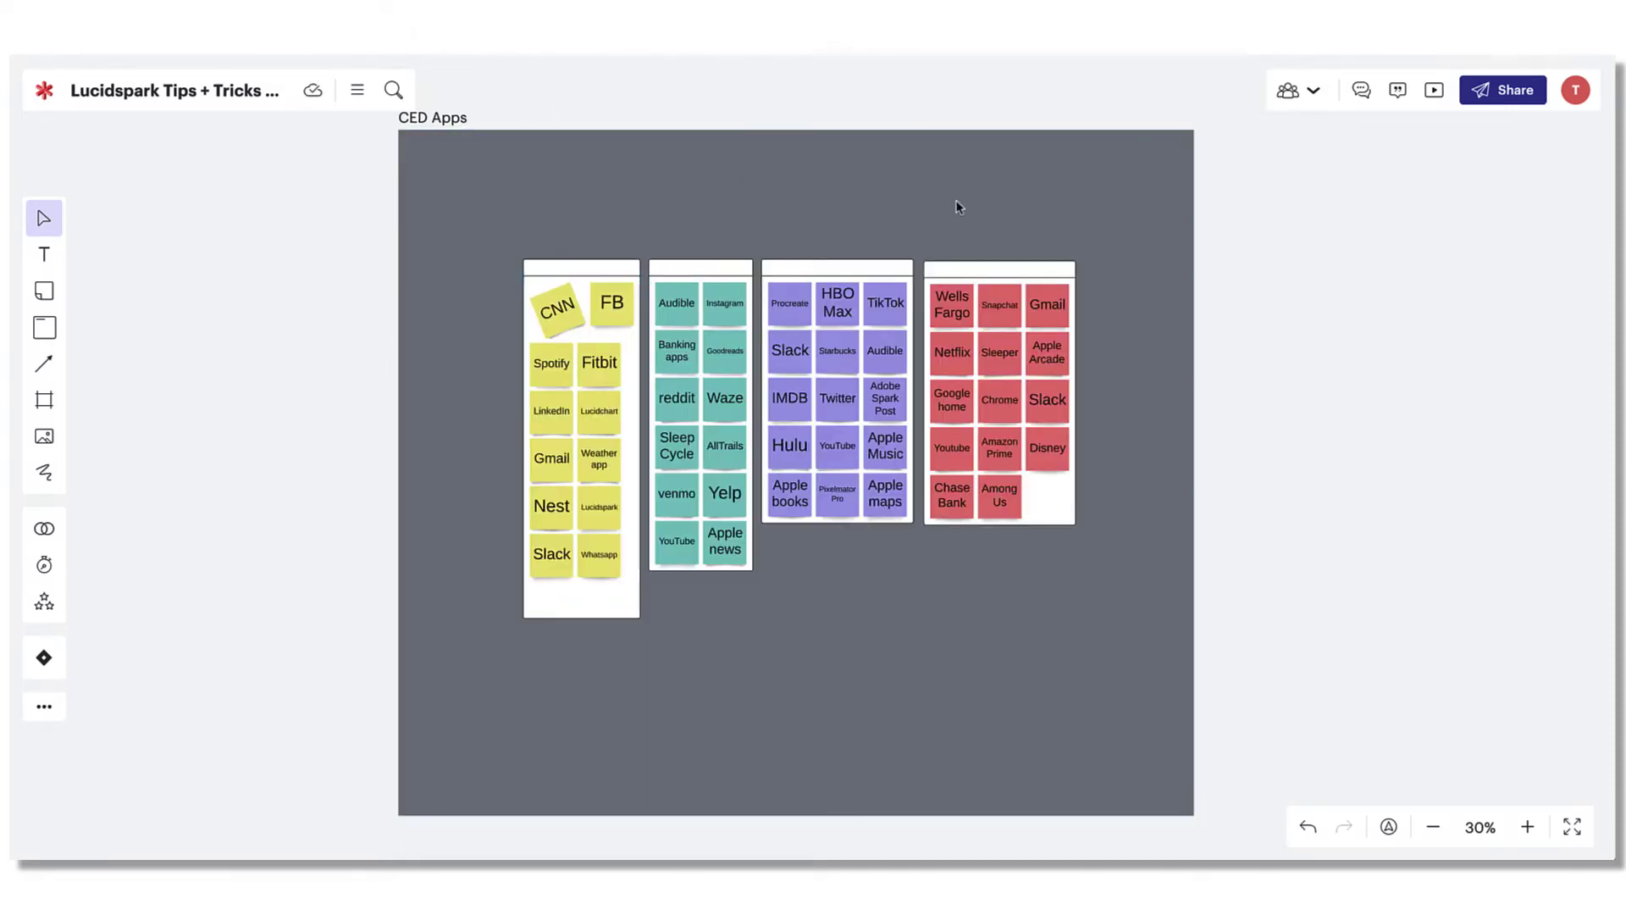
left_click(51, 403)
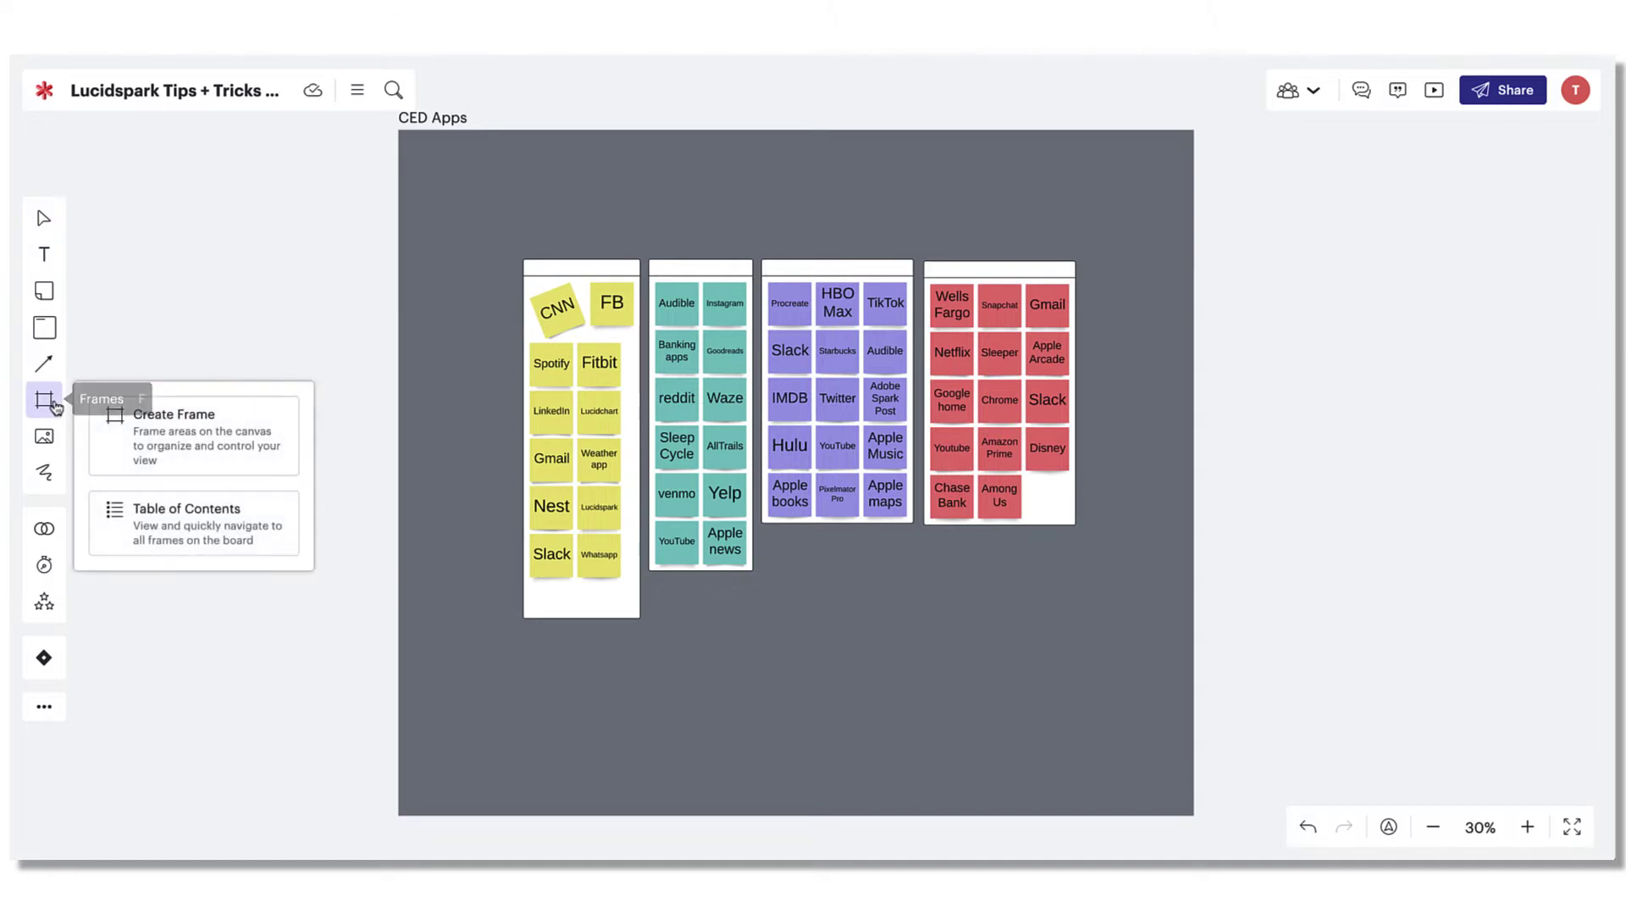
left_click(188, 528)
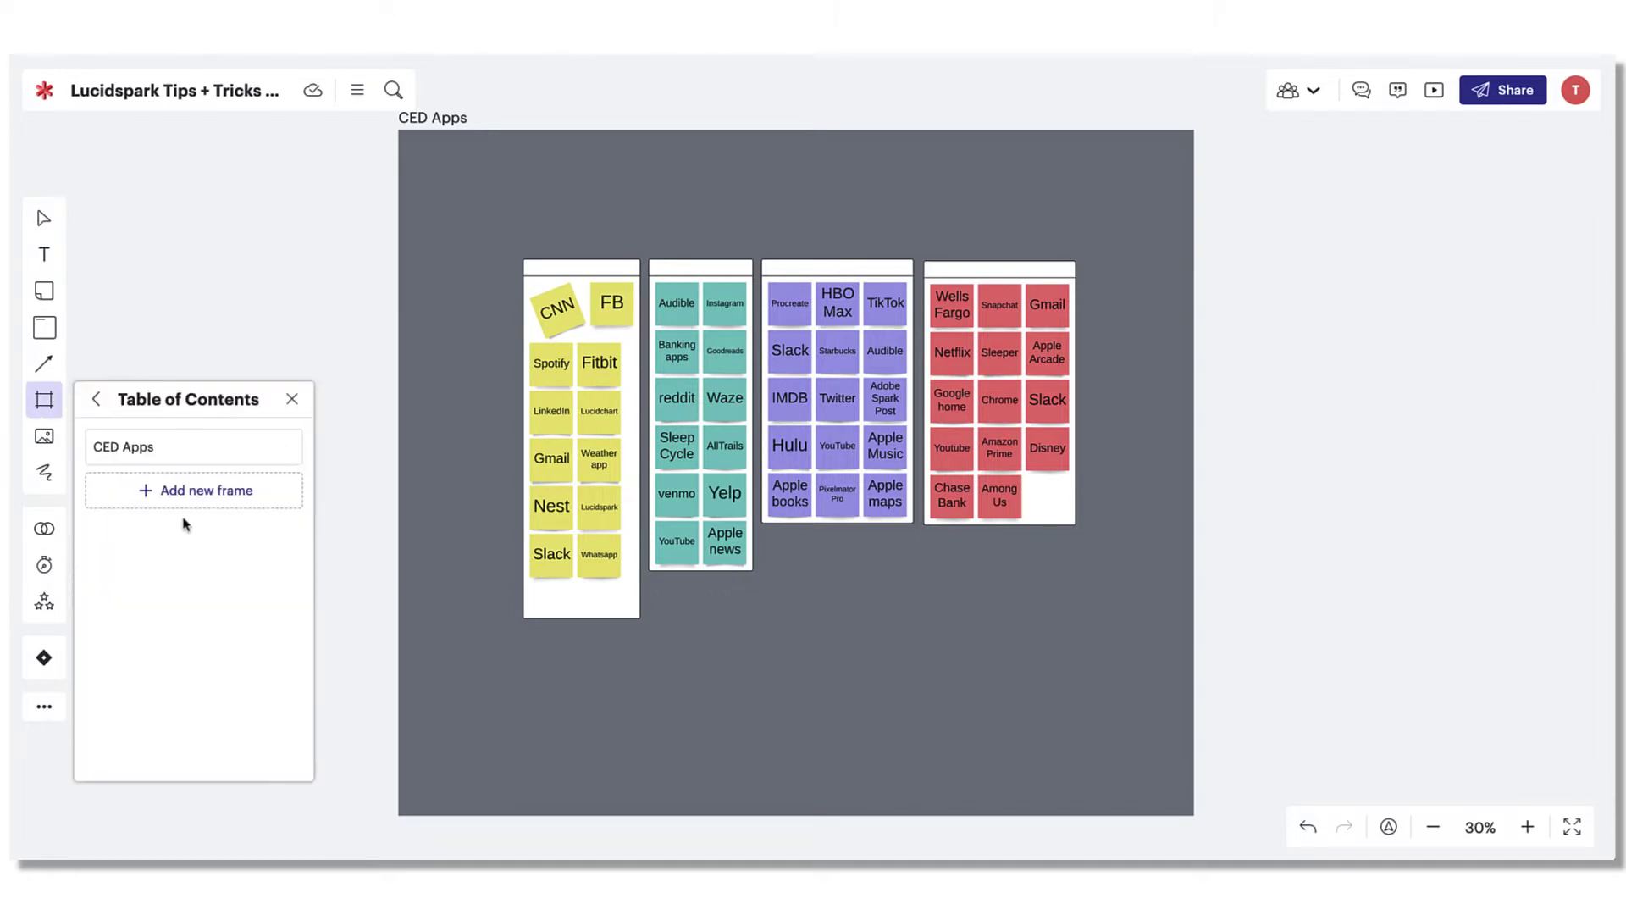
Draw a white rectangle below the containers, discarding an empty text box.
left_click(44, 327)
left_click(98, 334)
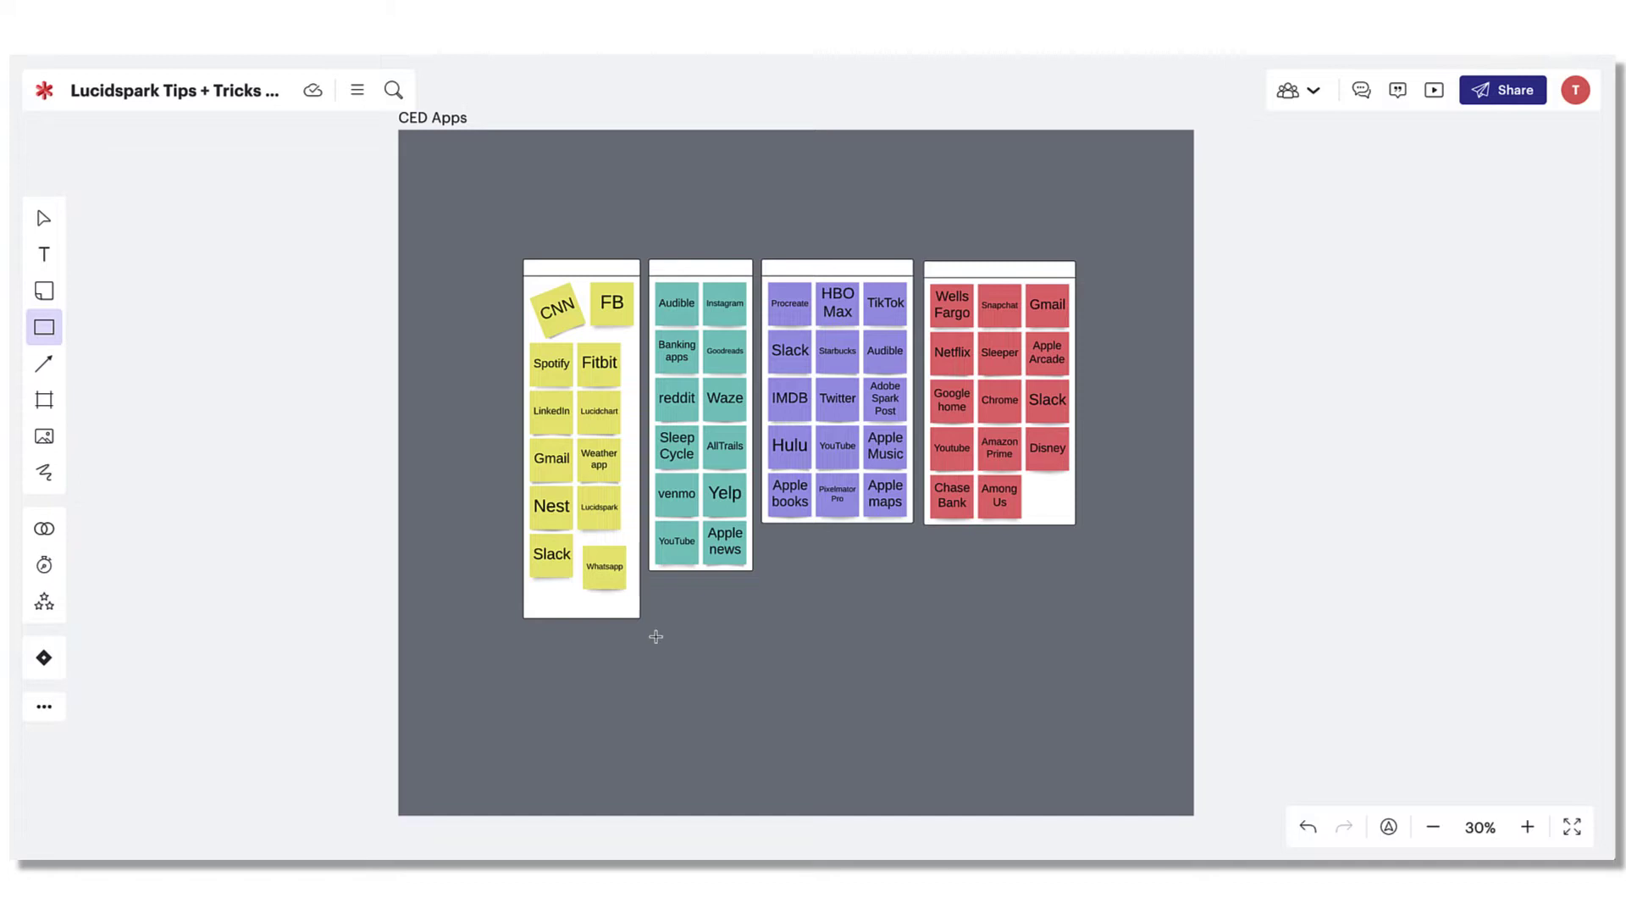
left_click_drag(1026, 747, 1118, 761)
left_click(661, 723)
key("t")
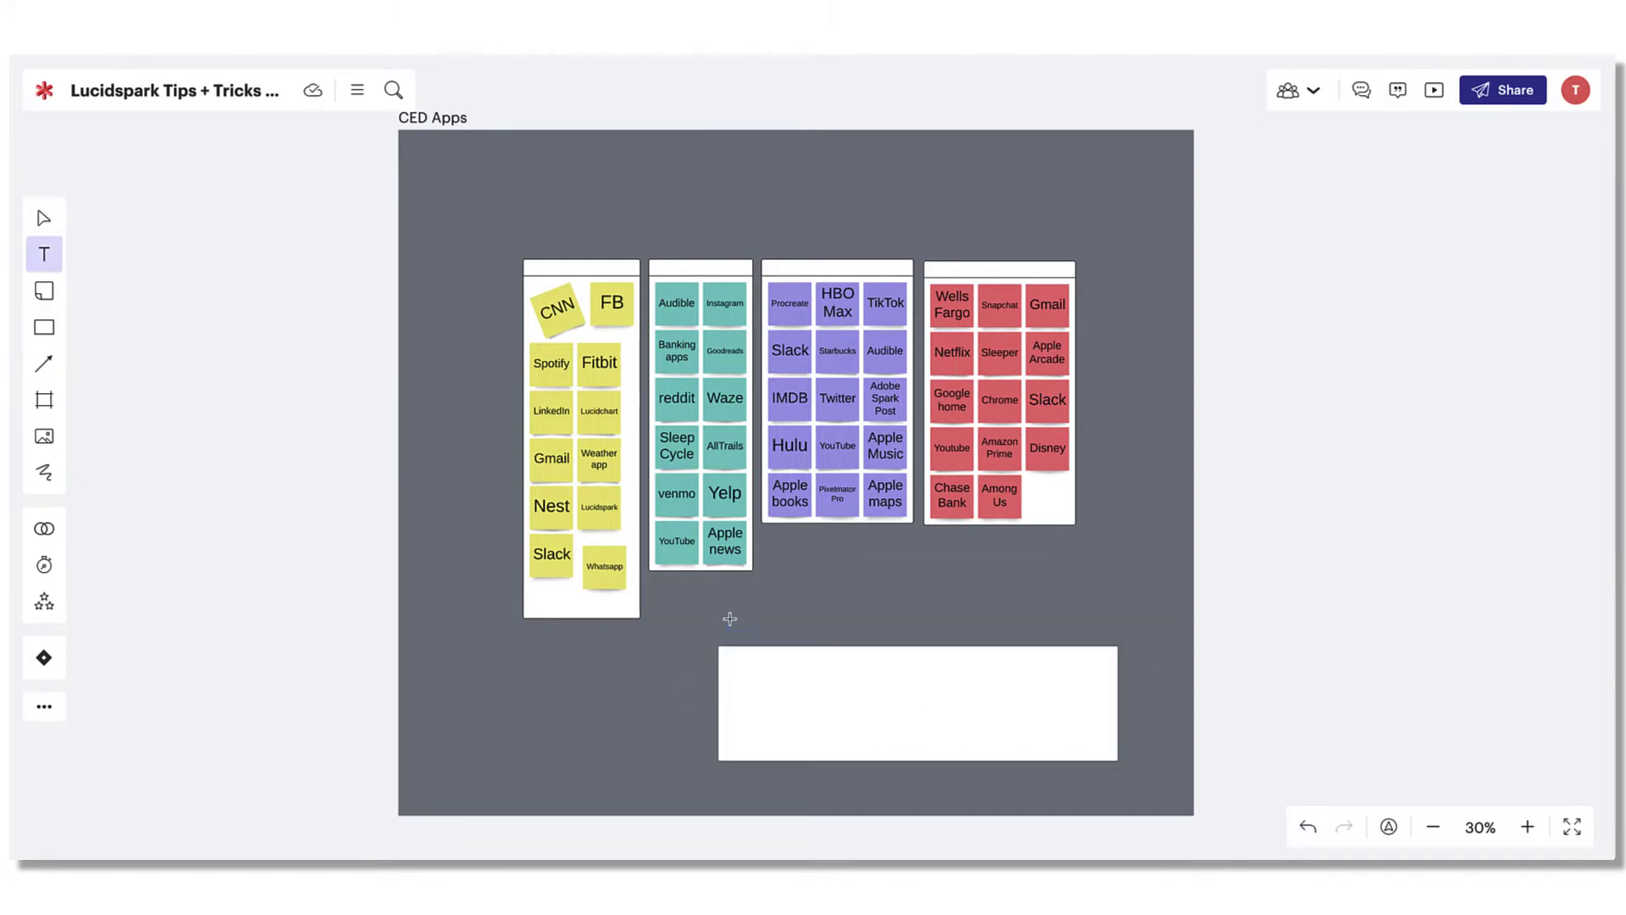
left_click(728, 621)
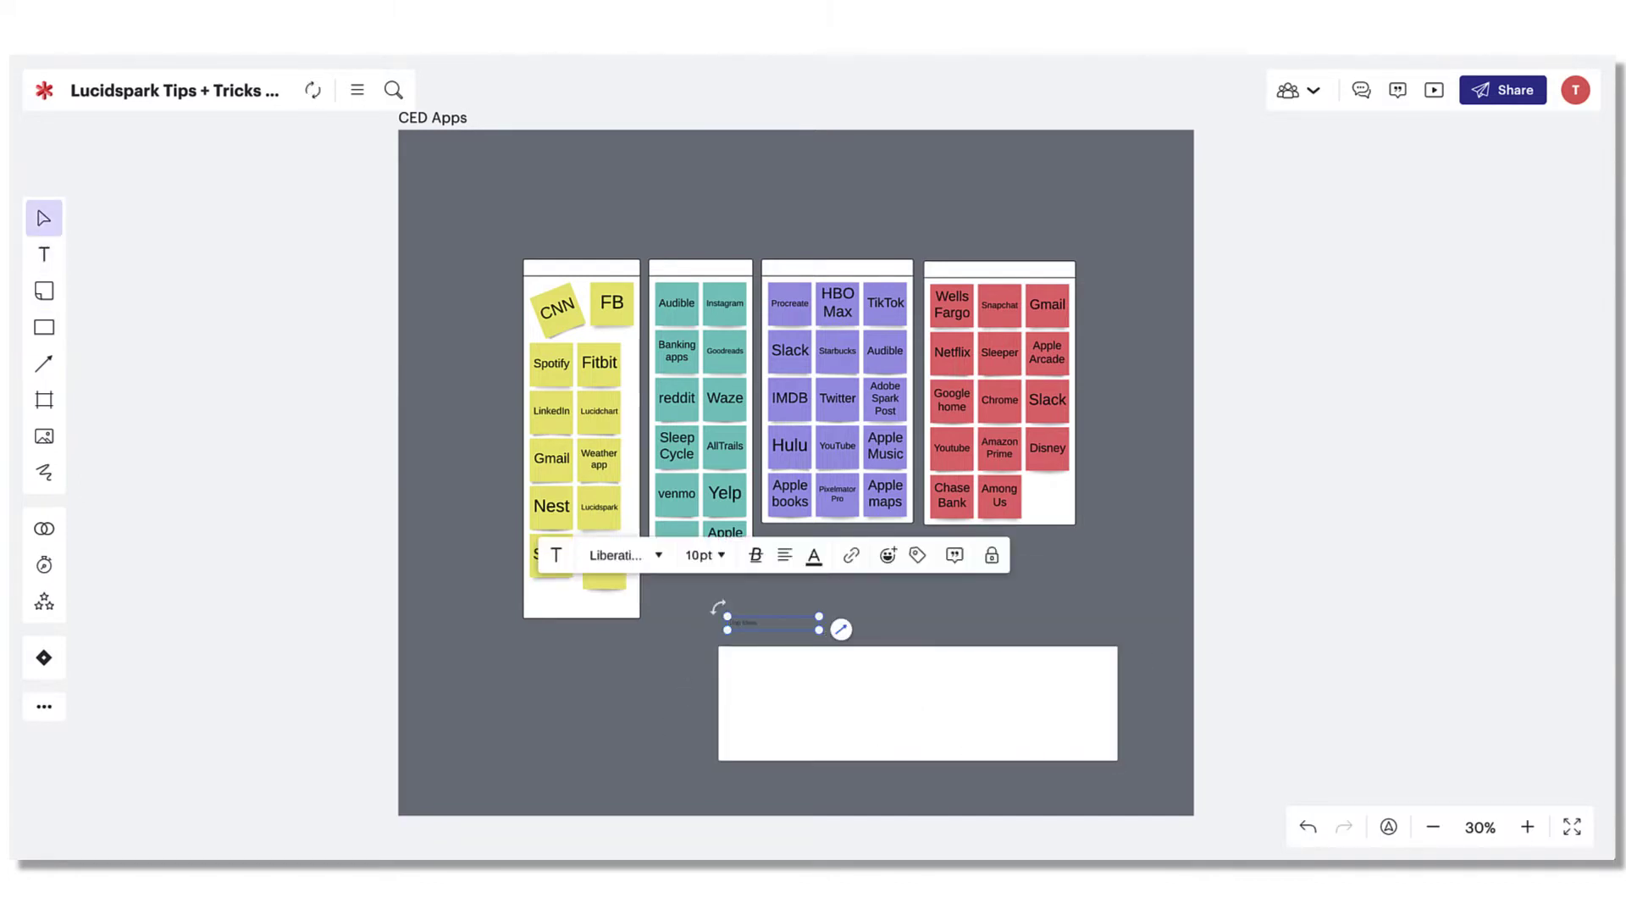
left_click(658, 679)
Move the Whatsapp note into the white rectangle, then lock and unlock the rectangle.
left_click_drag(603, 555, 771, 704)
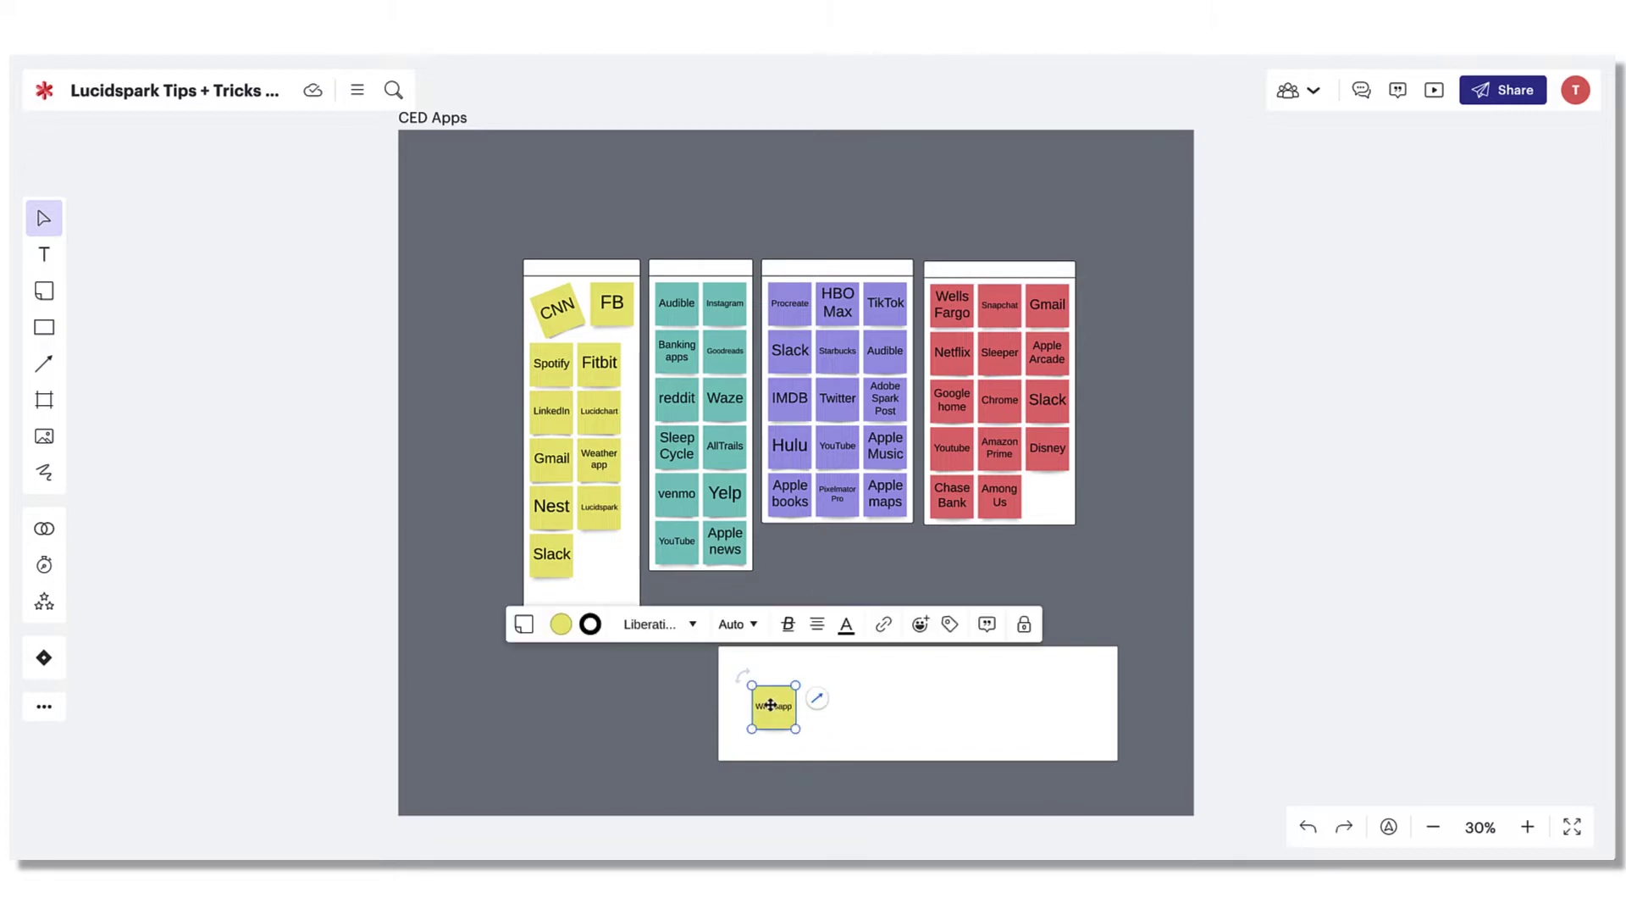
left_click(940, 722)
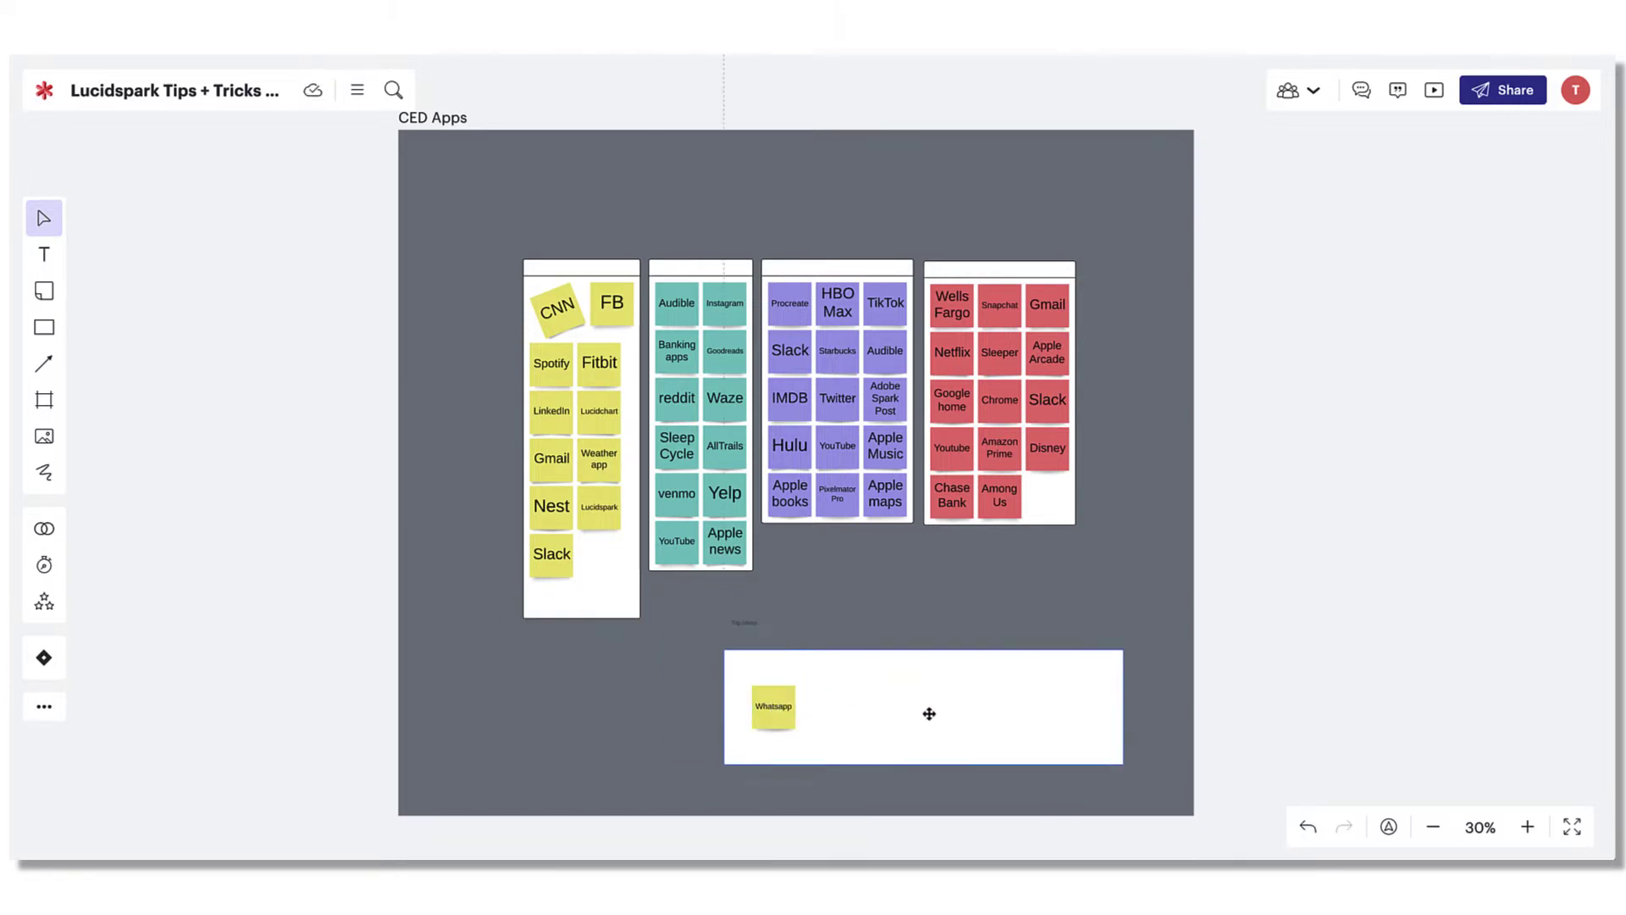
left_click_drag(936, 725, 943, 712)
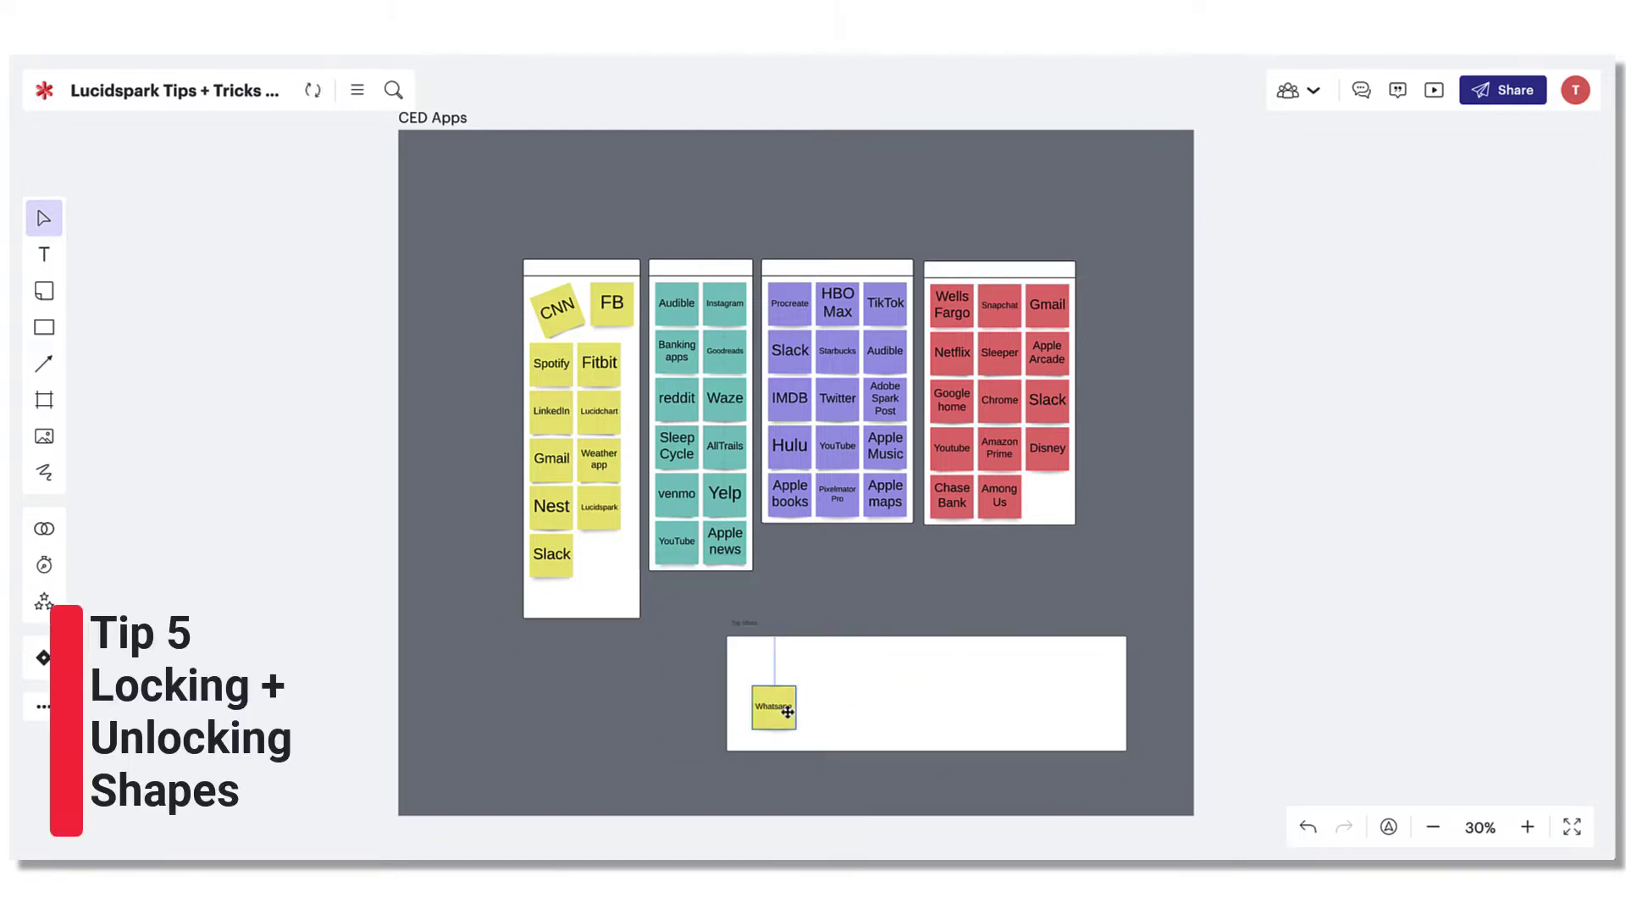
left_click_drag(786, 711, 777, 693)
left_click(791, 739)
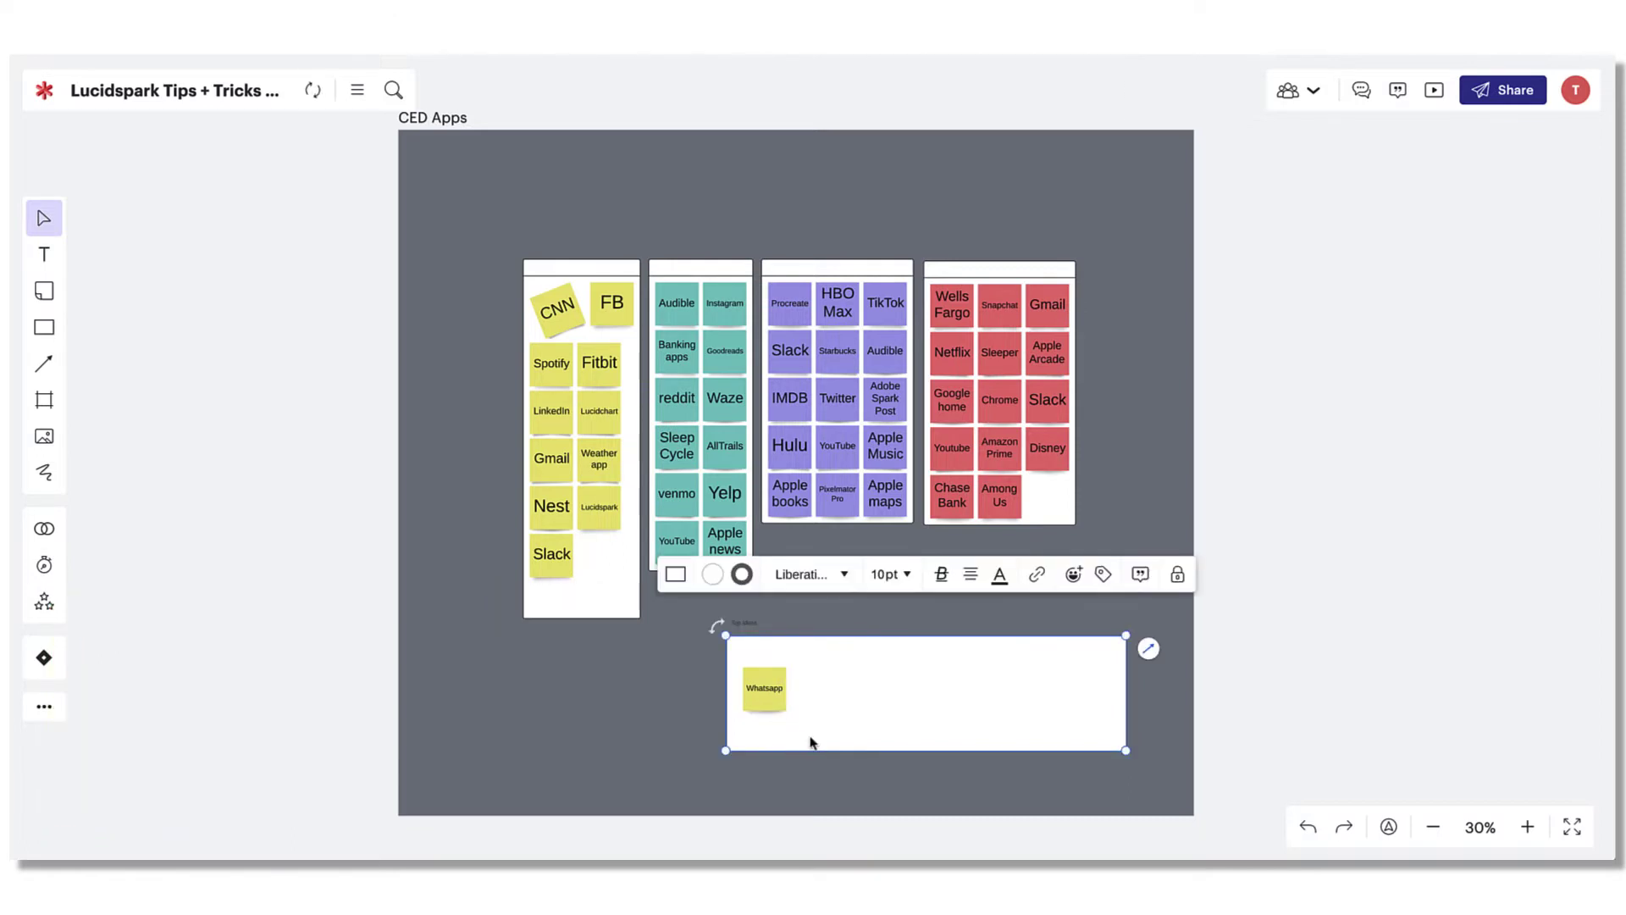
left_click(1179, 576)
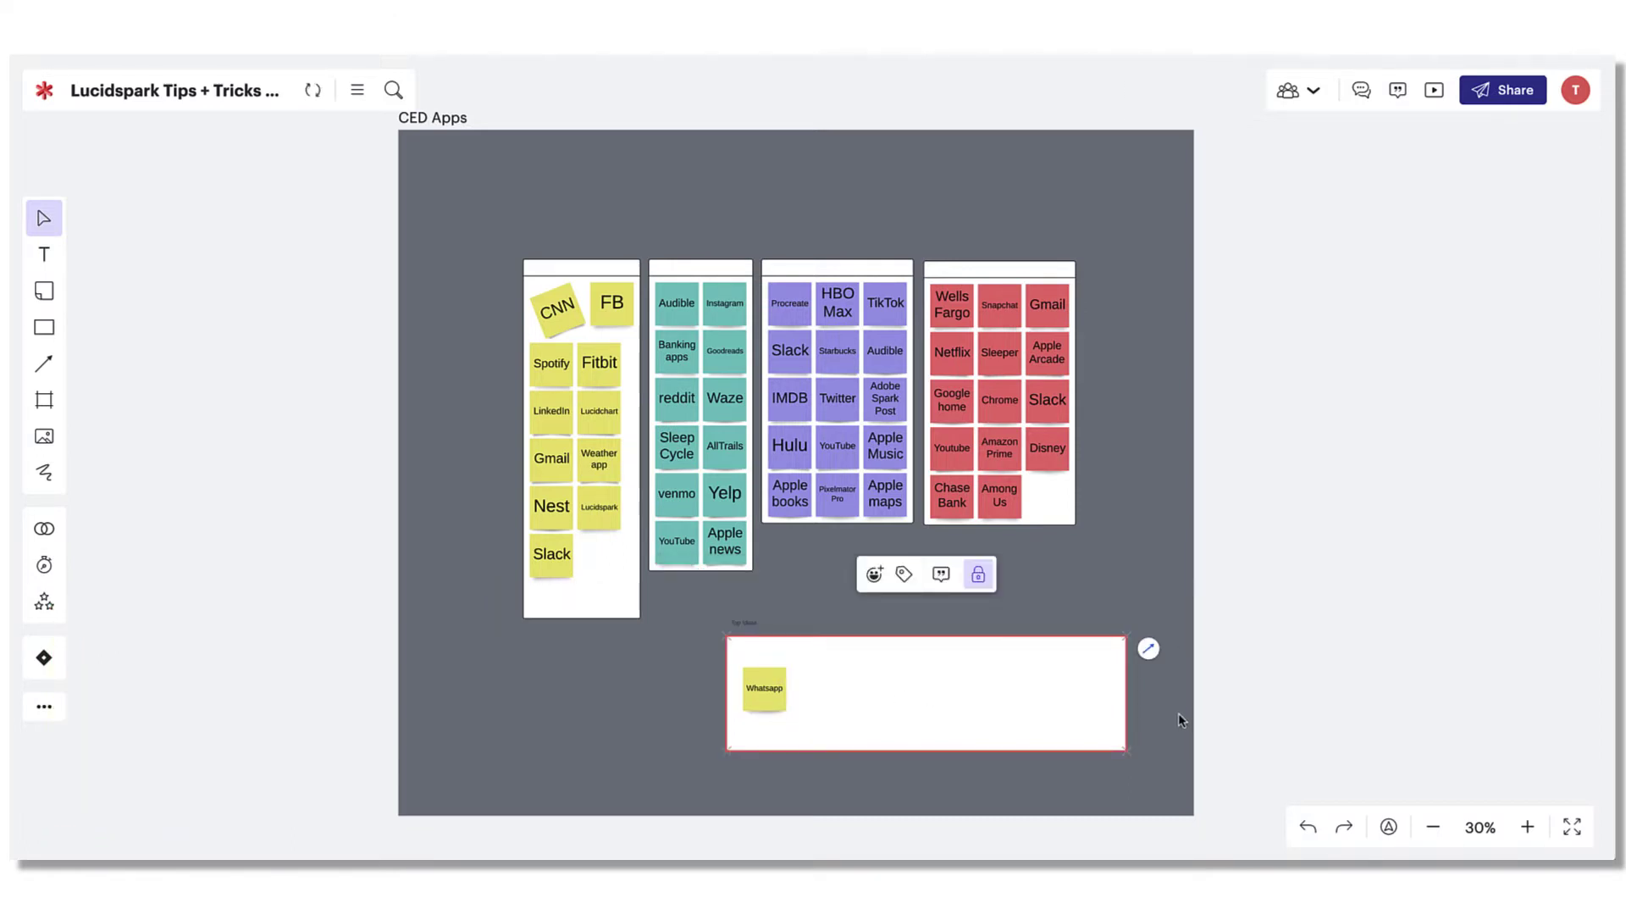
left_click(978, 574)
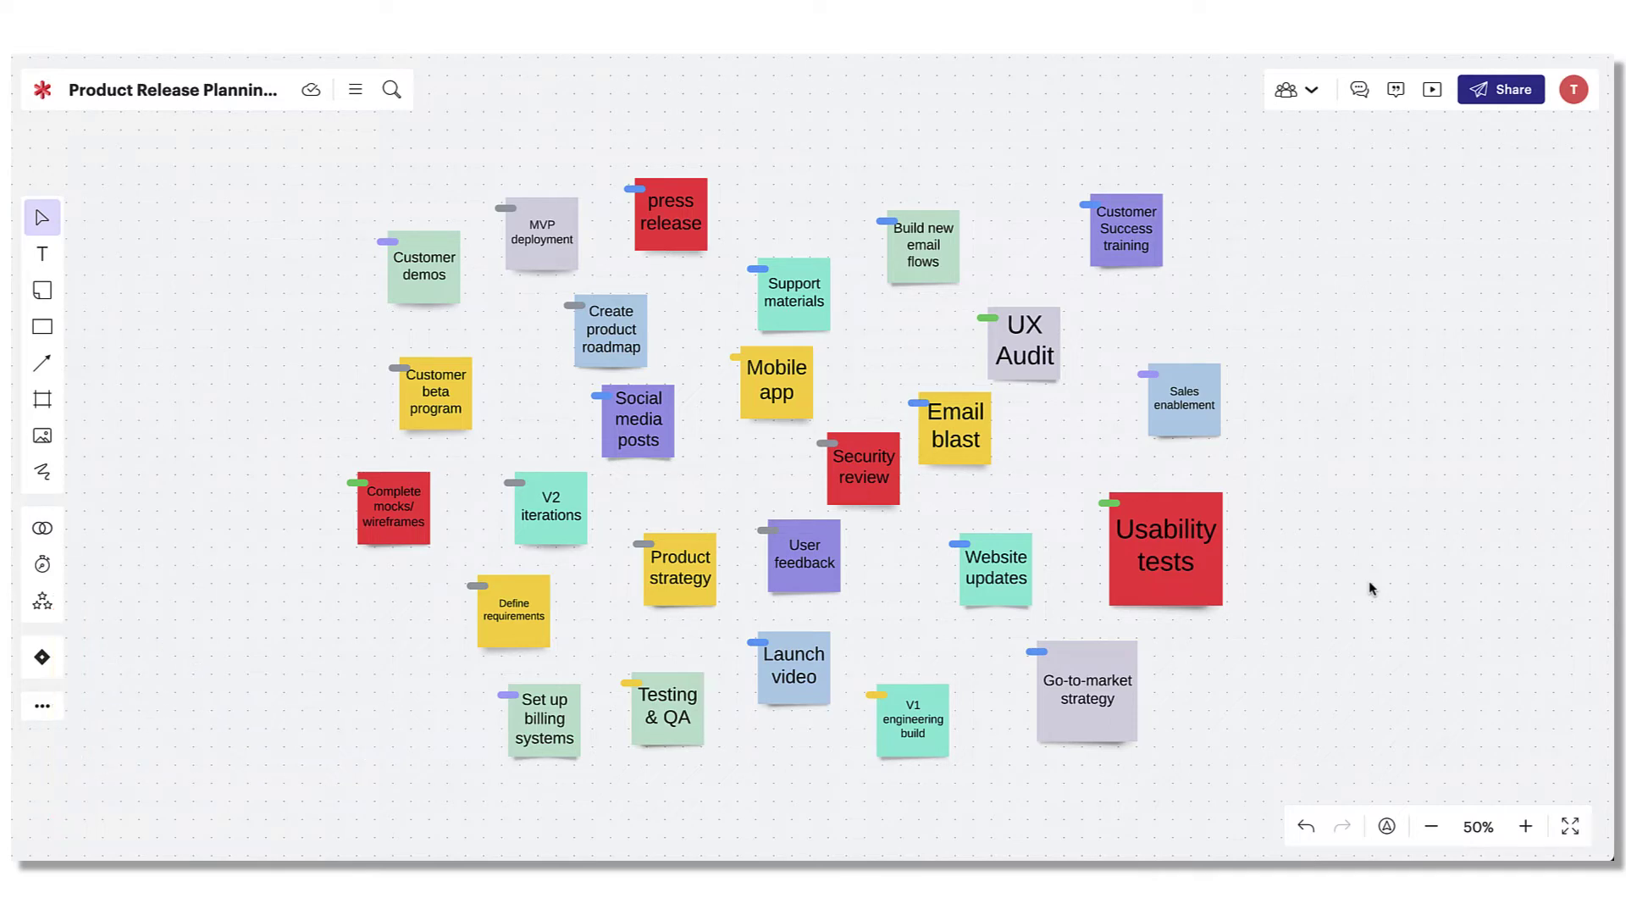
Match the Website updates, Go-to-market strategy and Usability tests notes in width and height.
left_click_drag(1313, 542, 953, 672)
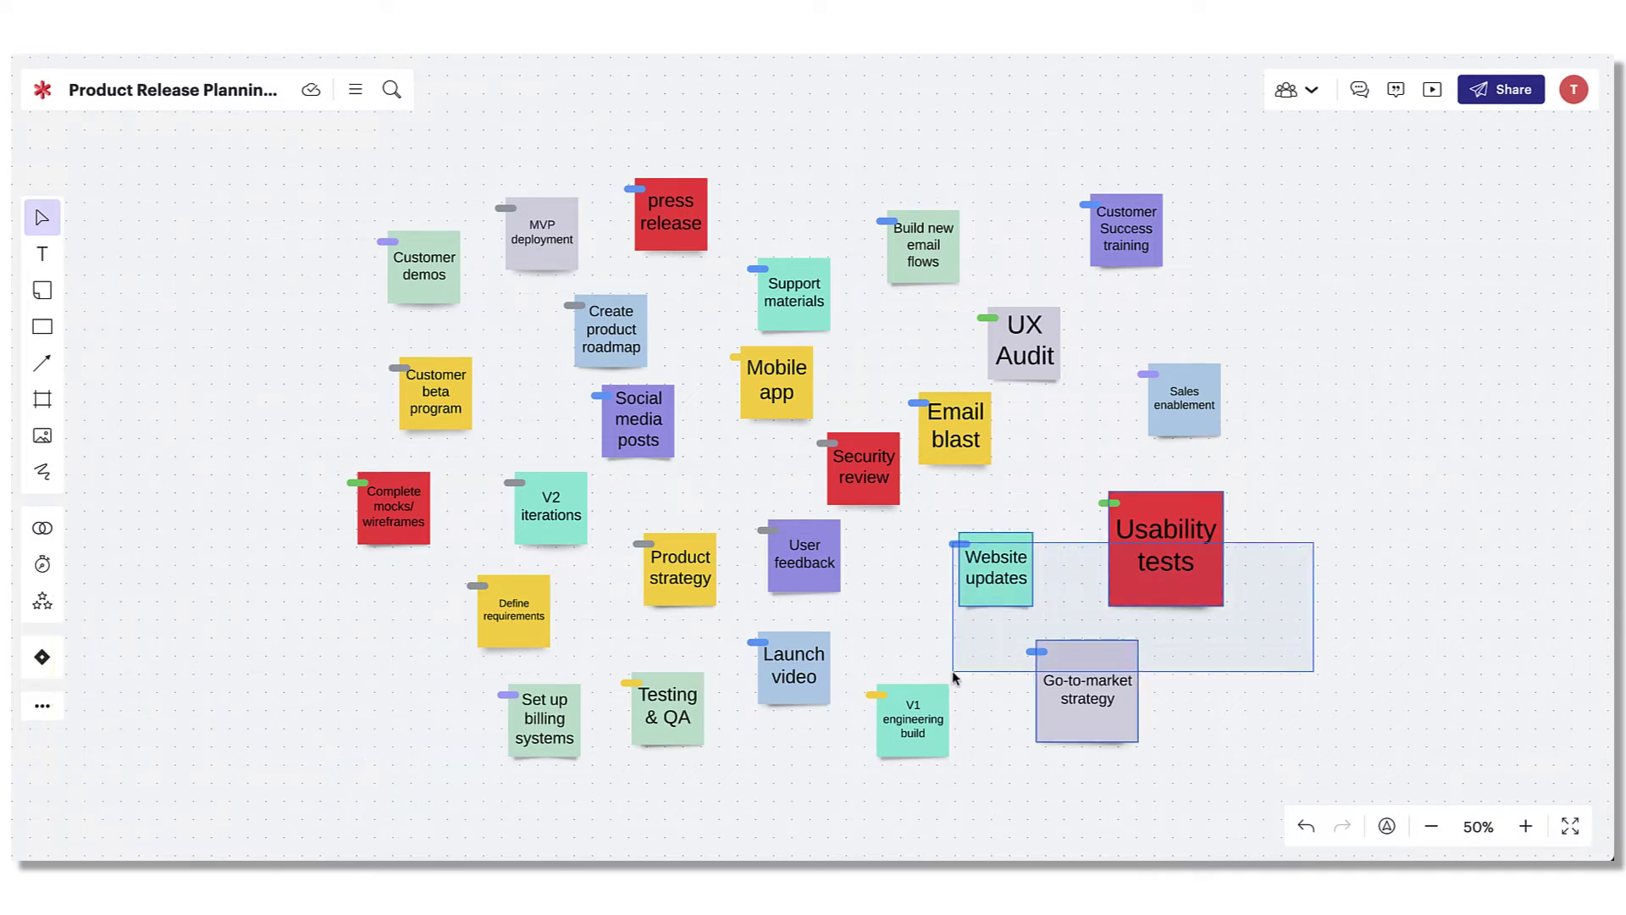
right_click(993, 575)
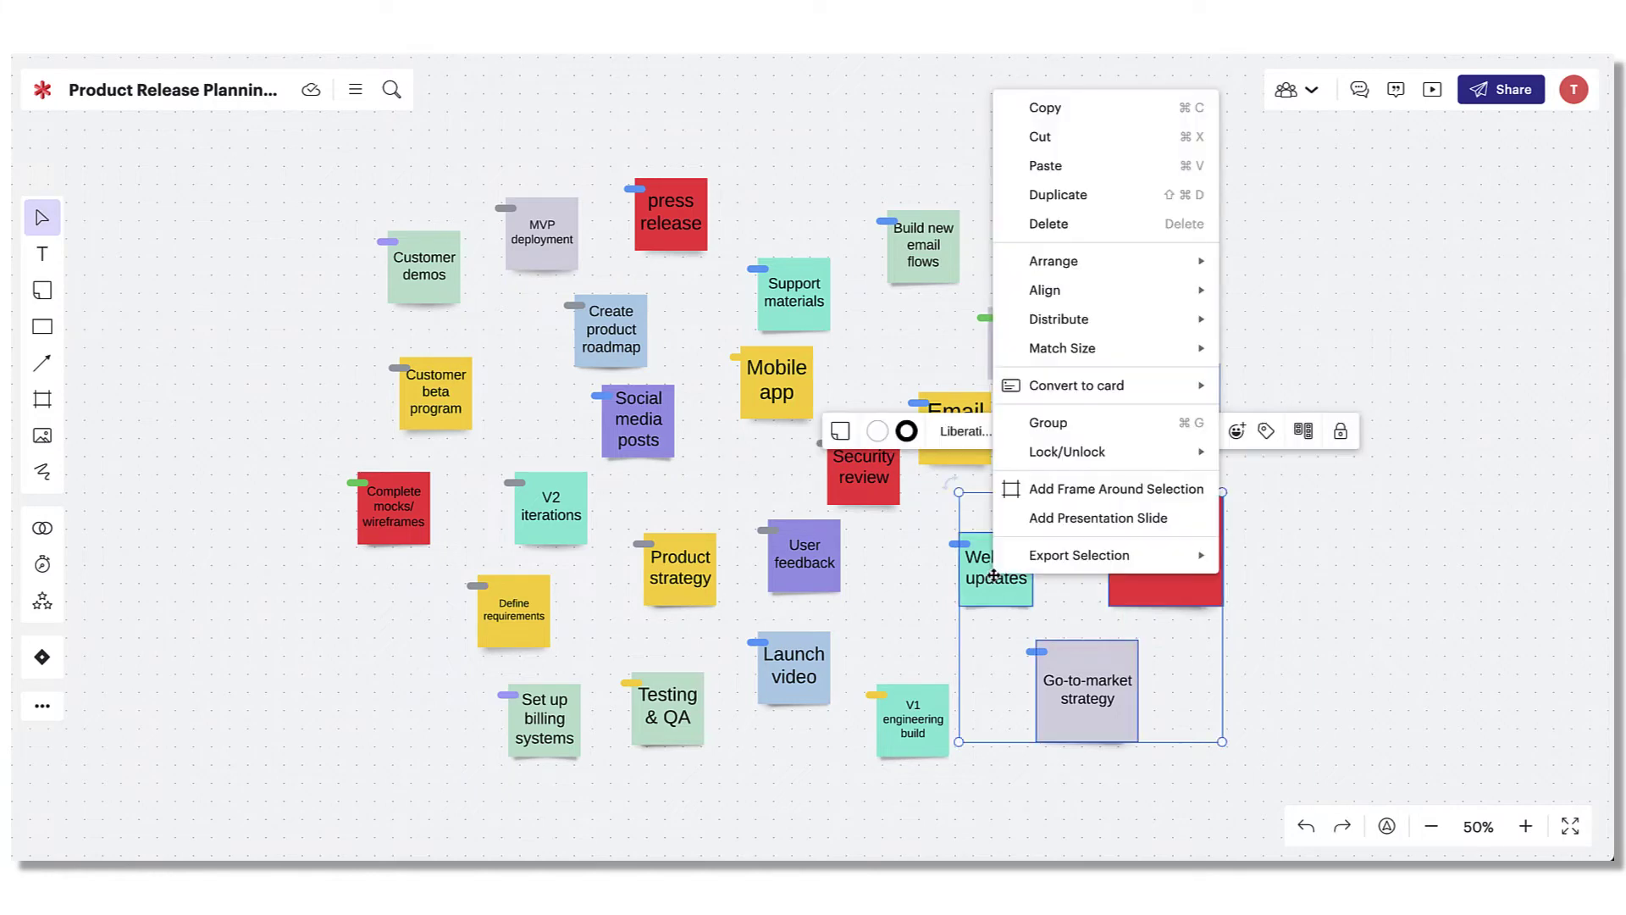
mouse_move(1062, 348)
left_click(1252, 362)
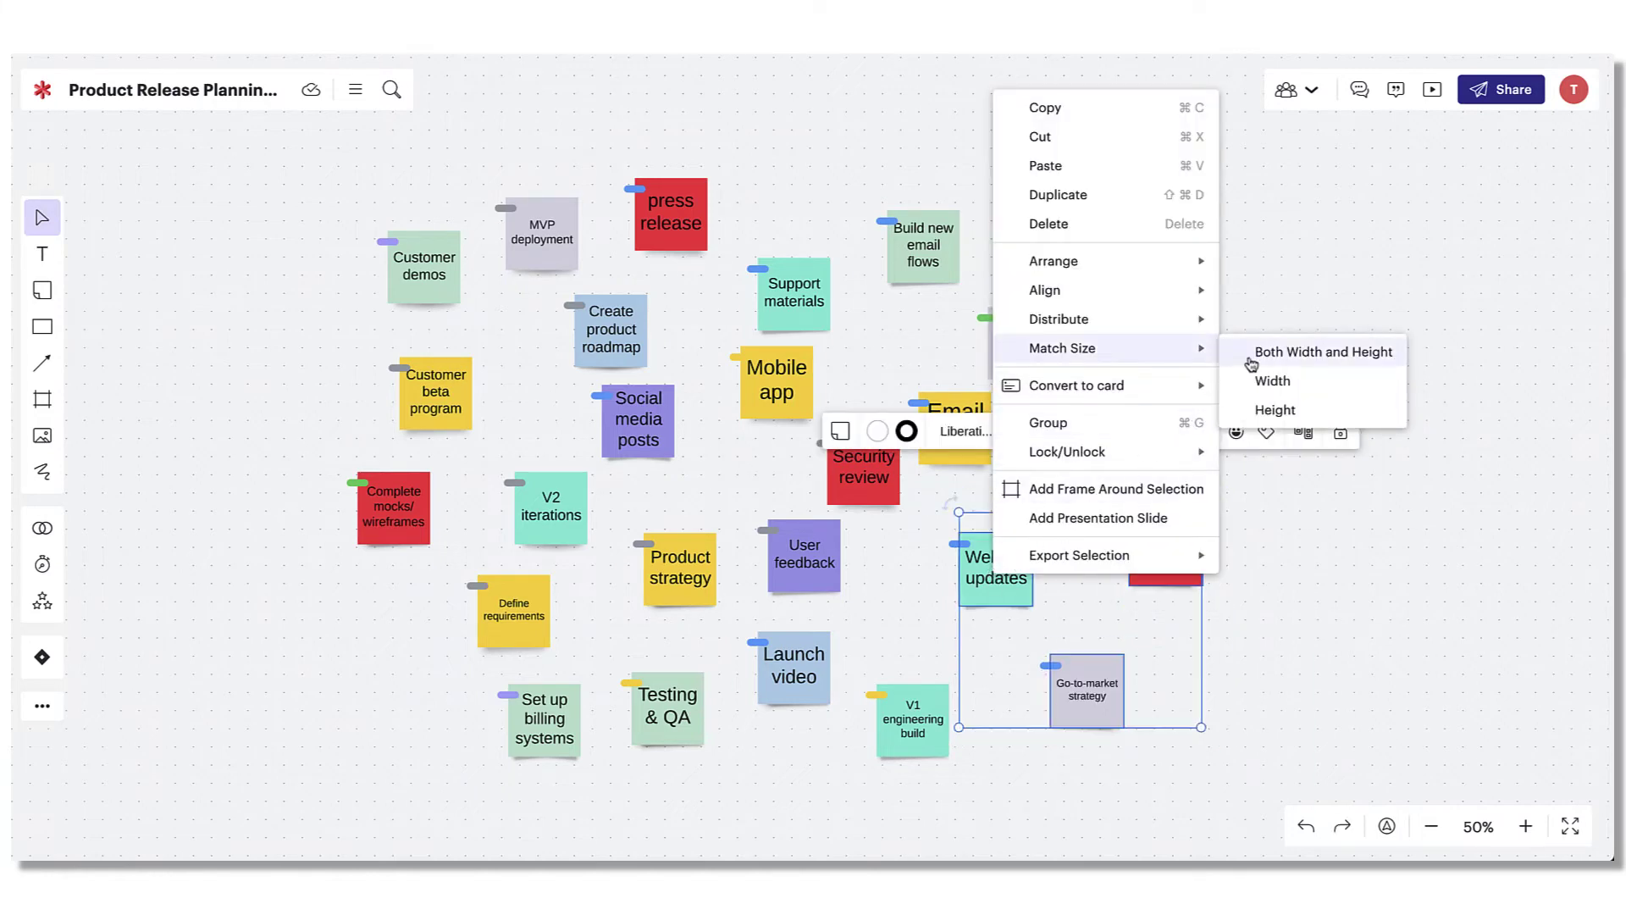
left_click(1266, 351)
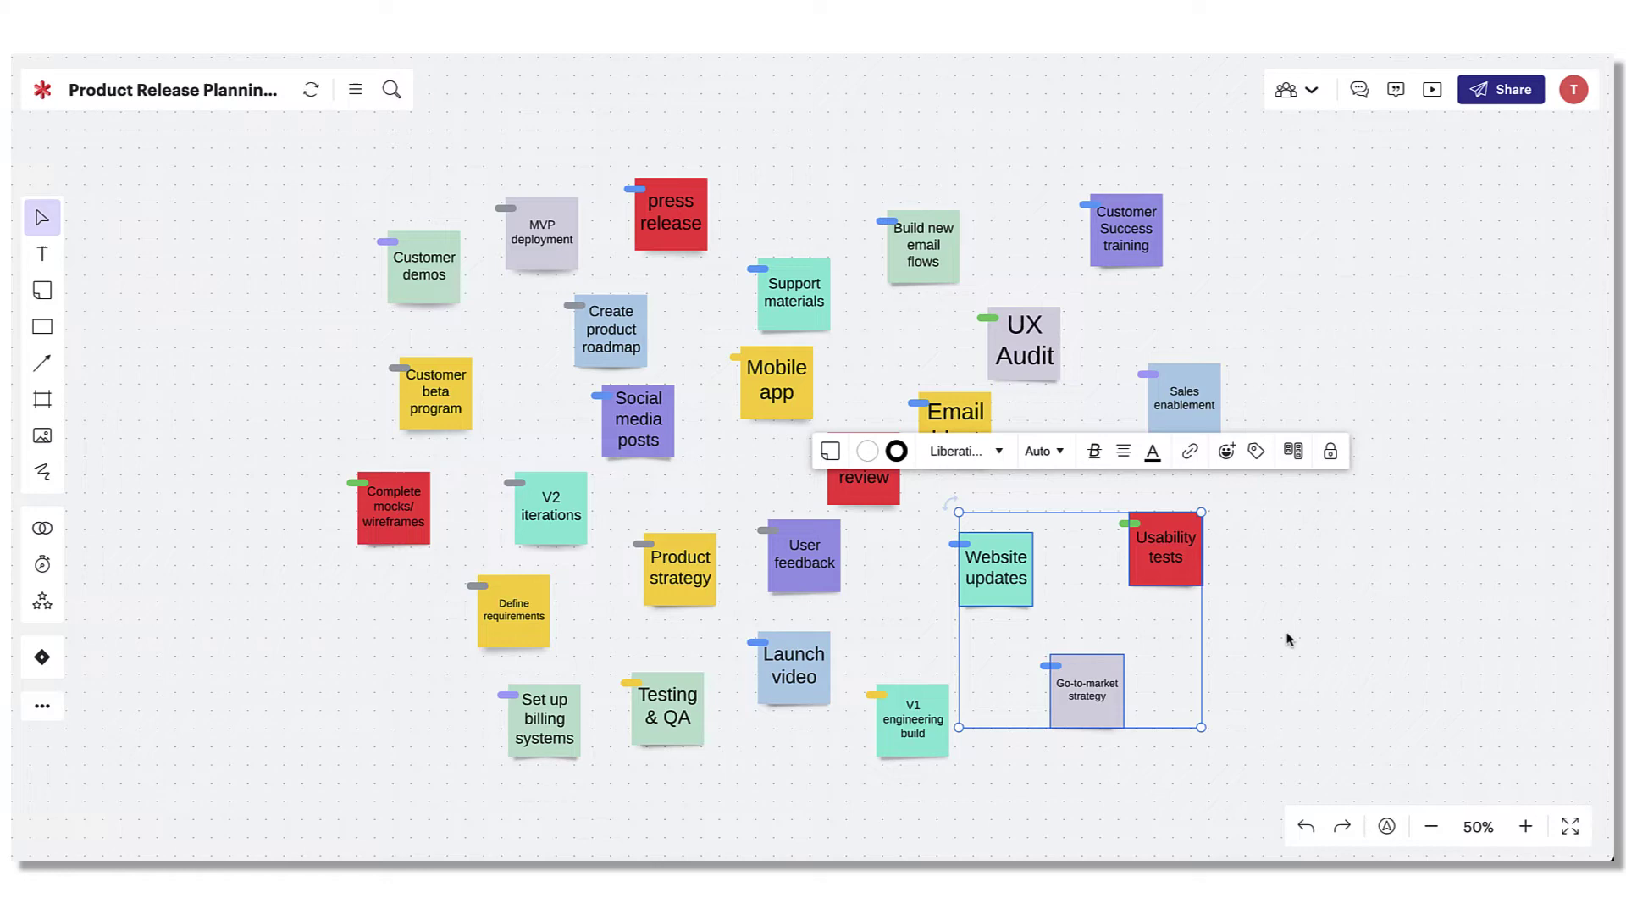
left_click(1289, 640)
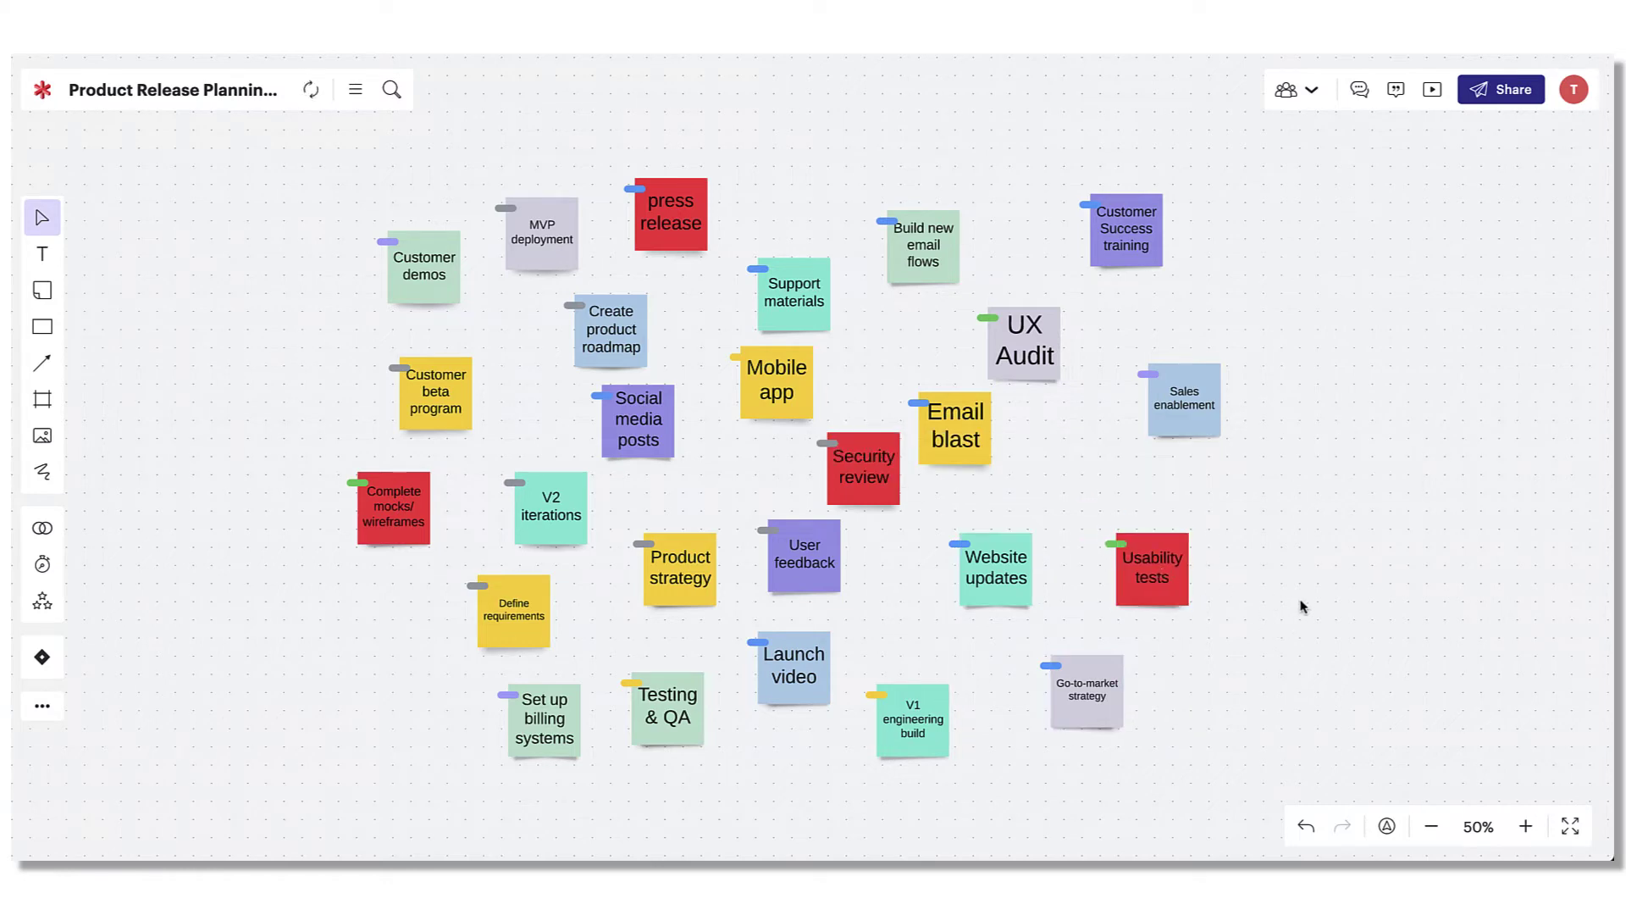
Top-align the three notes and distribute them evenly horizontally.
left_click_drag(1245, 531, 952, 733)
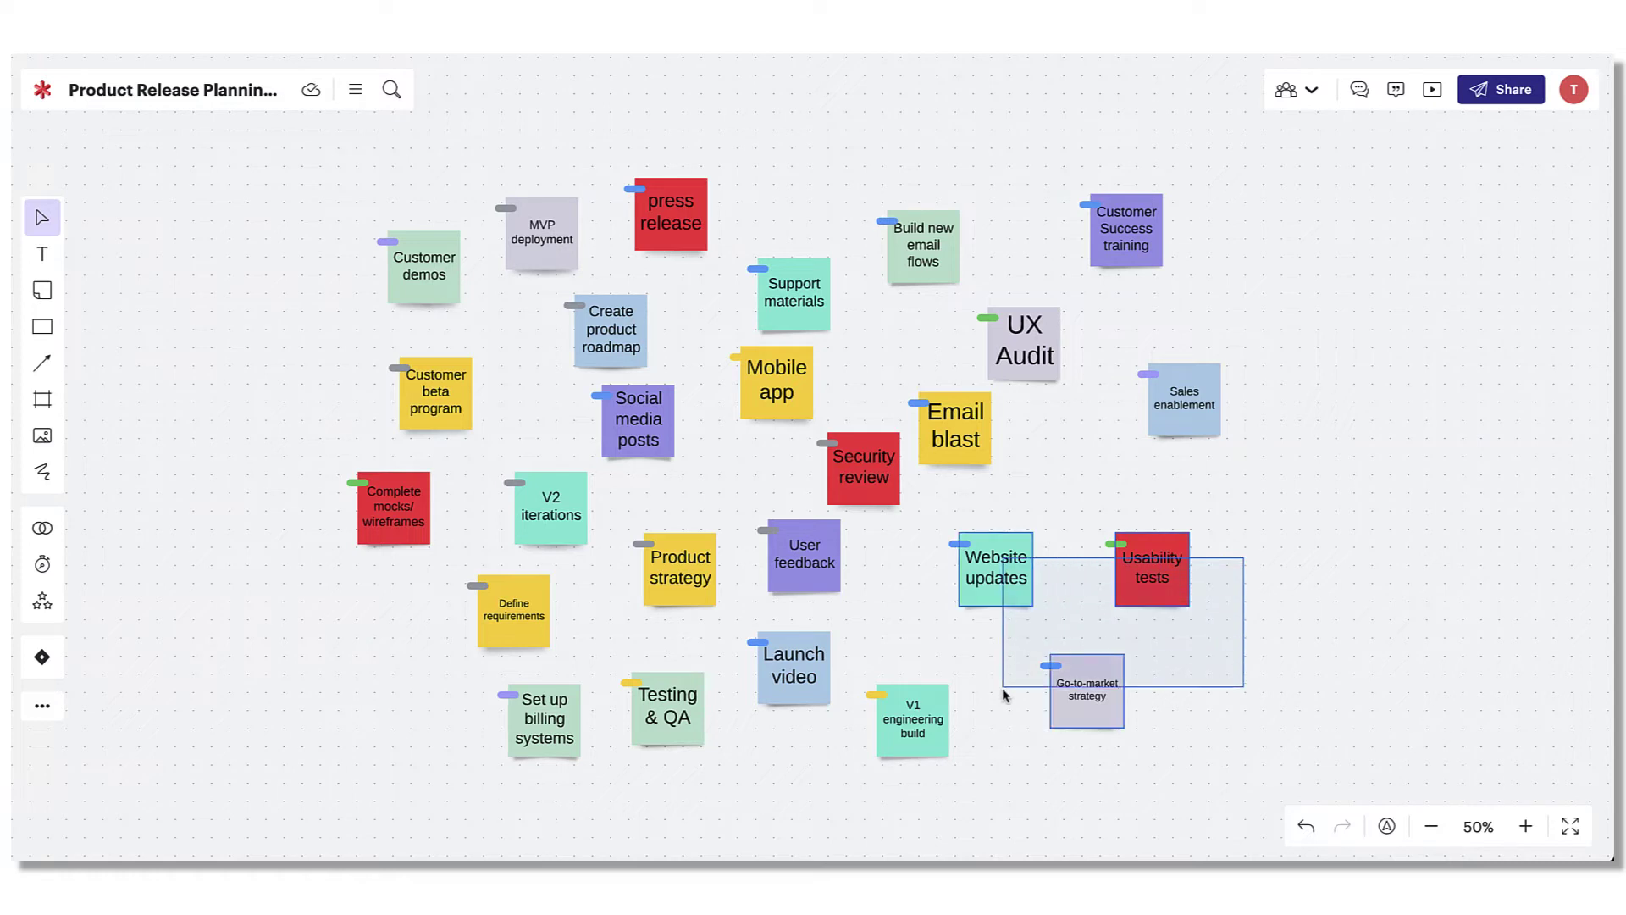
right_click(1151, 592)
mouse_move(1242, 562)
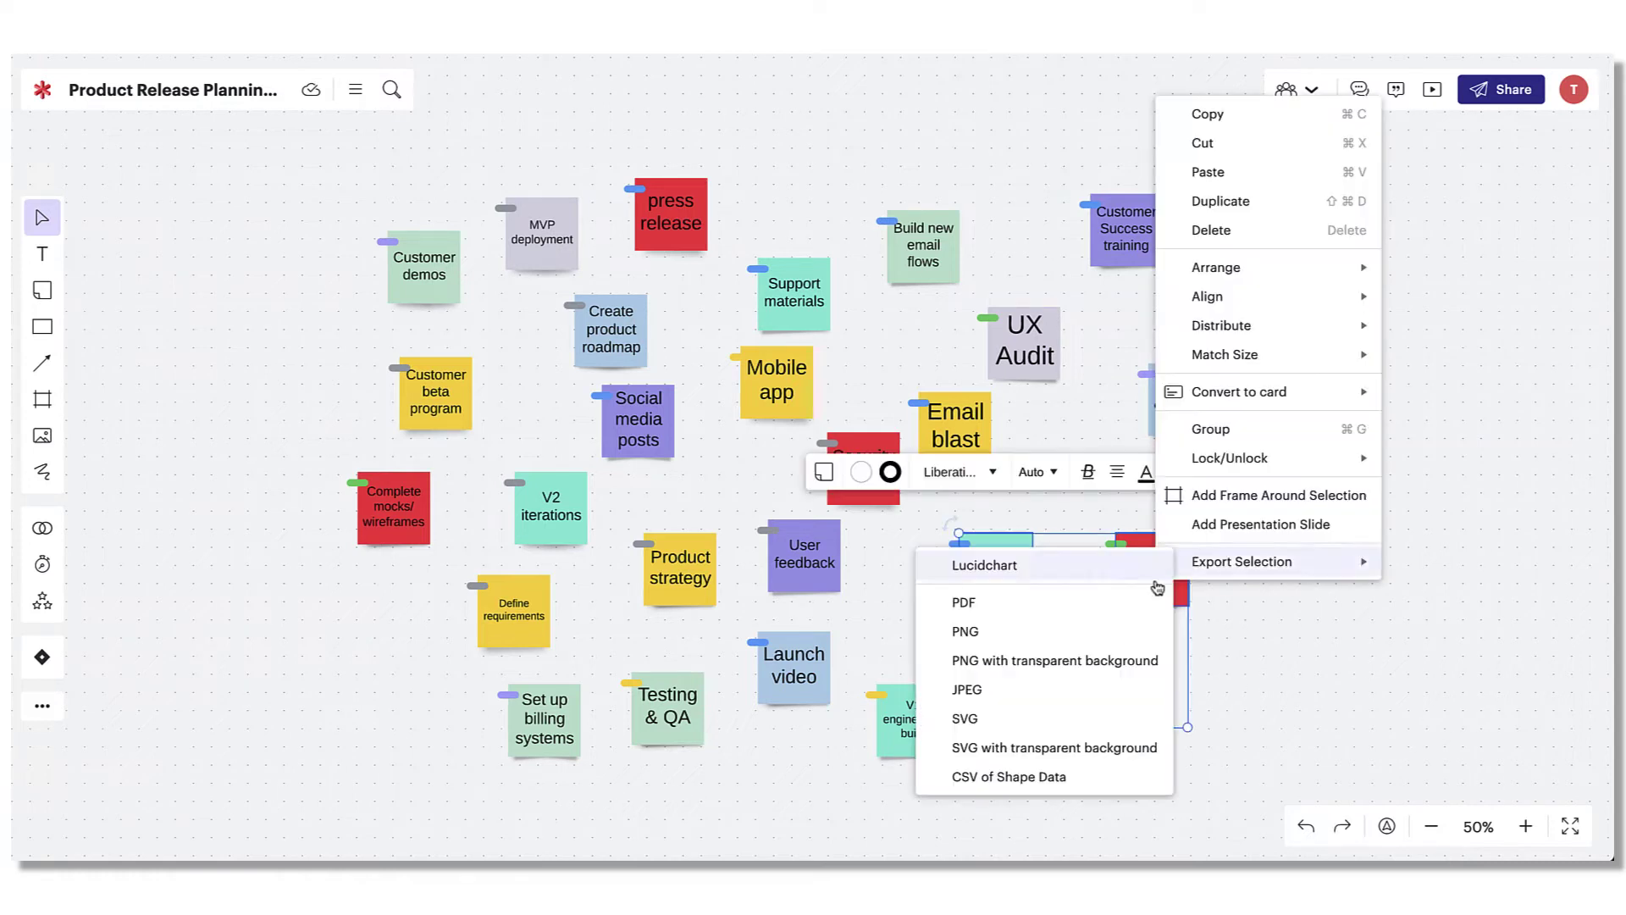
left_click(1419, 302)
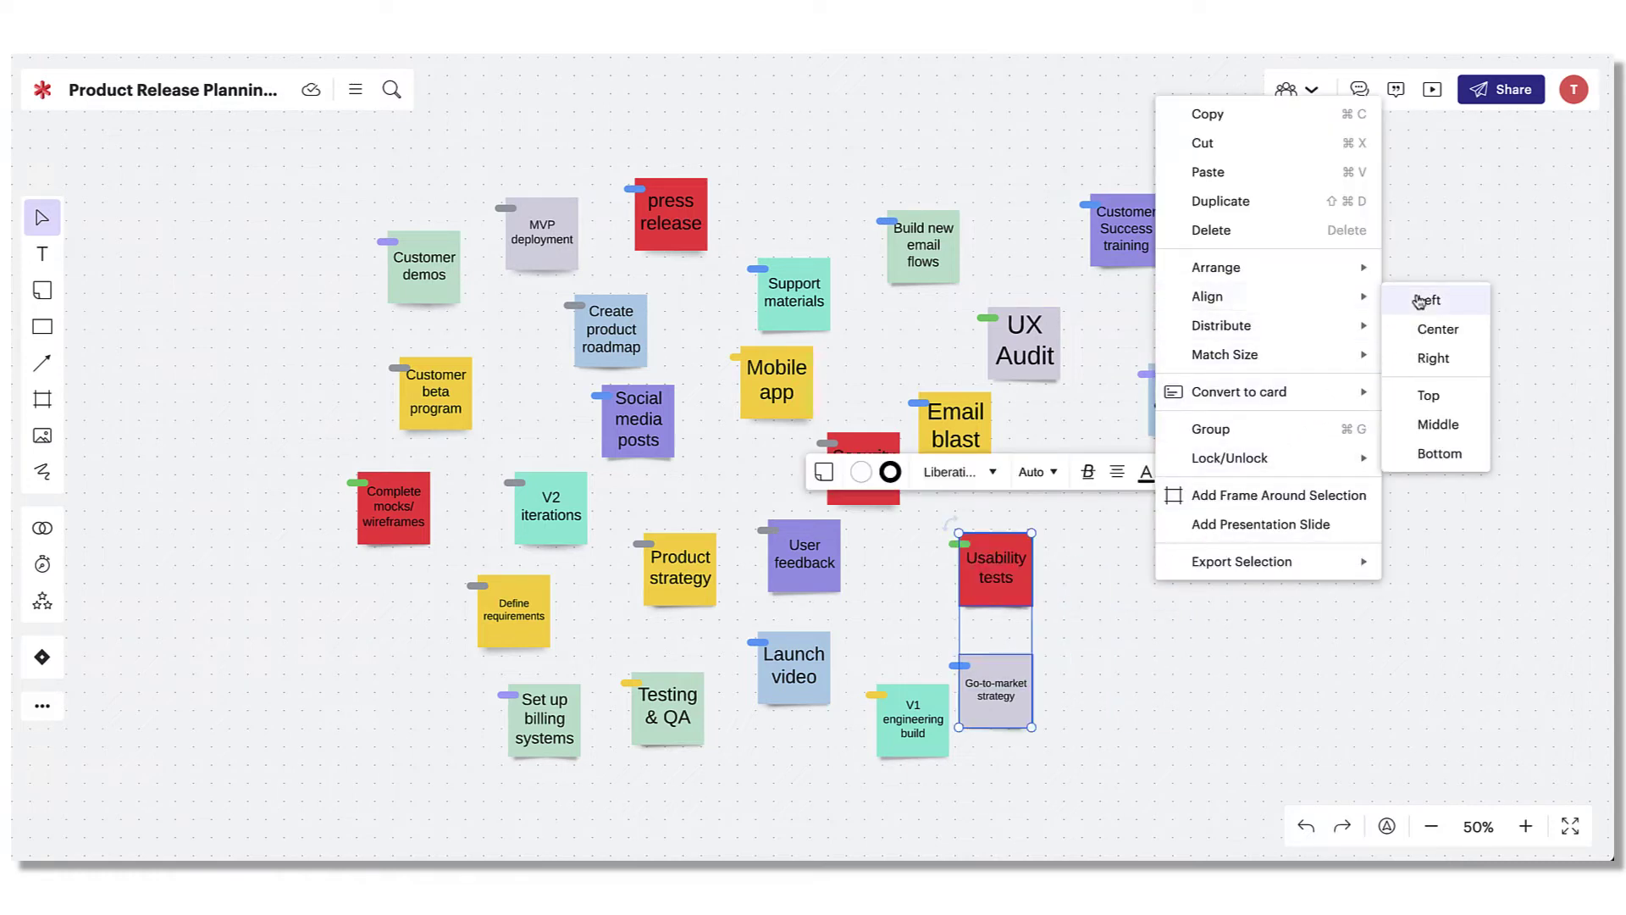
left_click(1439, 410)
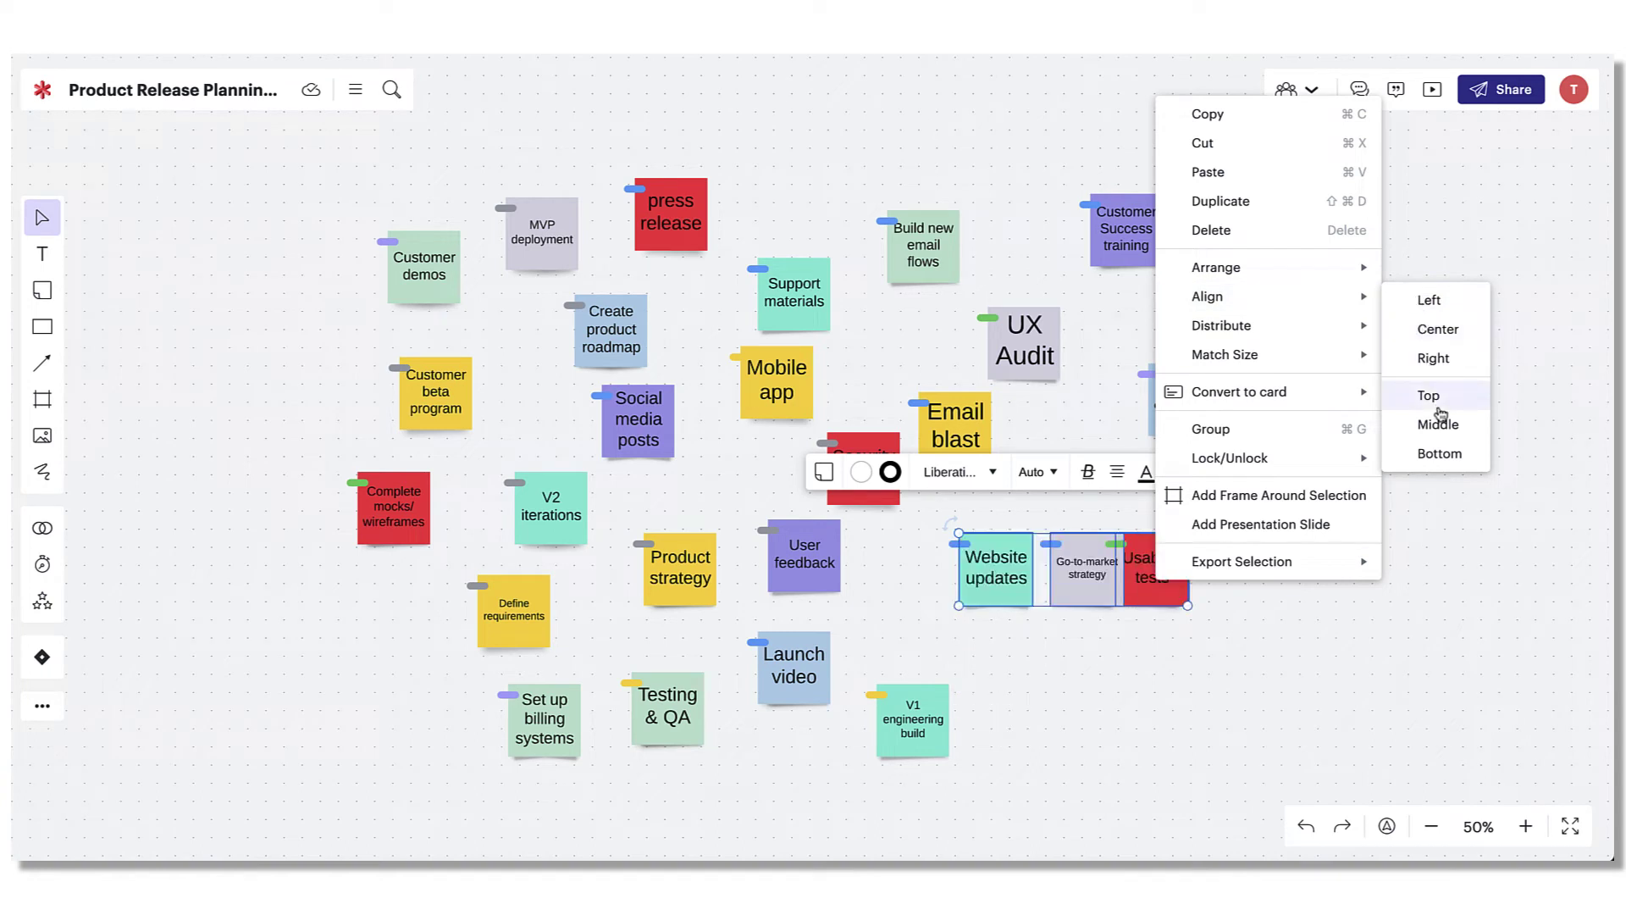
left_click(1439, 408)
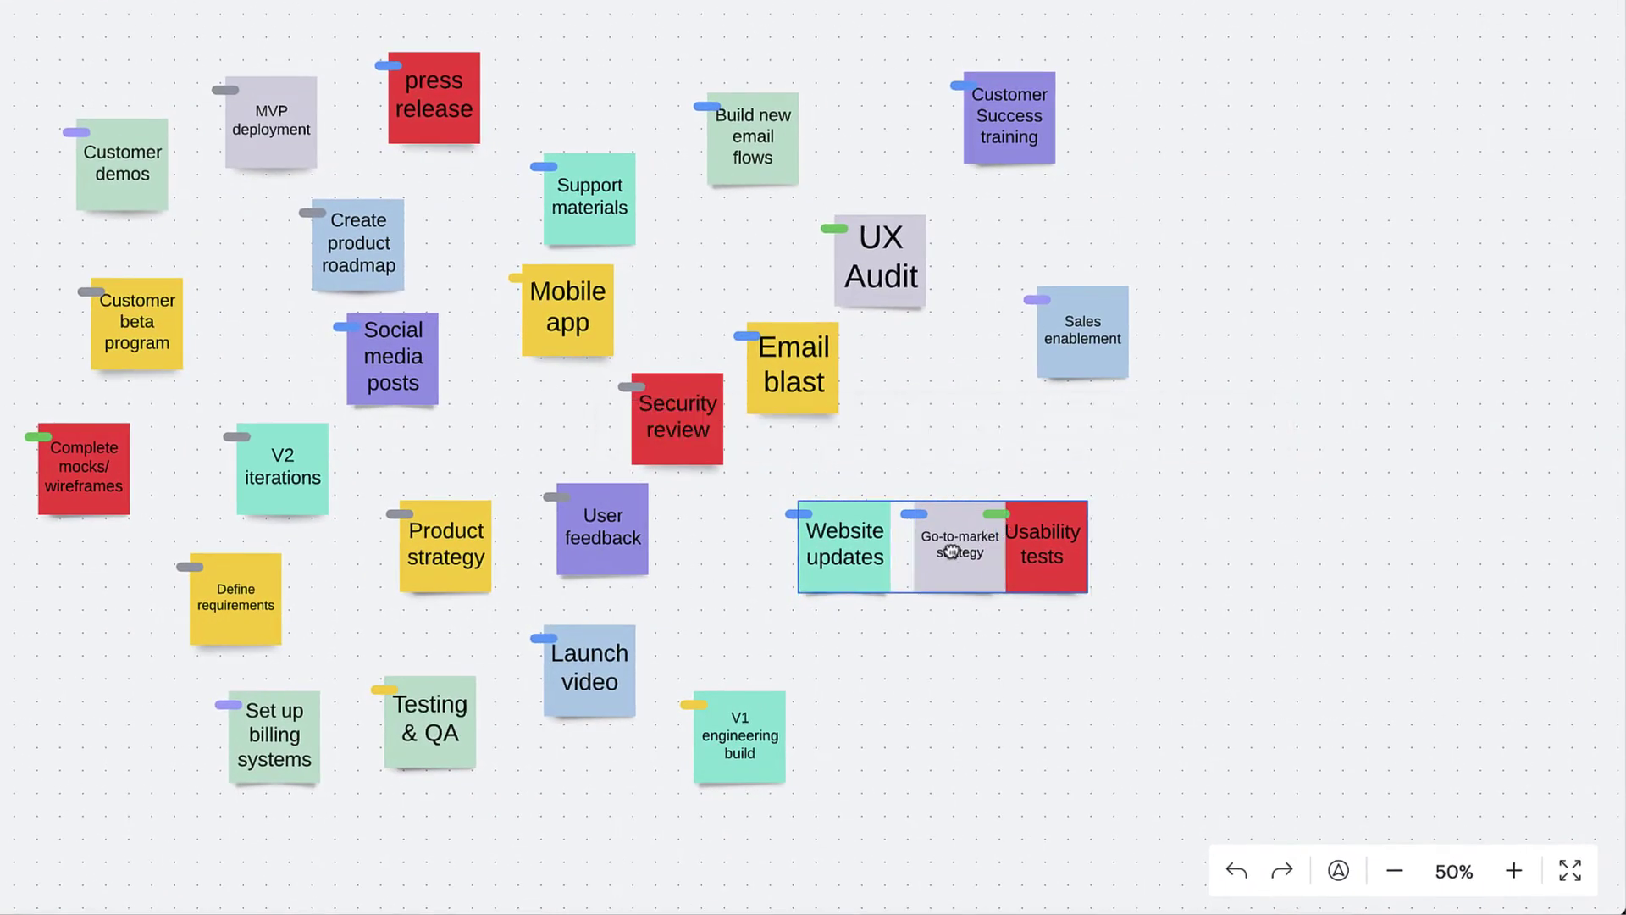
right_click(951, 551)
mouse_move(1034, 226)
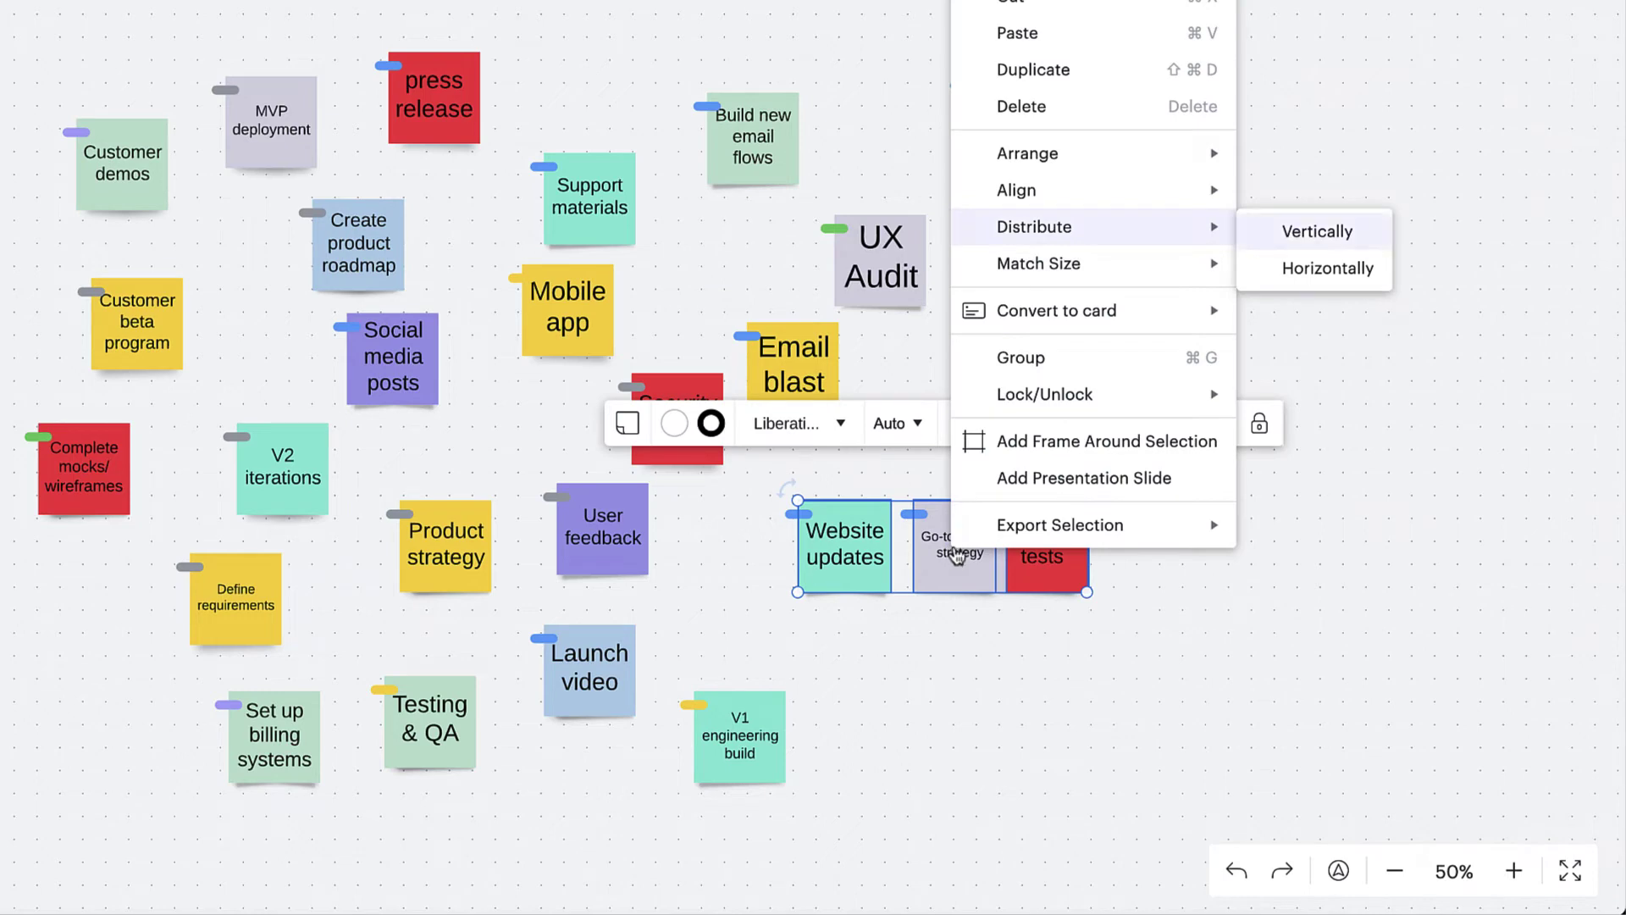
left_click(1310, 269)
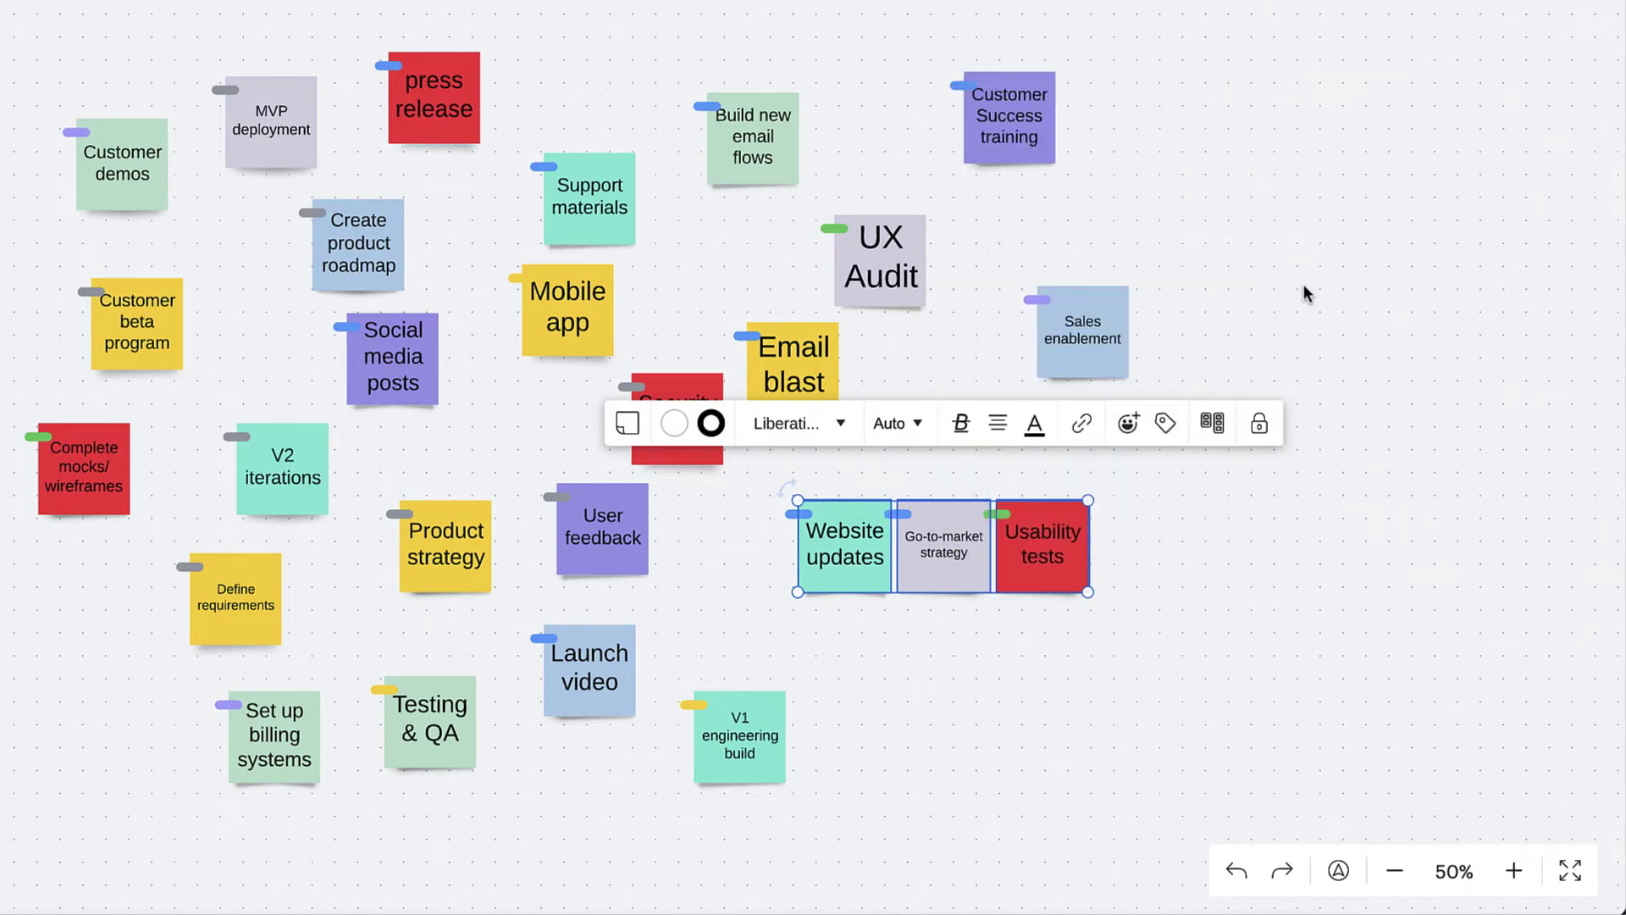
Copy the Wow-Worthy Diagrams document's shareable link from Lucidchart's sharing options.
left_click(1206, 579)
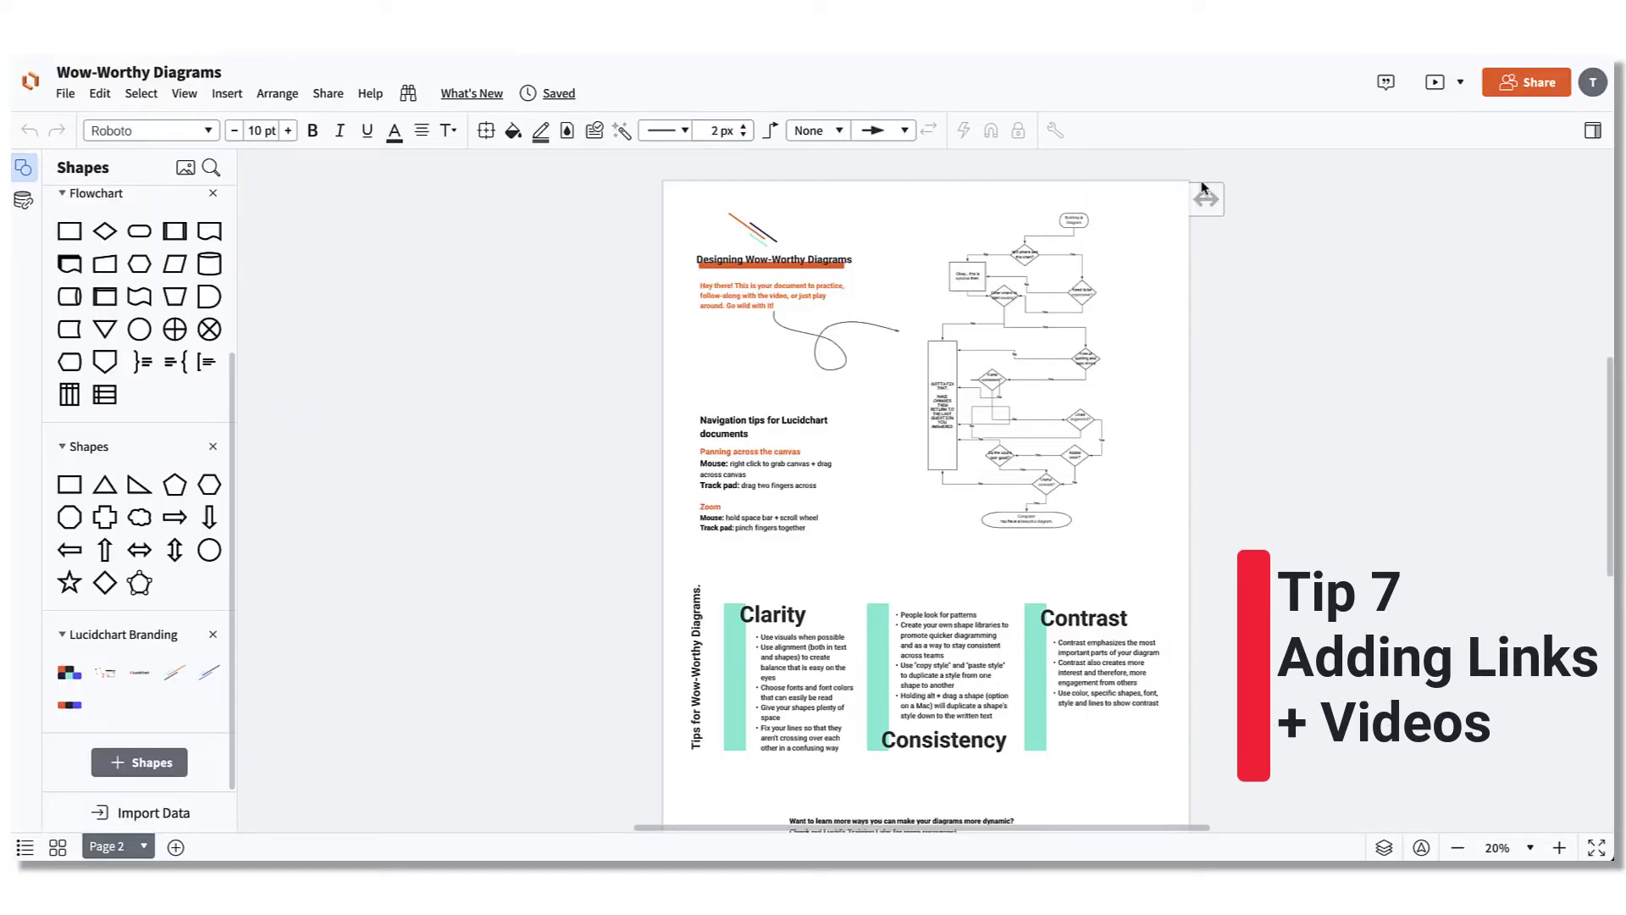
left_click(1531, 94)
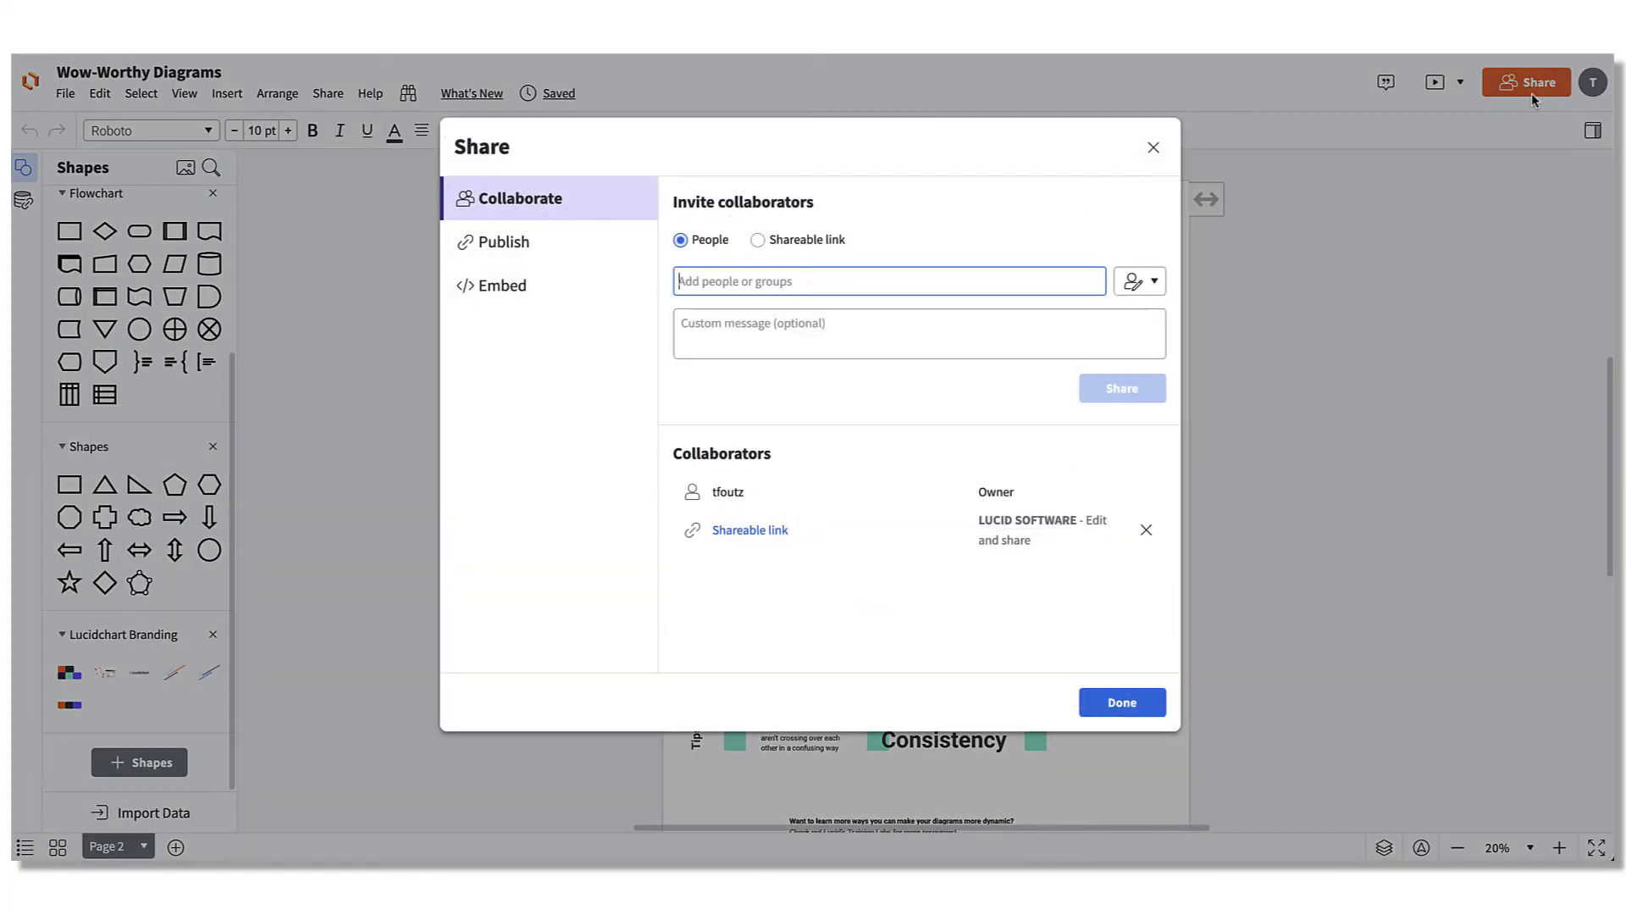
left_click(757, 240)
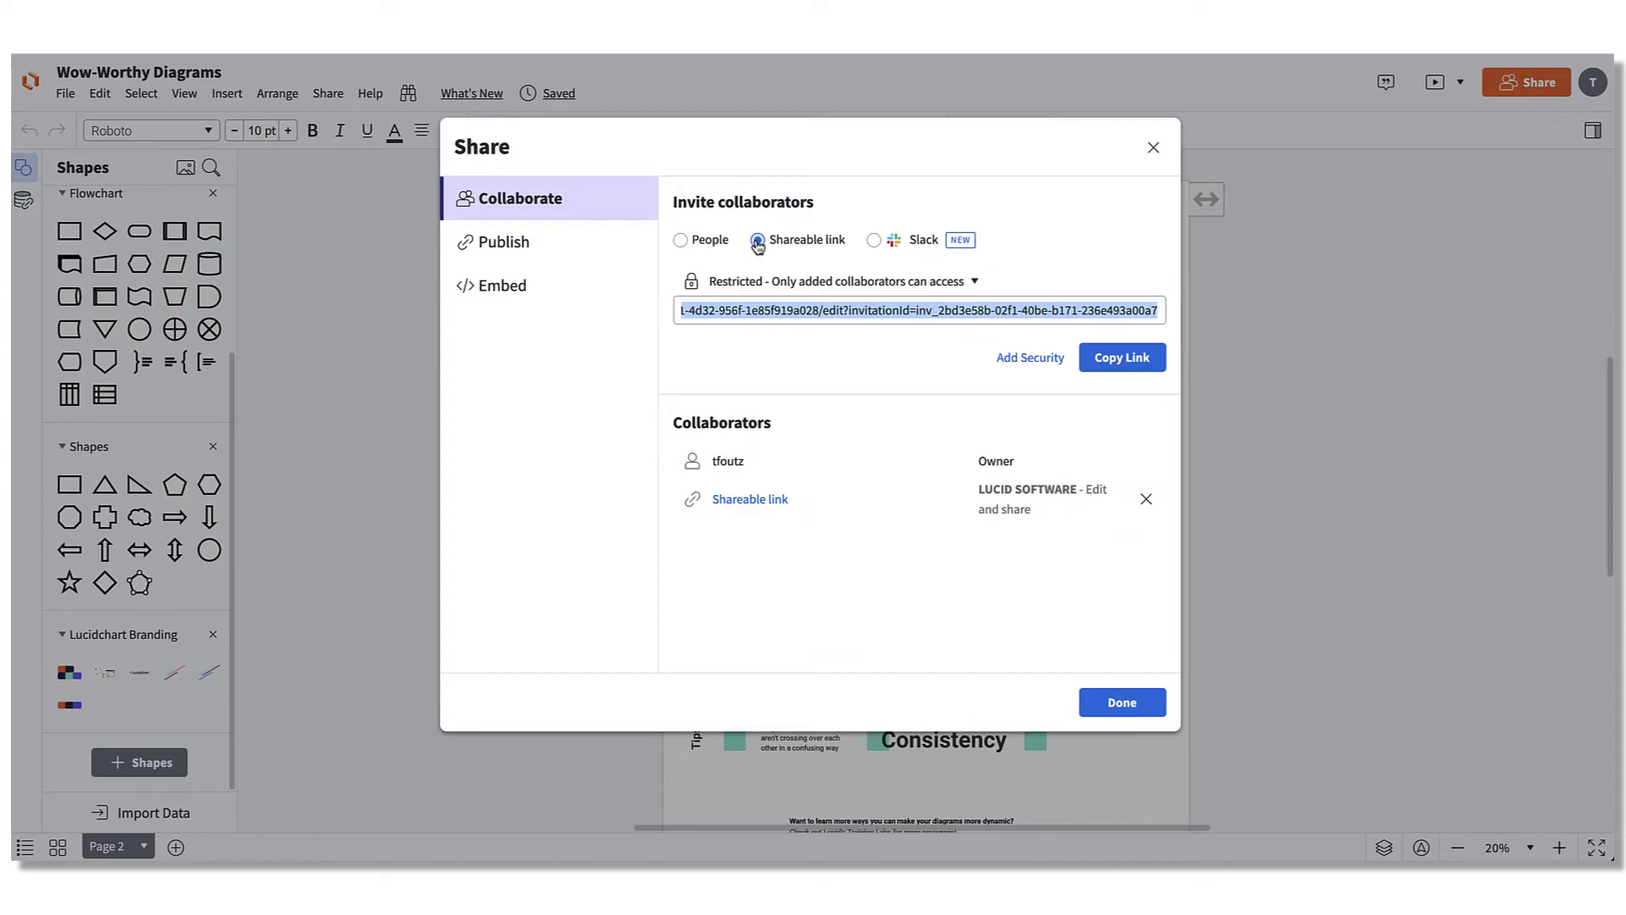
left_click(1131, 357)
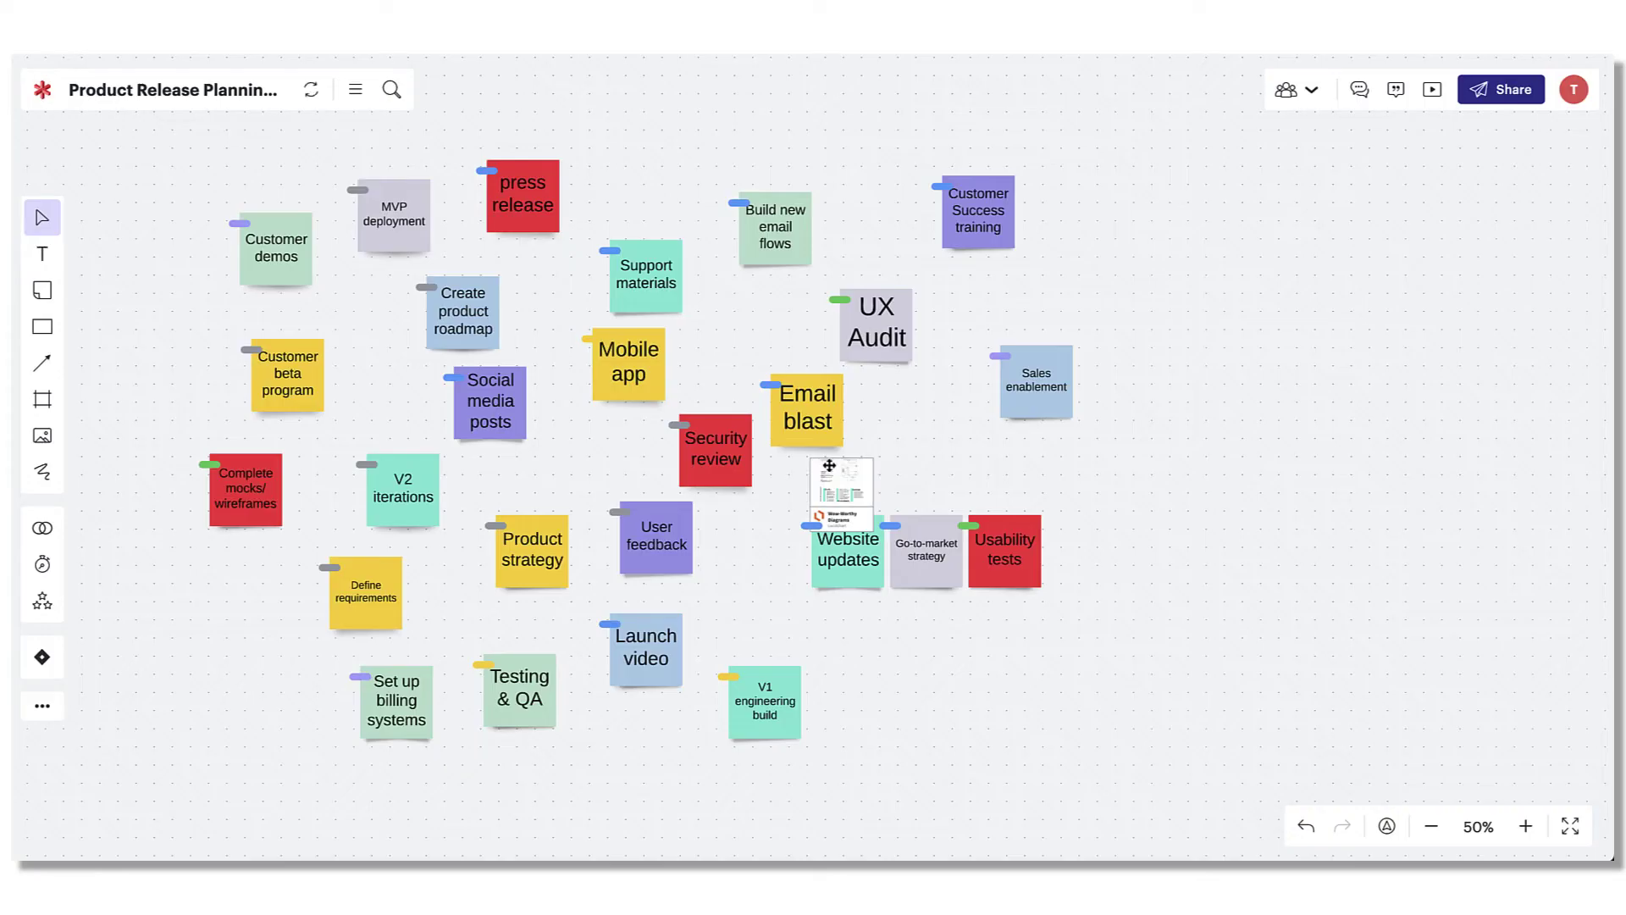
Move the pasted Wow-Worthy Diagrams card below the notes and enlarge it.
left_click_drag(836, 476, 873, 653)
left_click_drag(911, 709, 1031, 790)
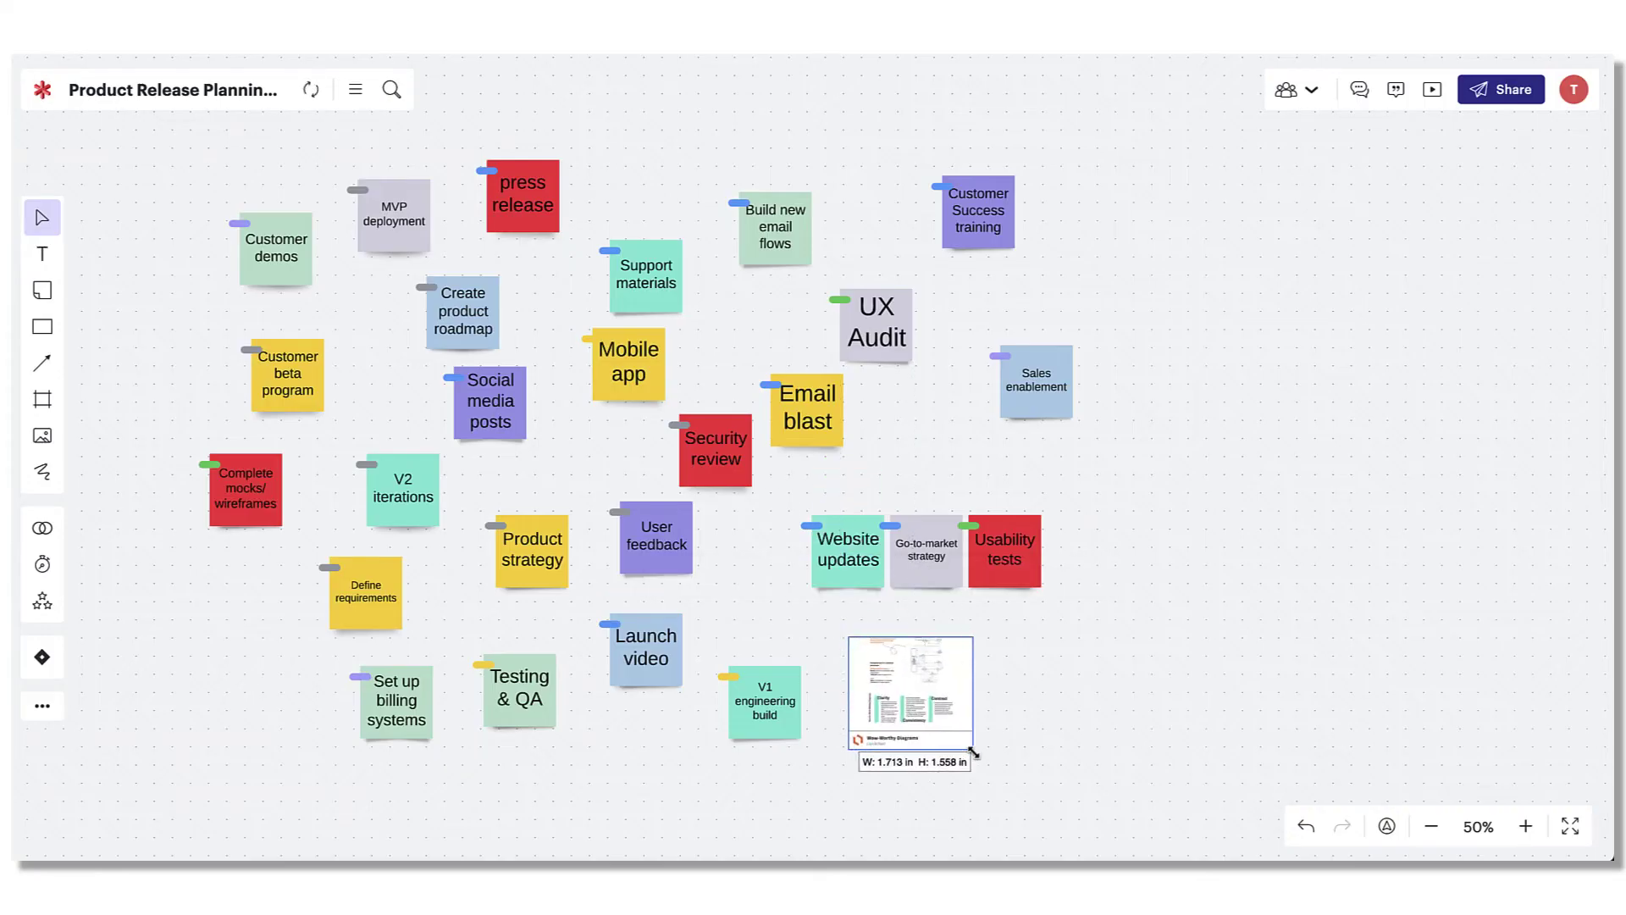
scroll(1031, 790, "down", 1)
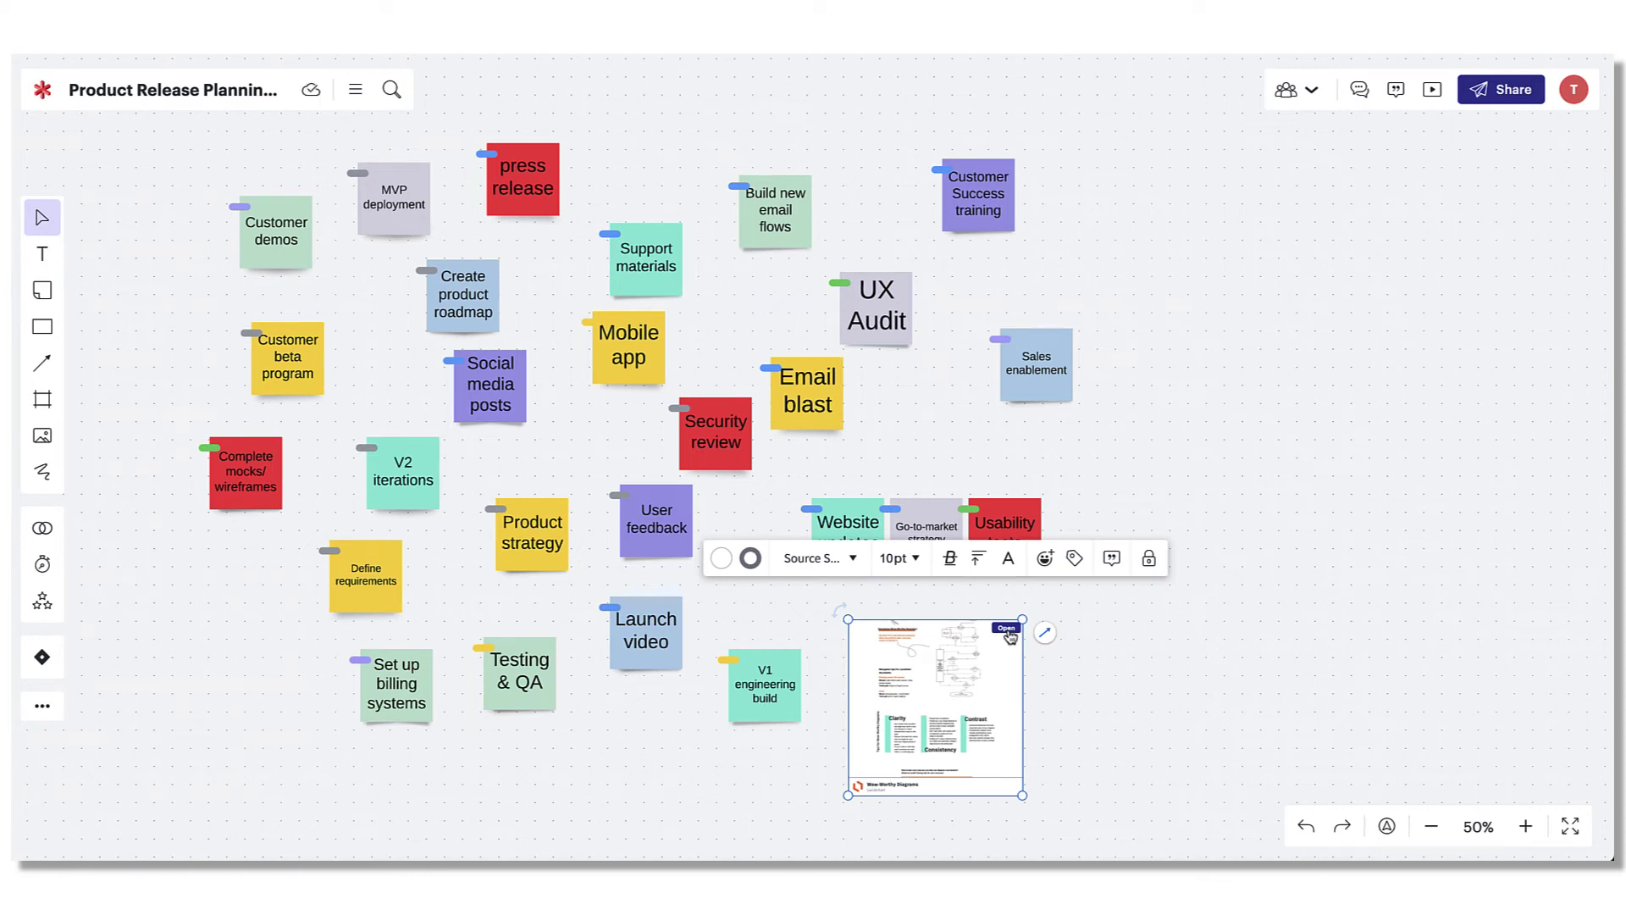
Paste the swim-lanes video link, place it right of the card, enlarge it and play it.
key("ctrl+v")
left_click_drag(1267, 734, 1241, 711)
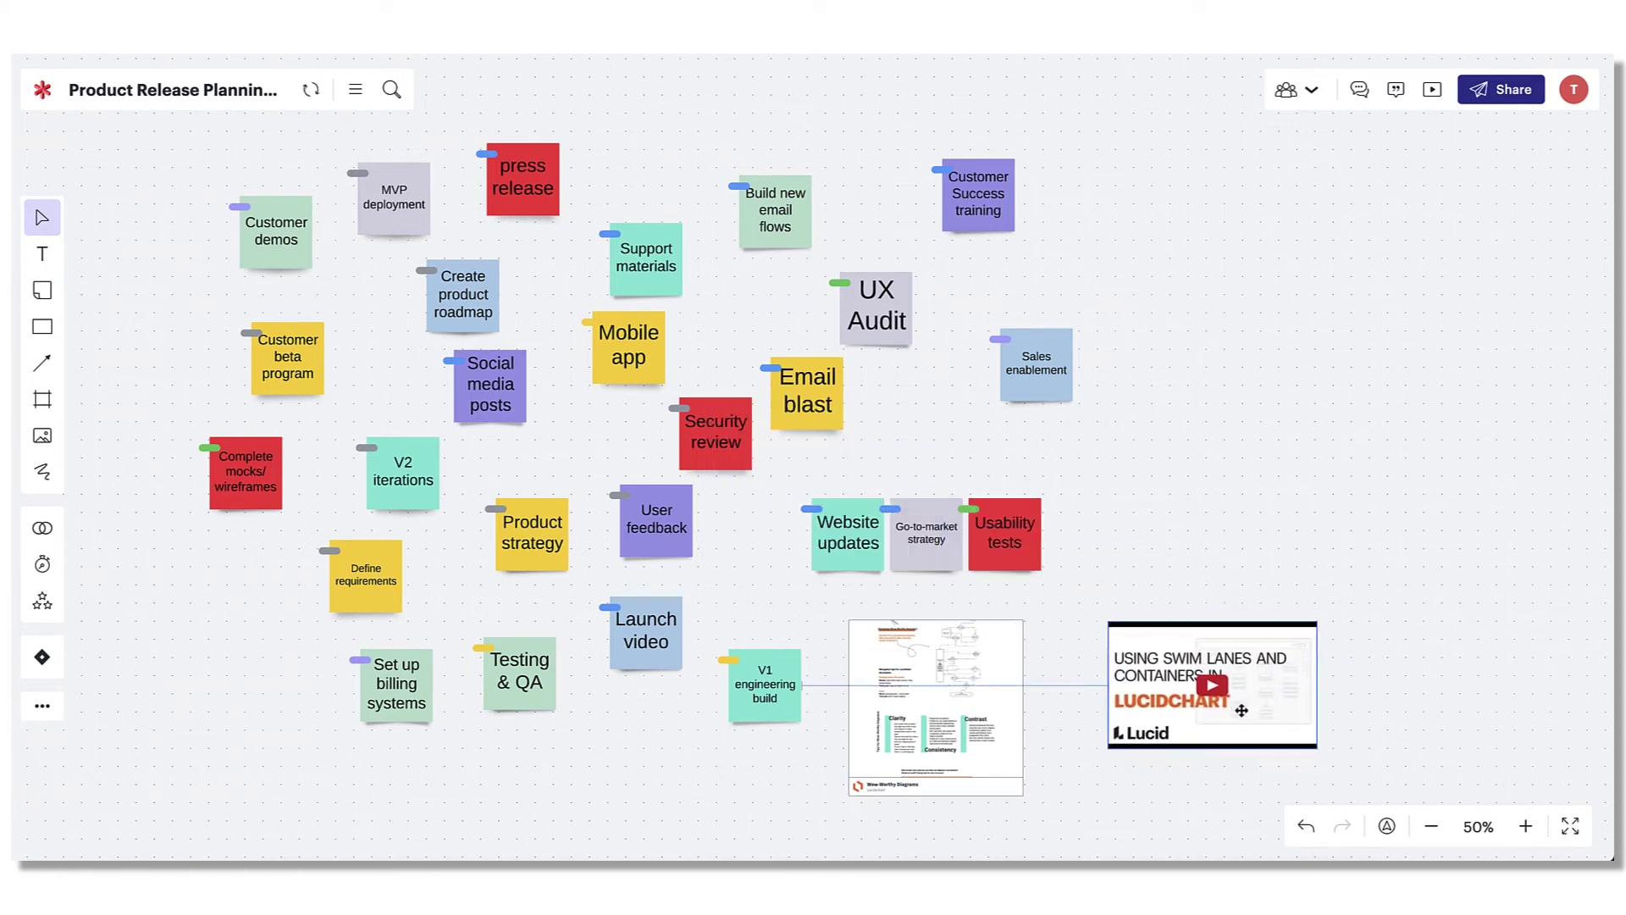
left_click_drag(1316, 624, 1389, 563)
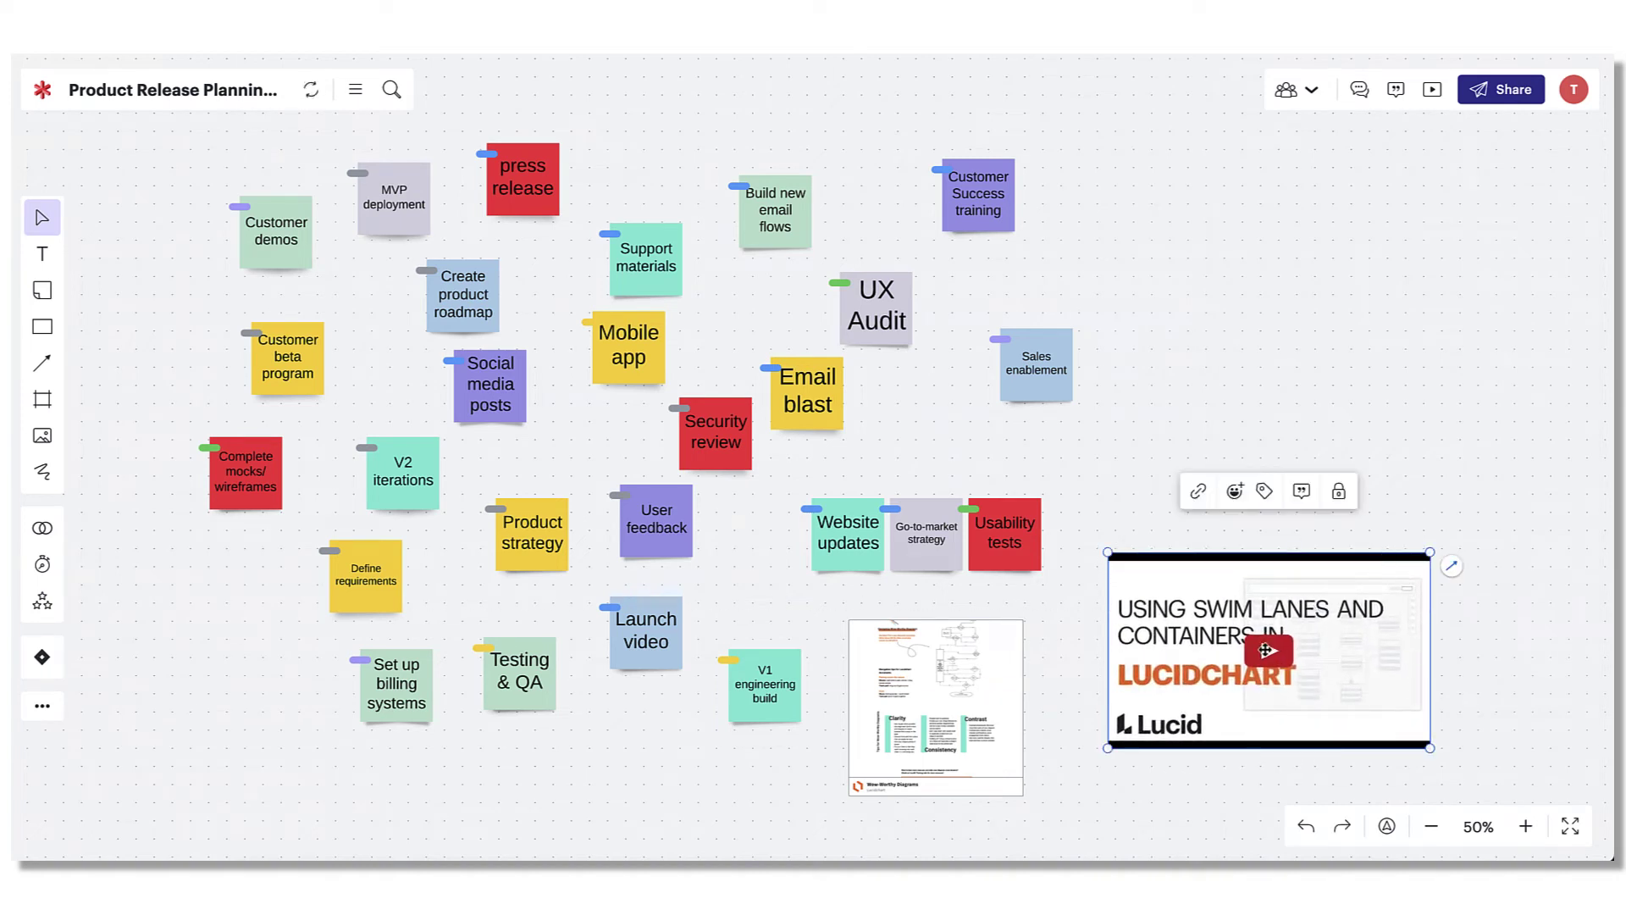
left_click(1267, 650)
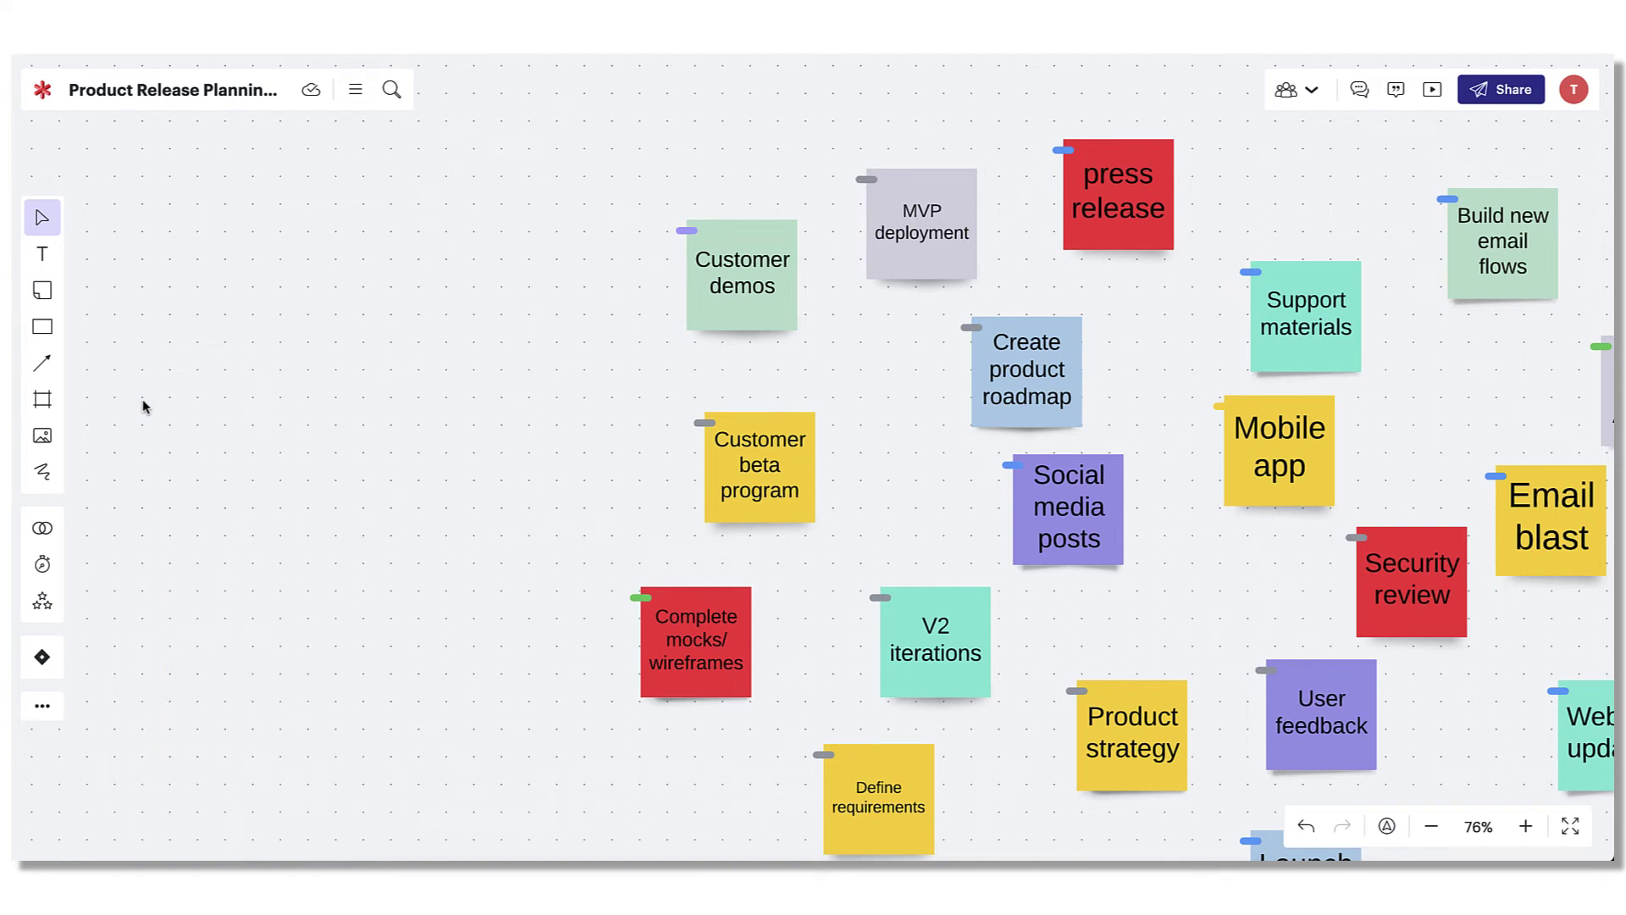
Place a sticky note filled teal, sampled from an existing note, then add a second teal note.
key("s")
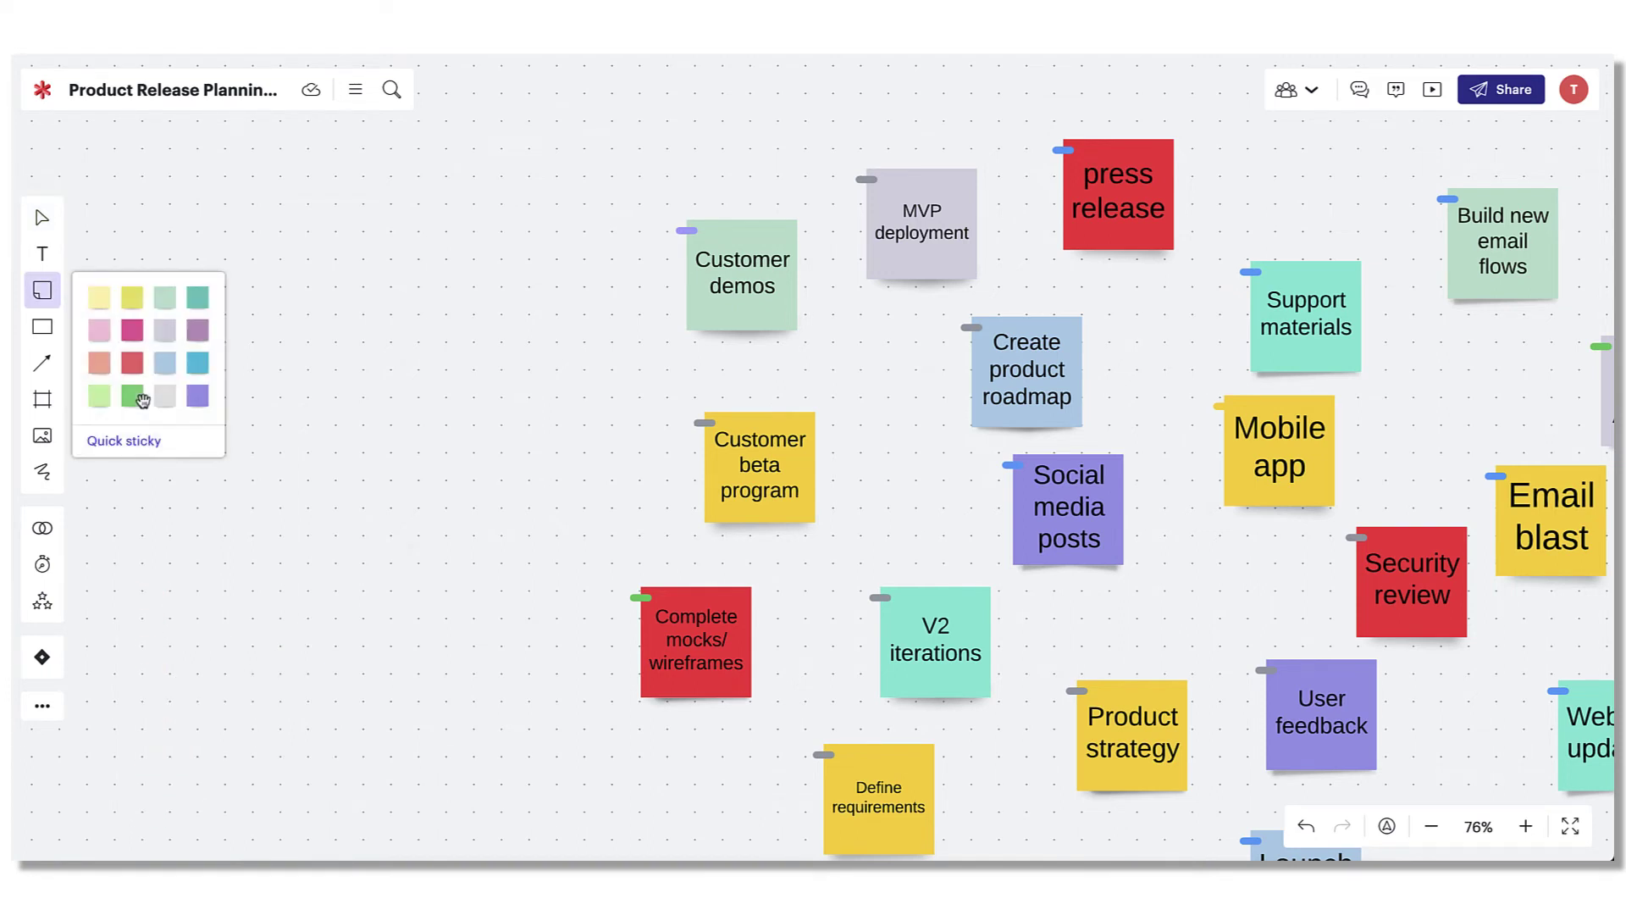
left_click(167, 522)
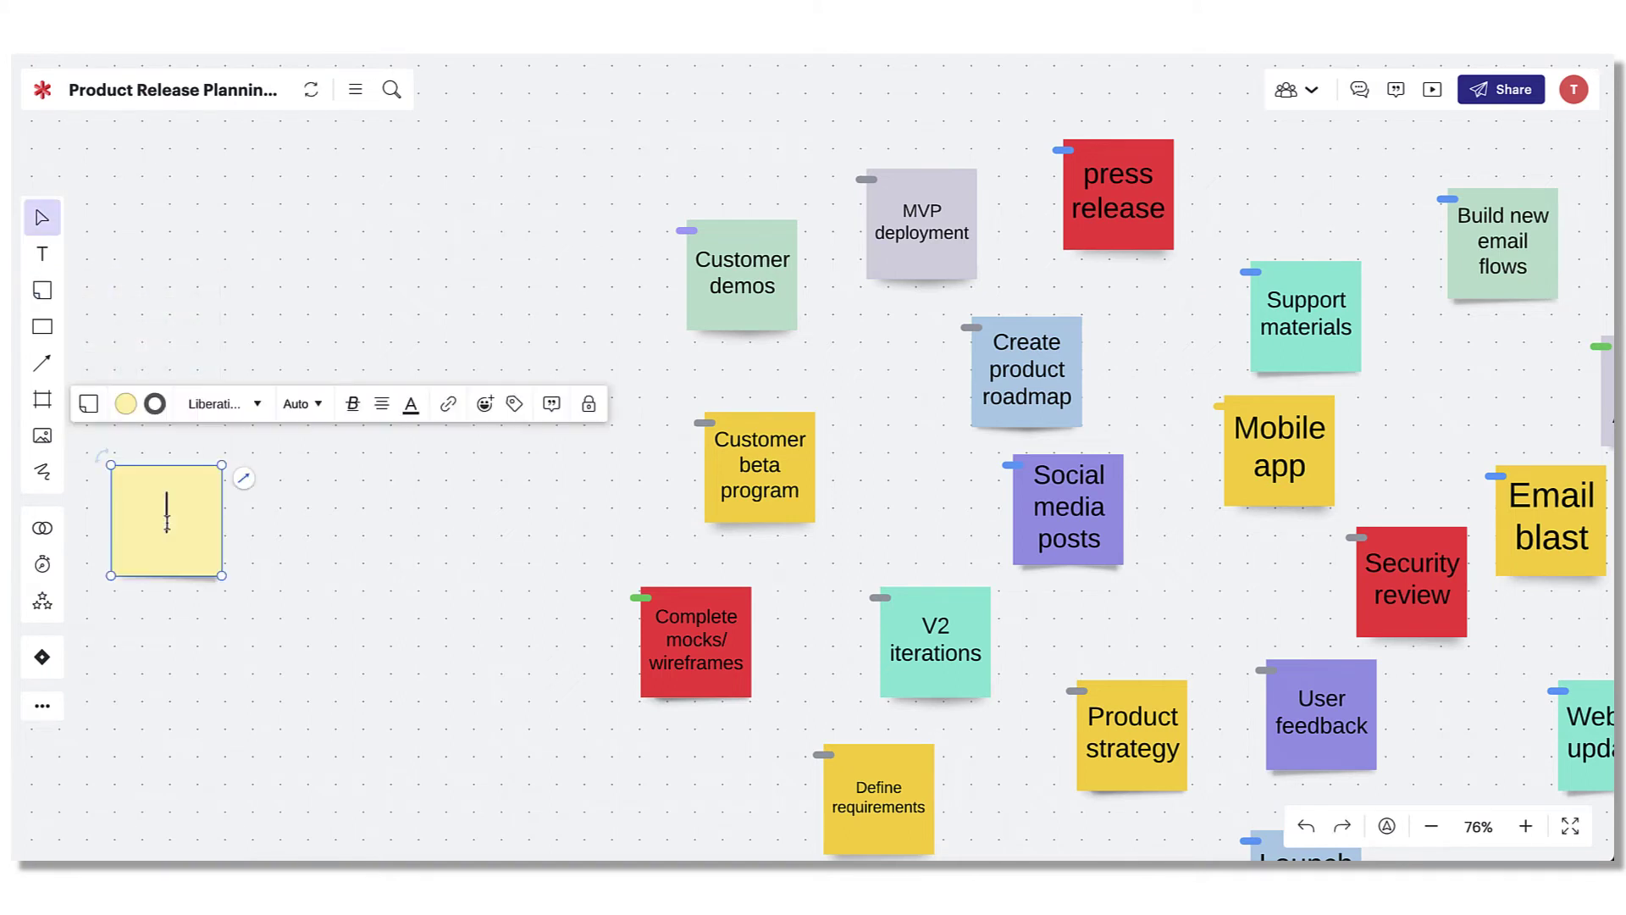
left_click(126, 406)
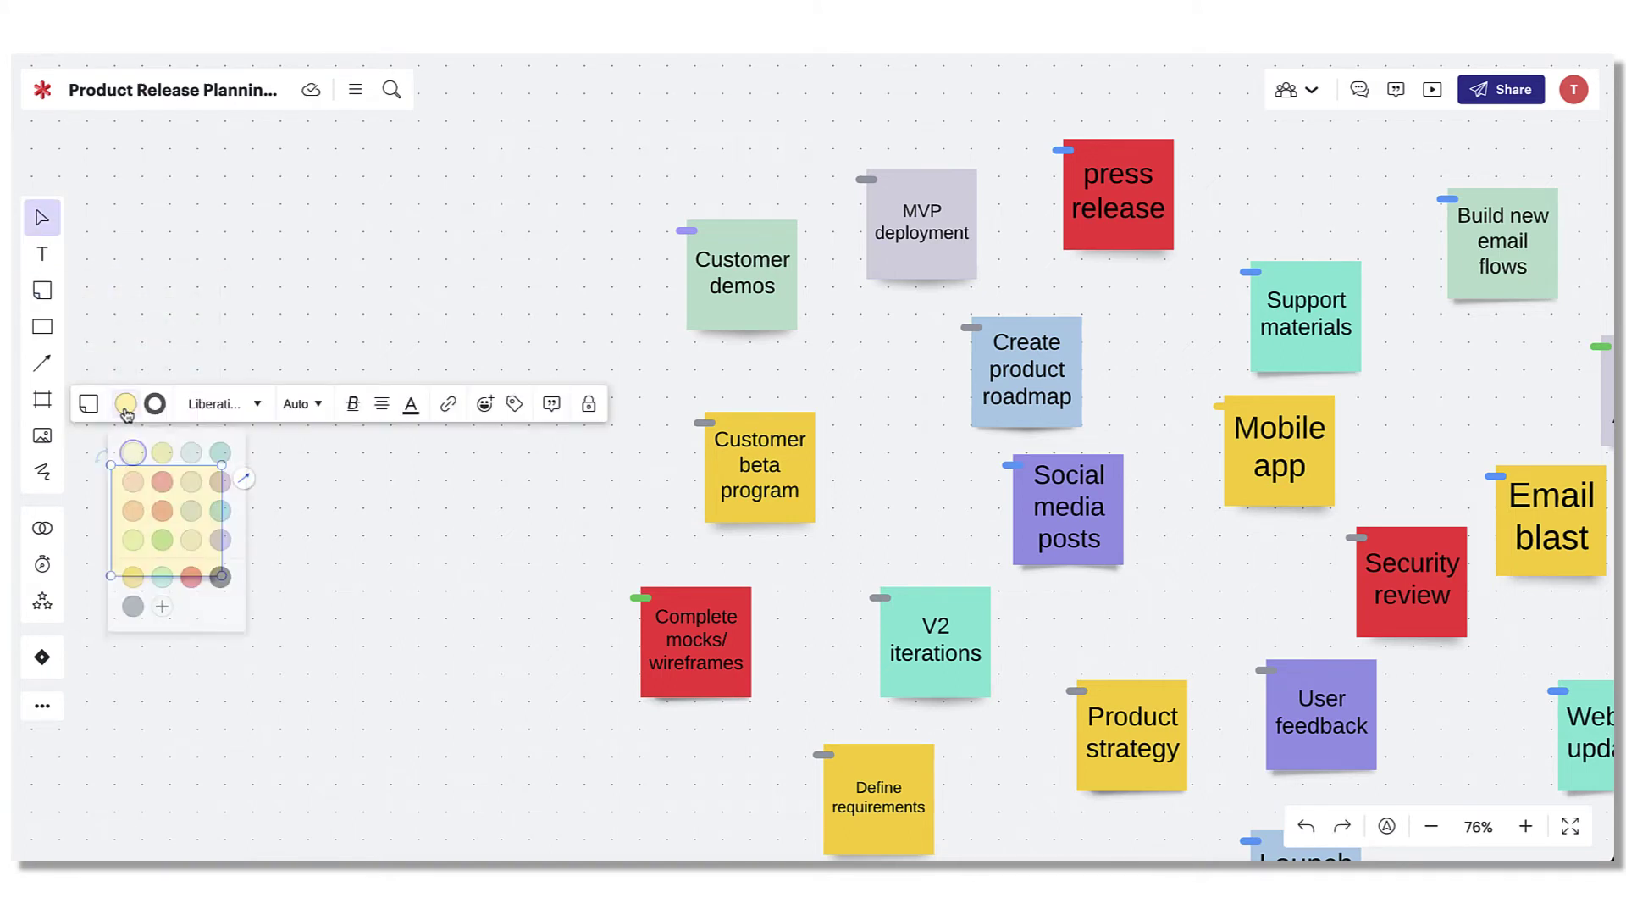
left_click(162, 611)
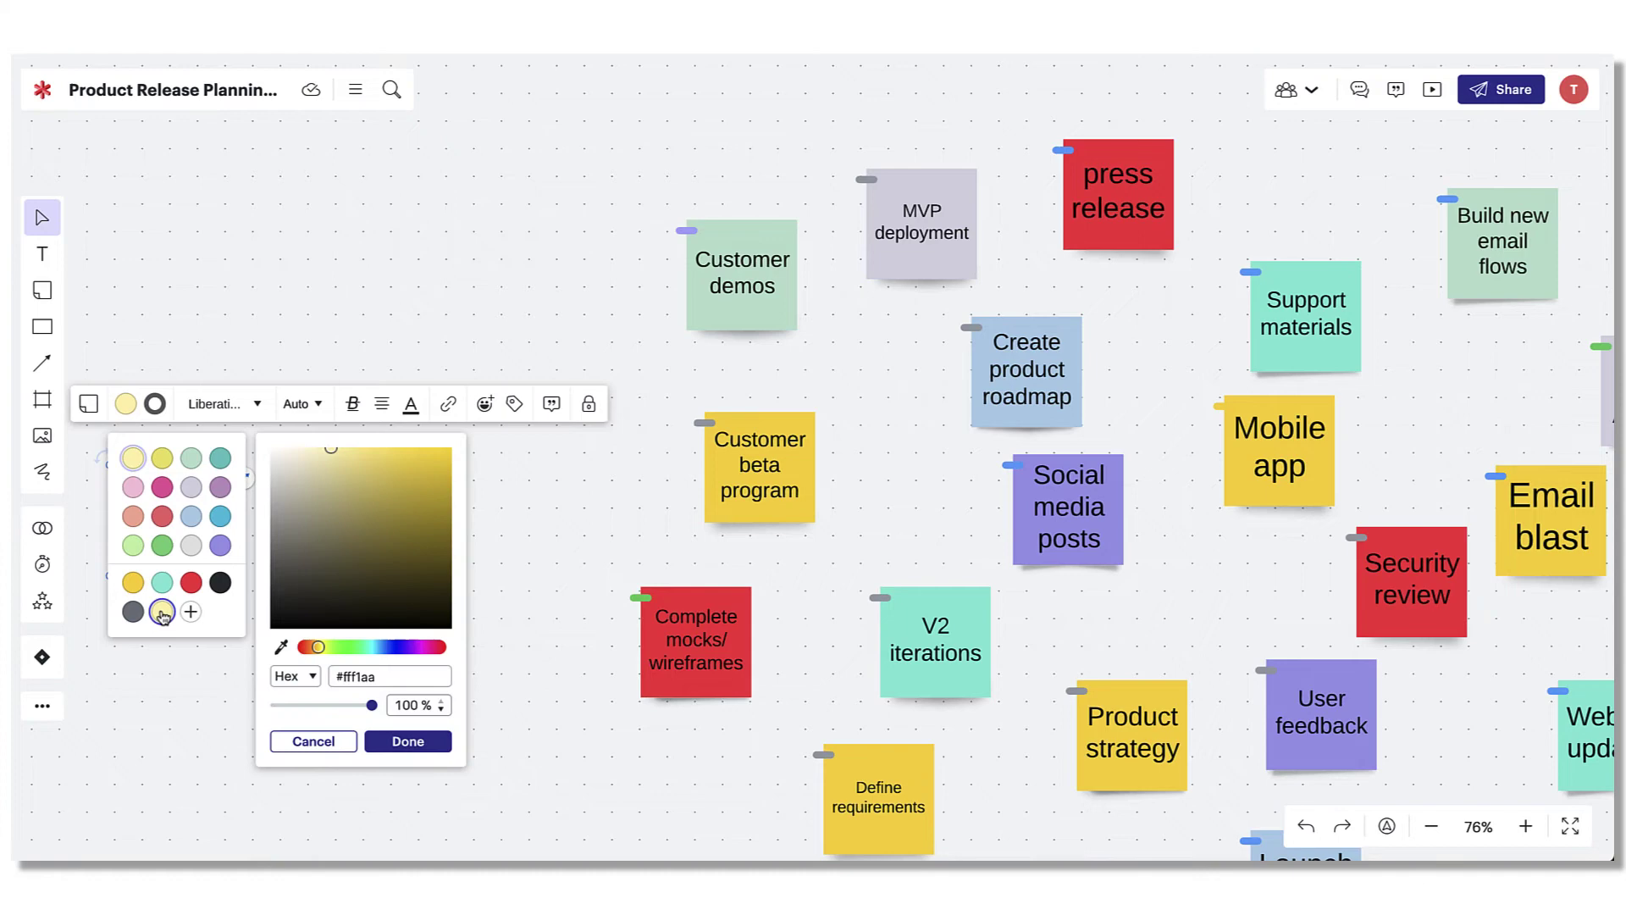
double_click(408, 676)
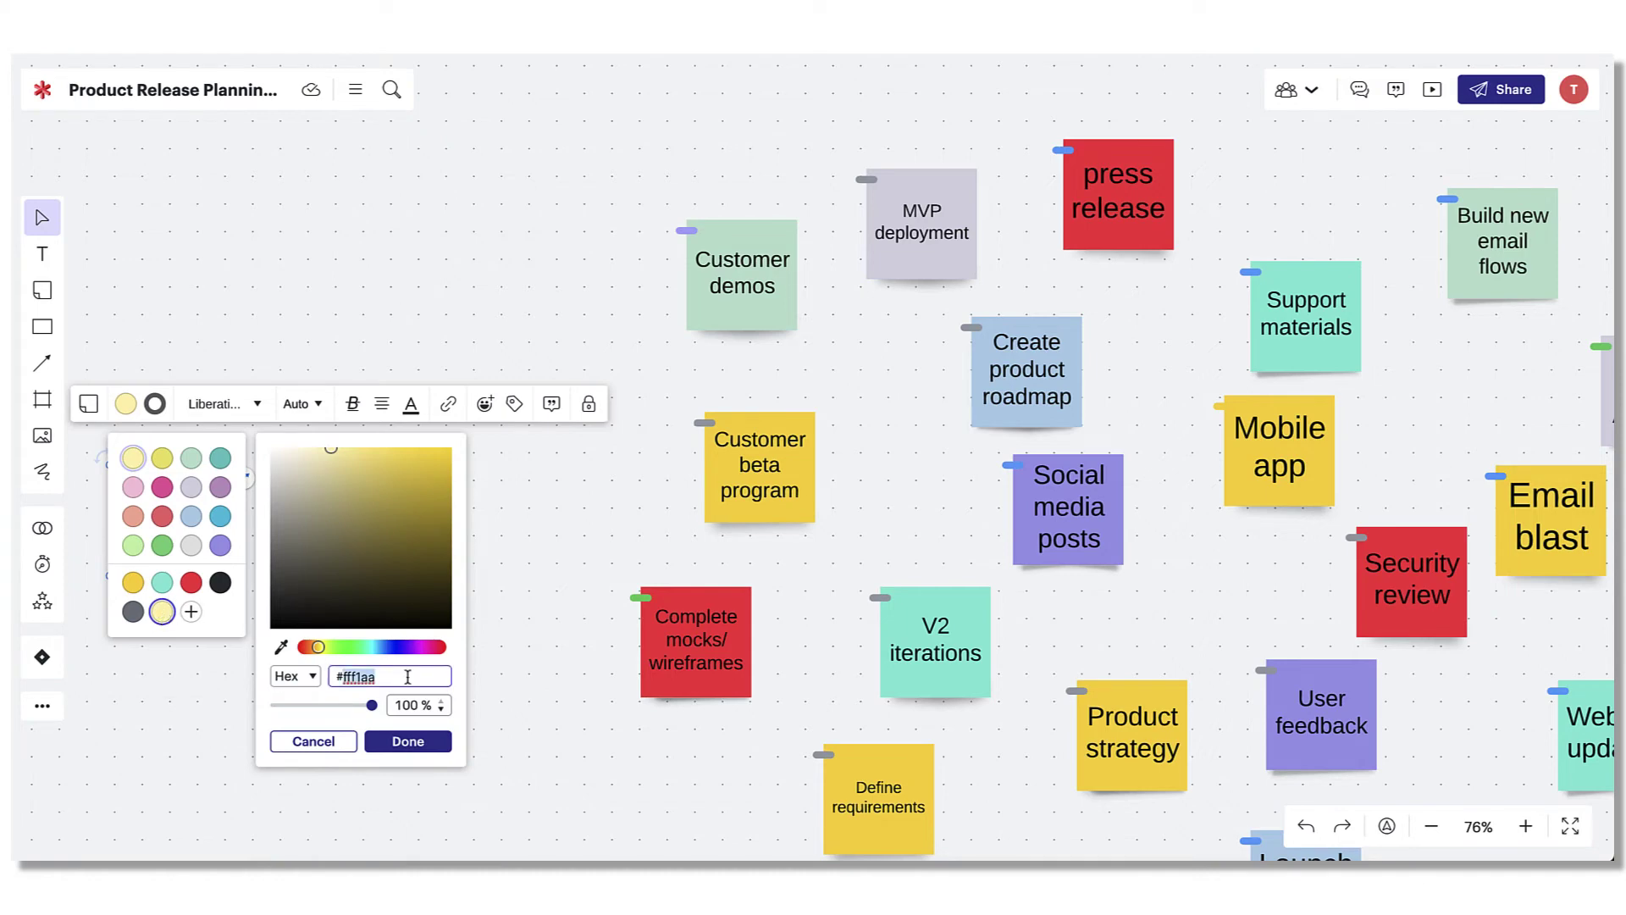
type("635dff")
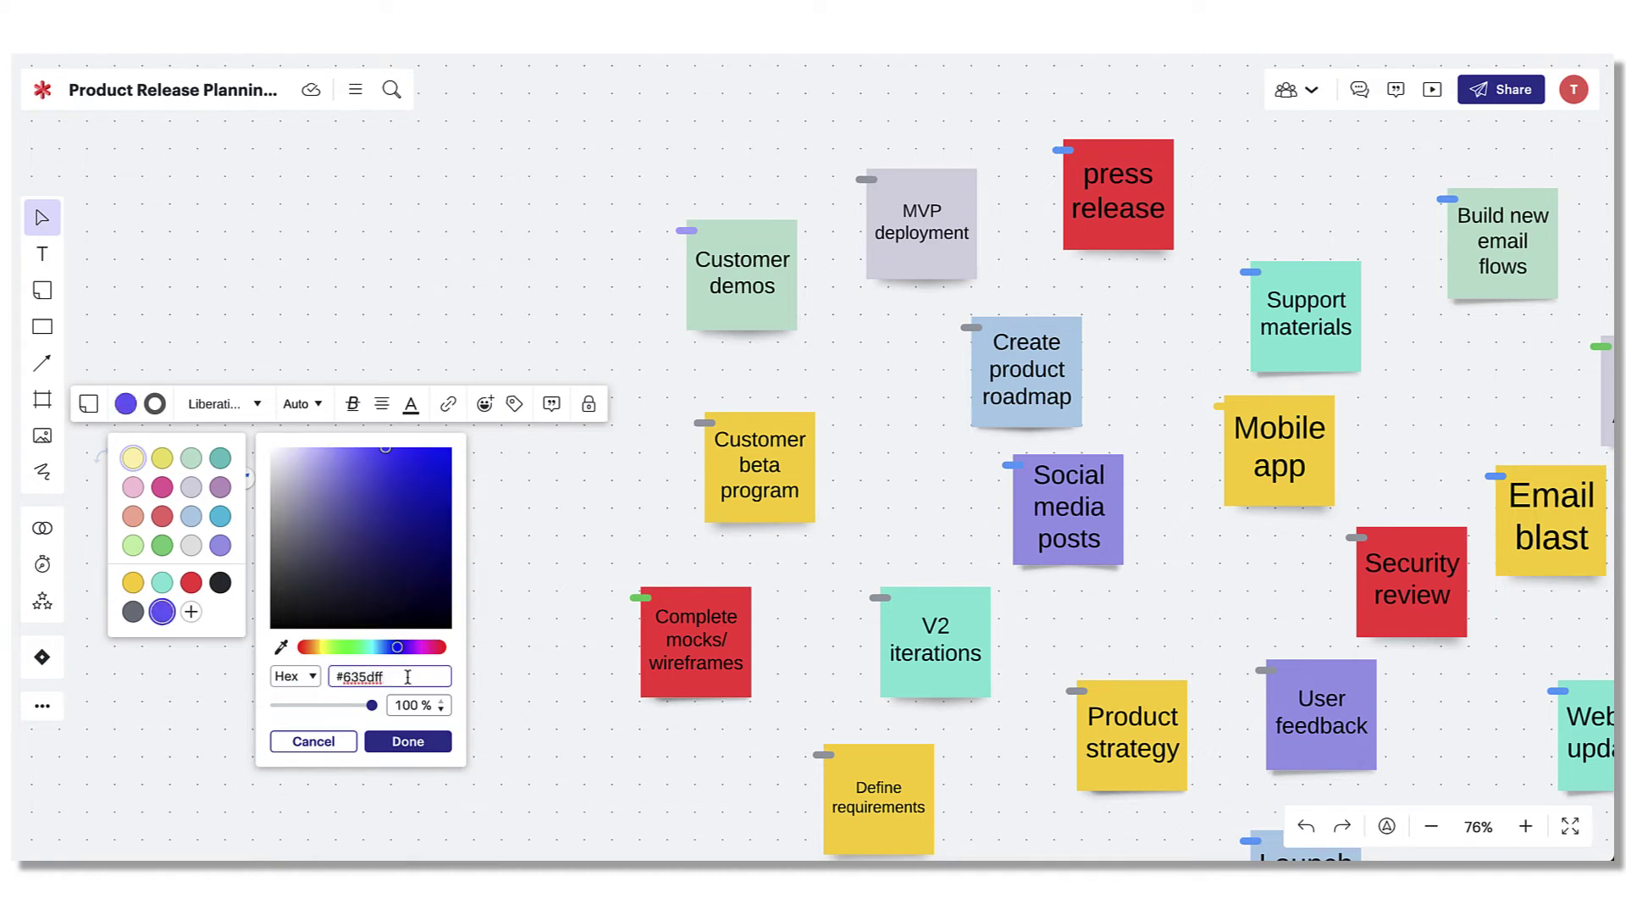
left_click(281, 646)
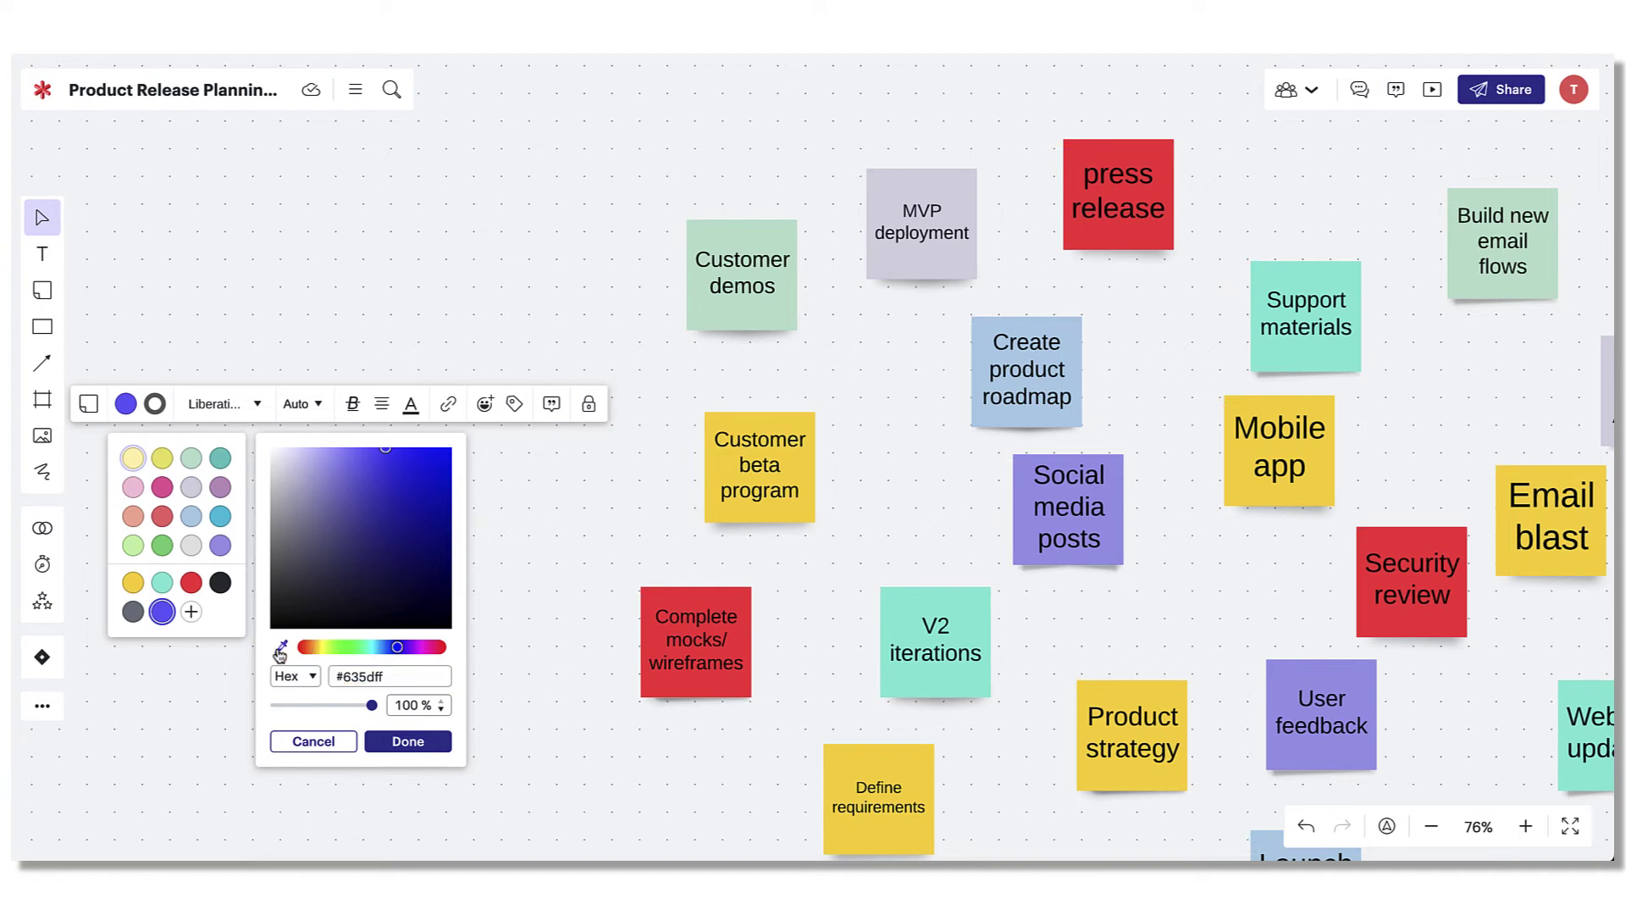
left_click(955, 593)
left_click(392, 592)
double_click(392, 592)
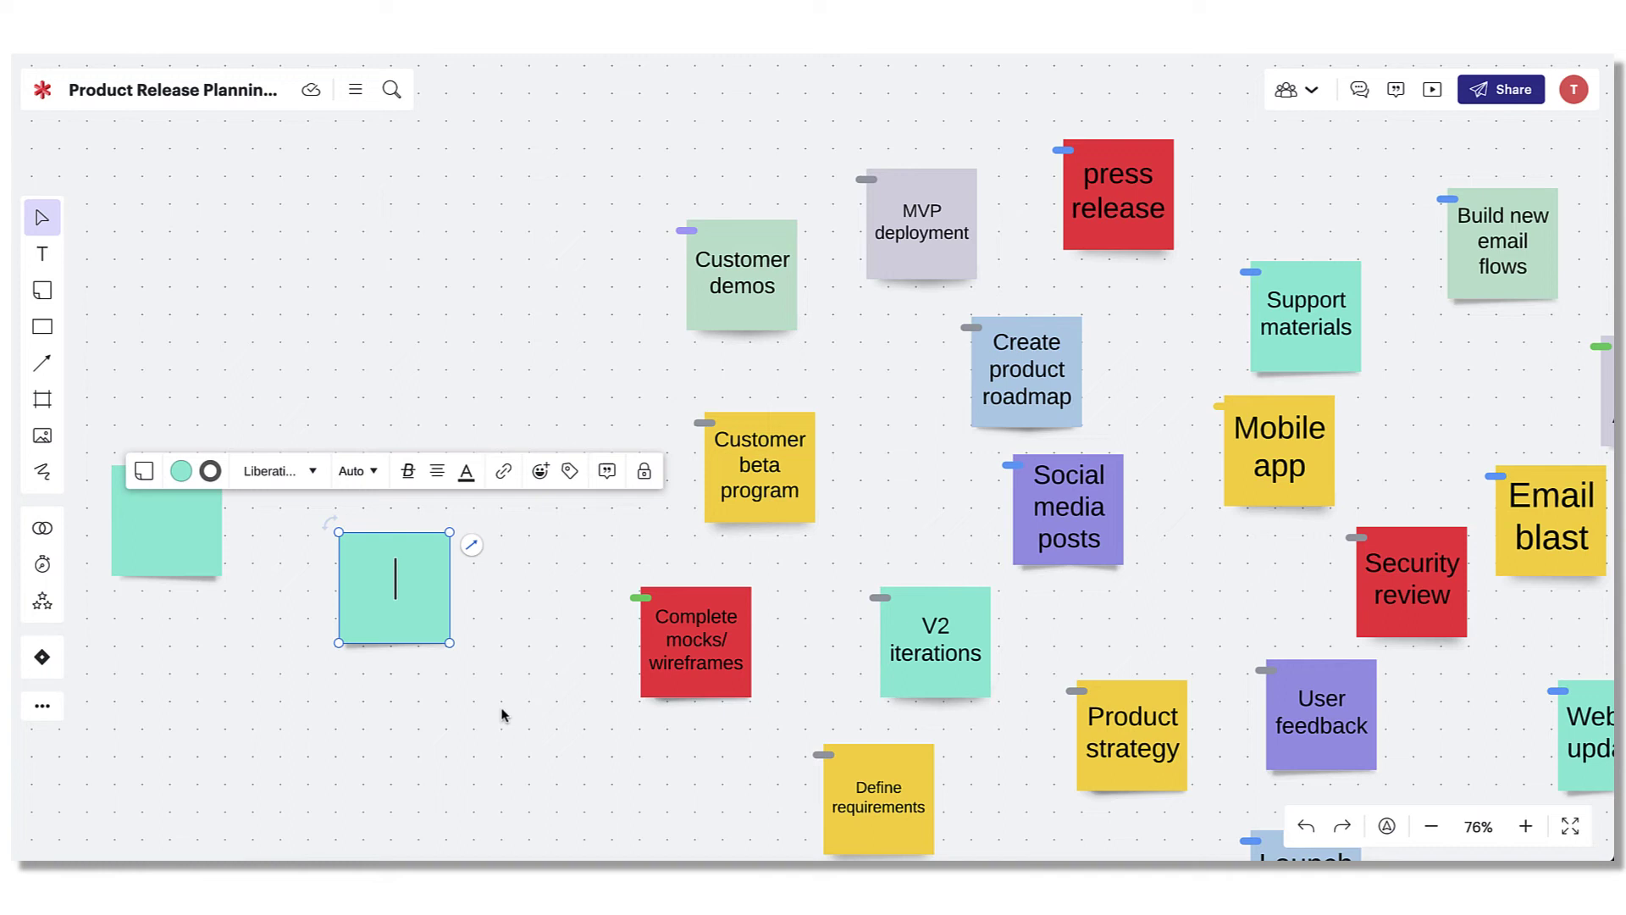
Add the text 'WOW! That's amazing!' above the teal notes.
left_click(352, 257)
key("t")
left_click_drag(304, 262, 550, 334)
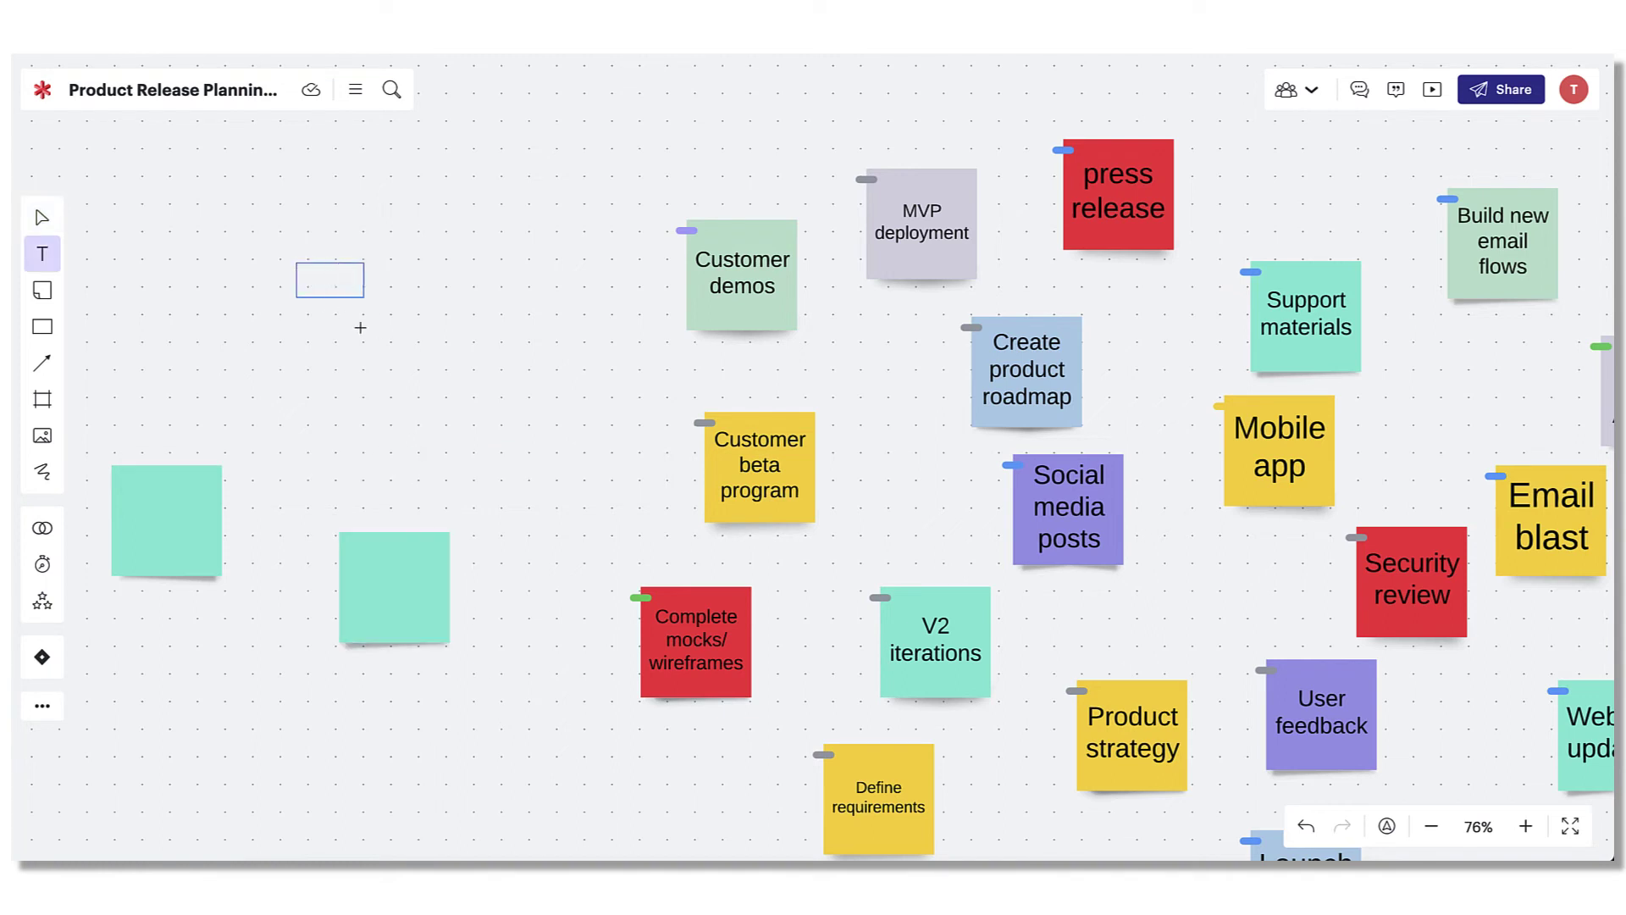
type("WOW!")
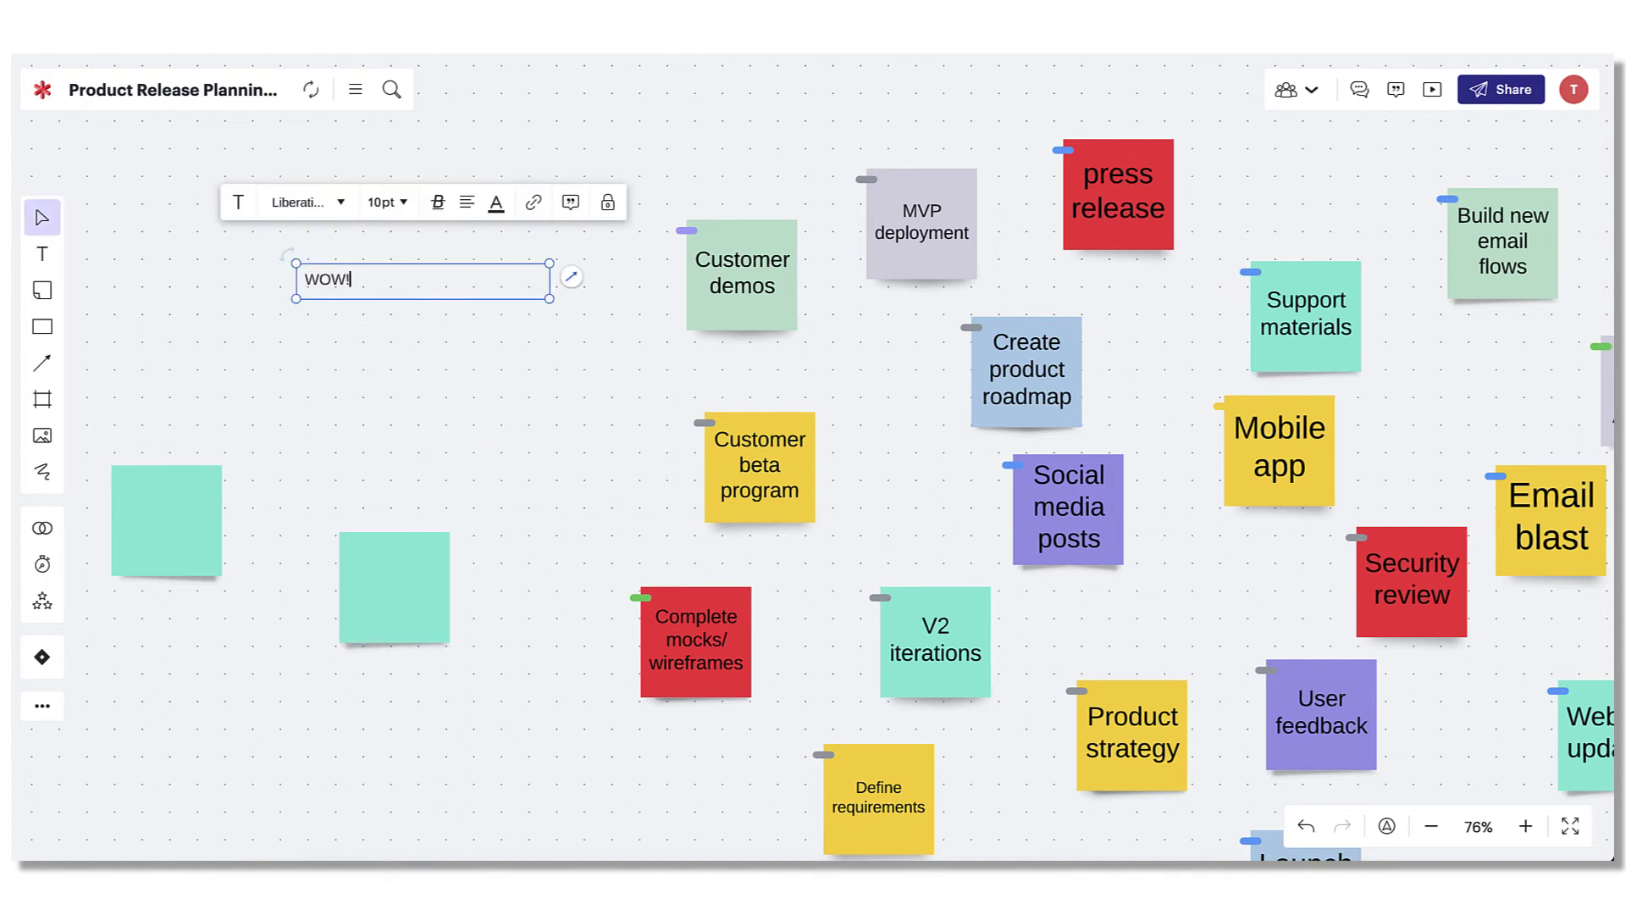
type(" That's amazing!")
left_click(562, 406)
key("ctrl+slash")
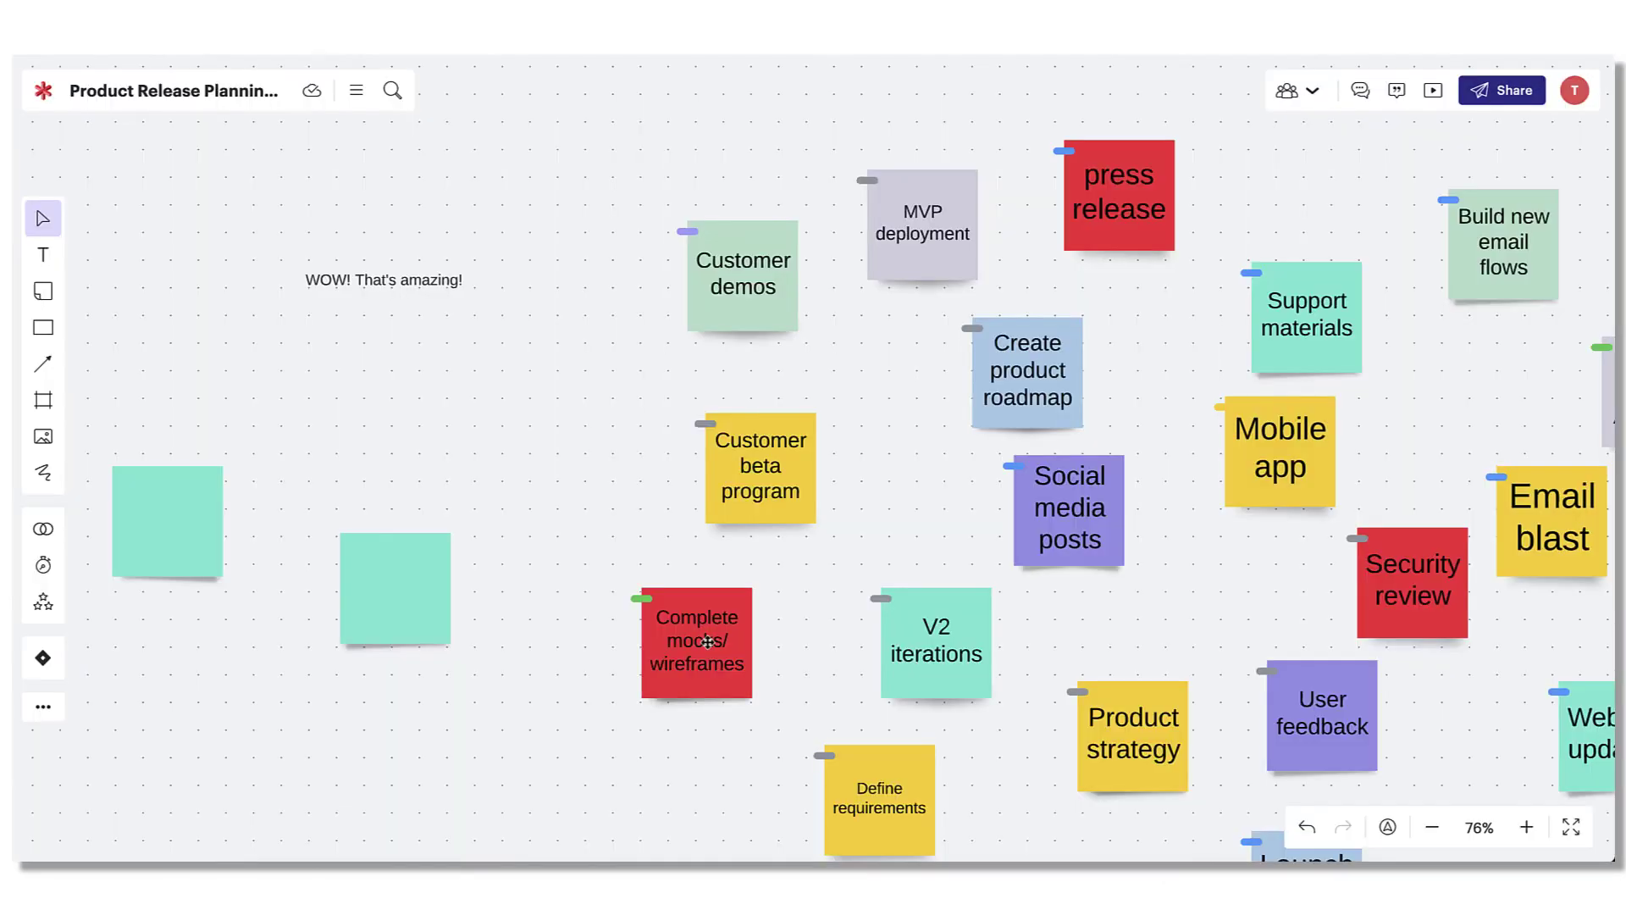
Duplicate the red Complete mocks/wireframes note and both teal notes by Alt-dragging.
mouse_move(719, 630)
left_mouse_down()
mouse_move(655, 730)
mouse_move(564, 728)
left_mouse_up()
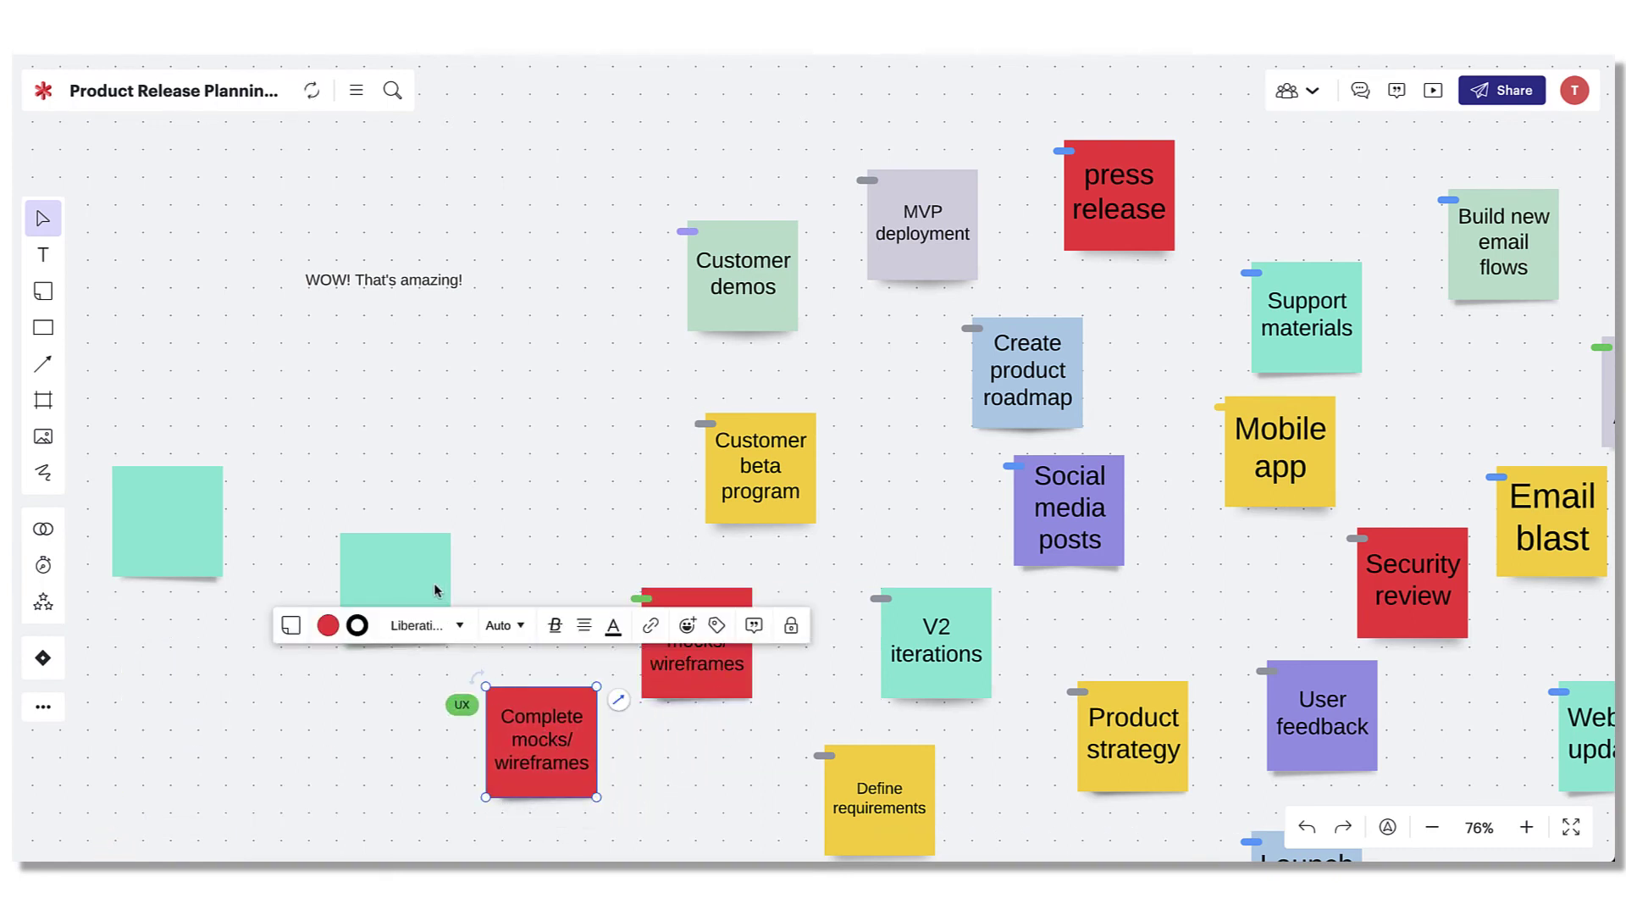
left_click_drag(519, 551, 138, 515)
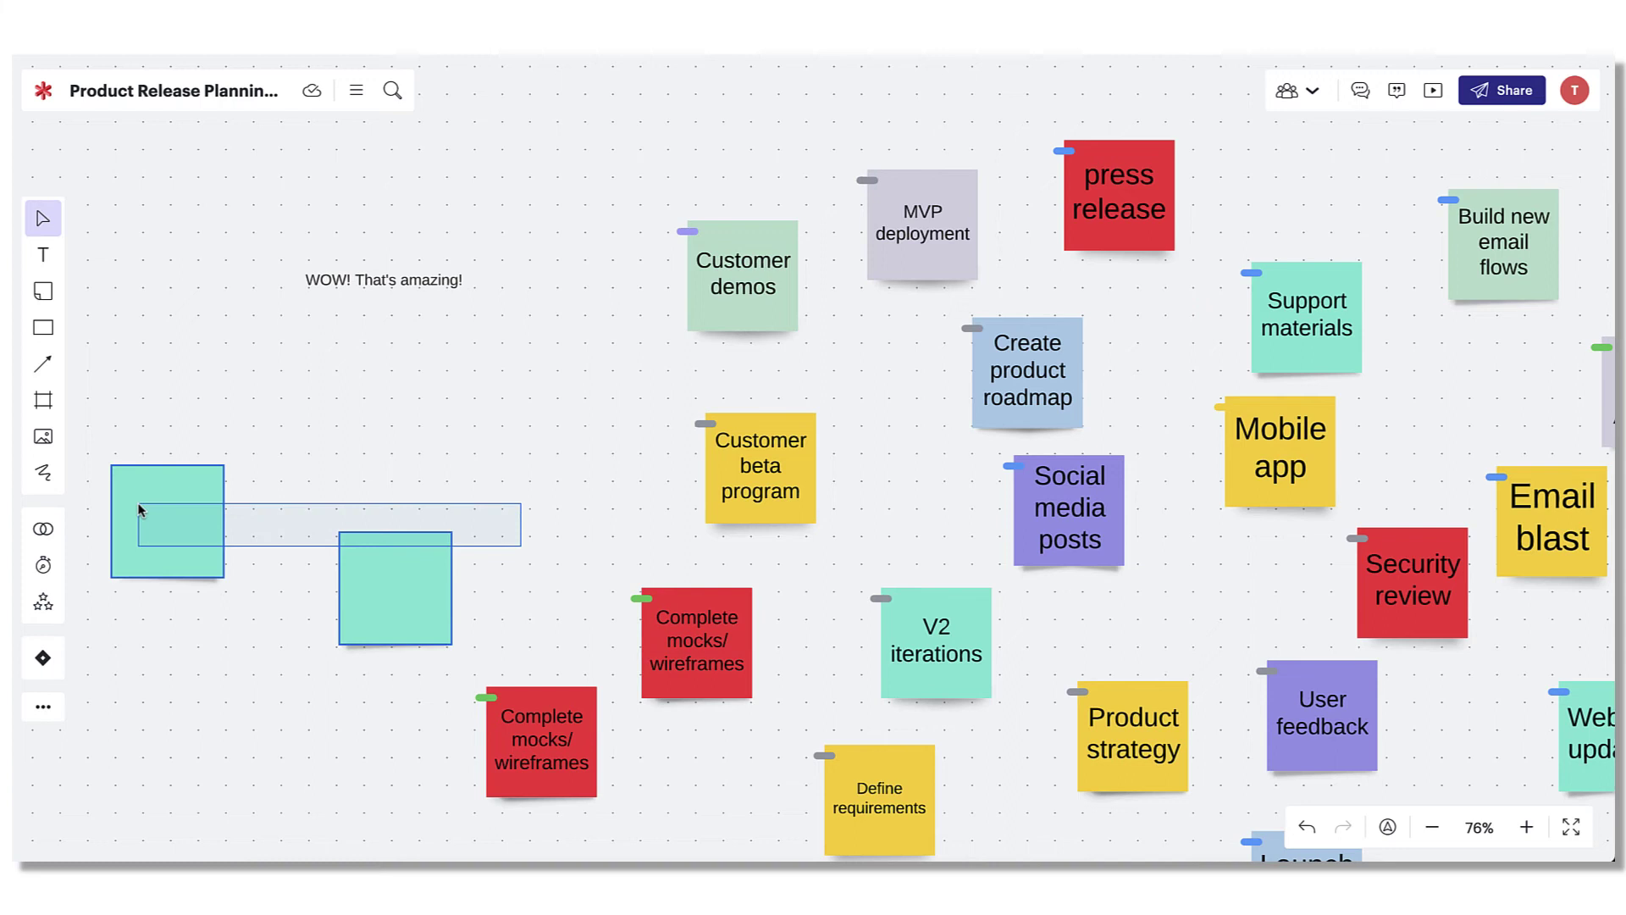
left_click_drag(386, 574, 558, 434)
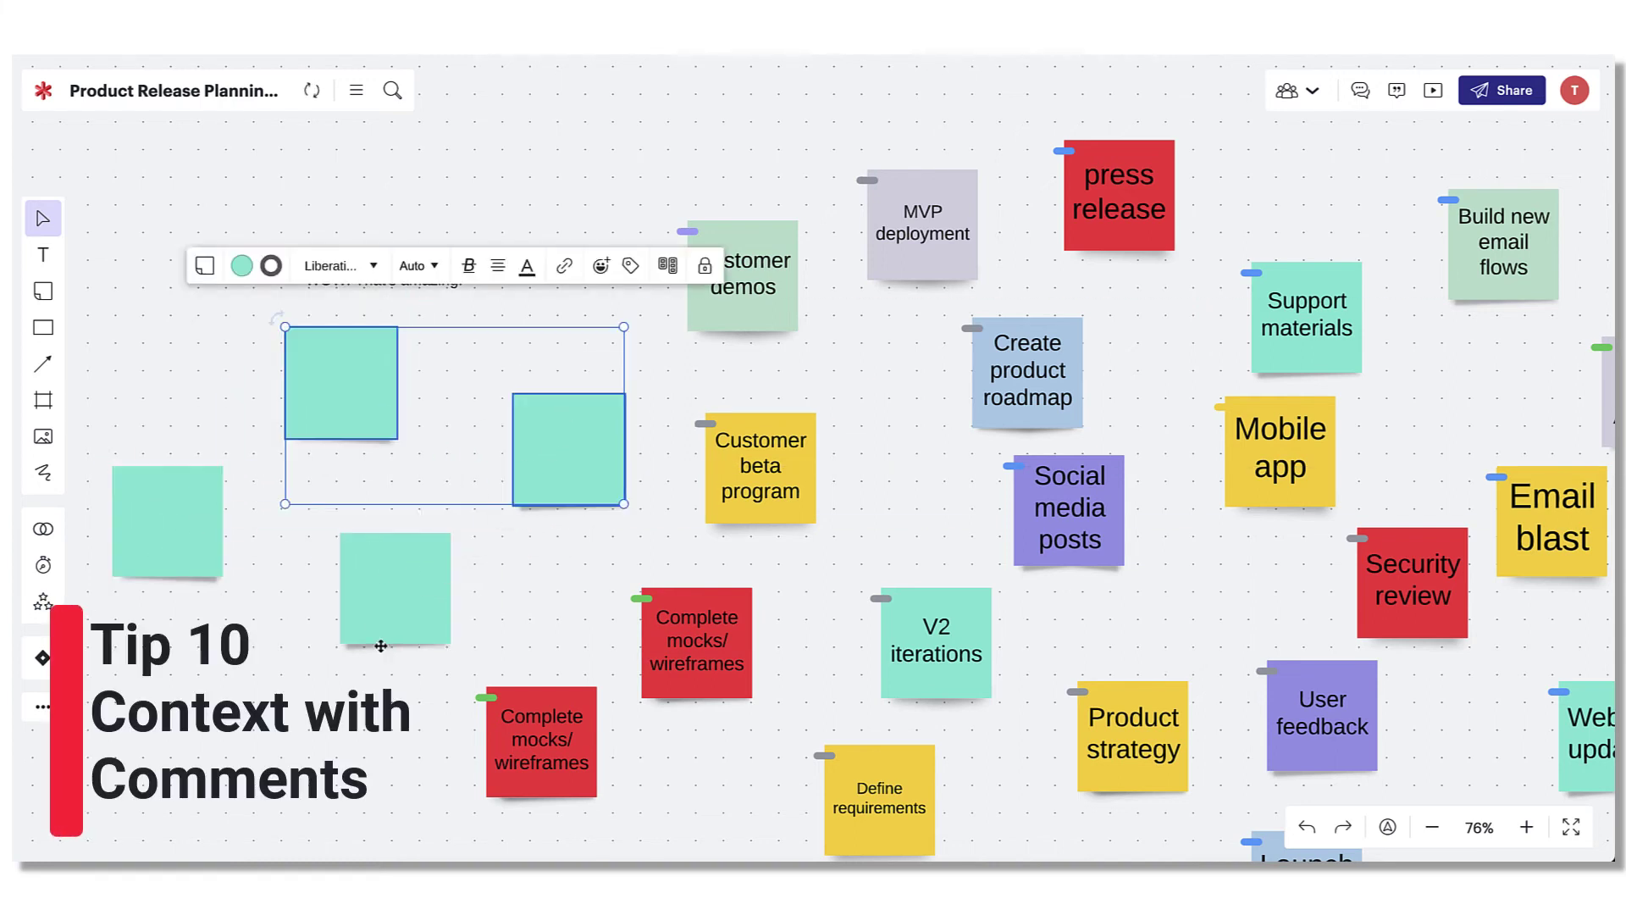
Remove the teal note copies and the duplicate red note, keeping the original.
key("Delete")
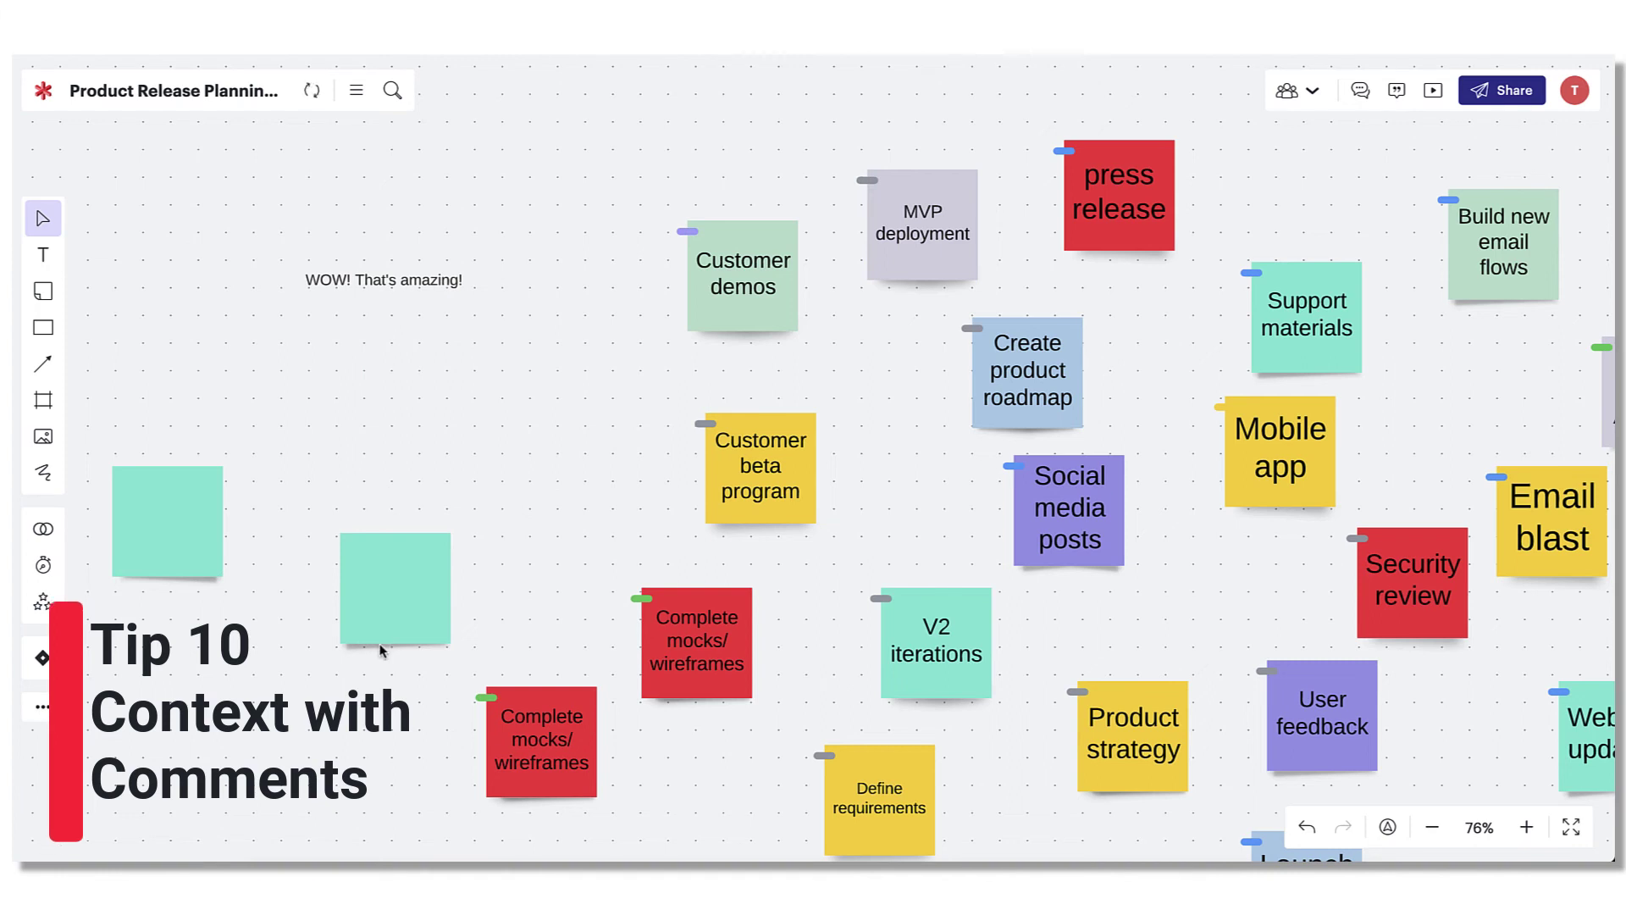
left_click(522, 734)
key("Delete")
key("ctrl+z")
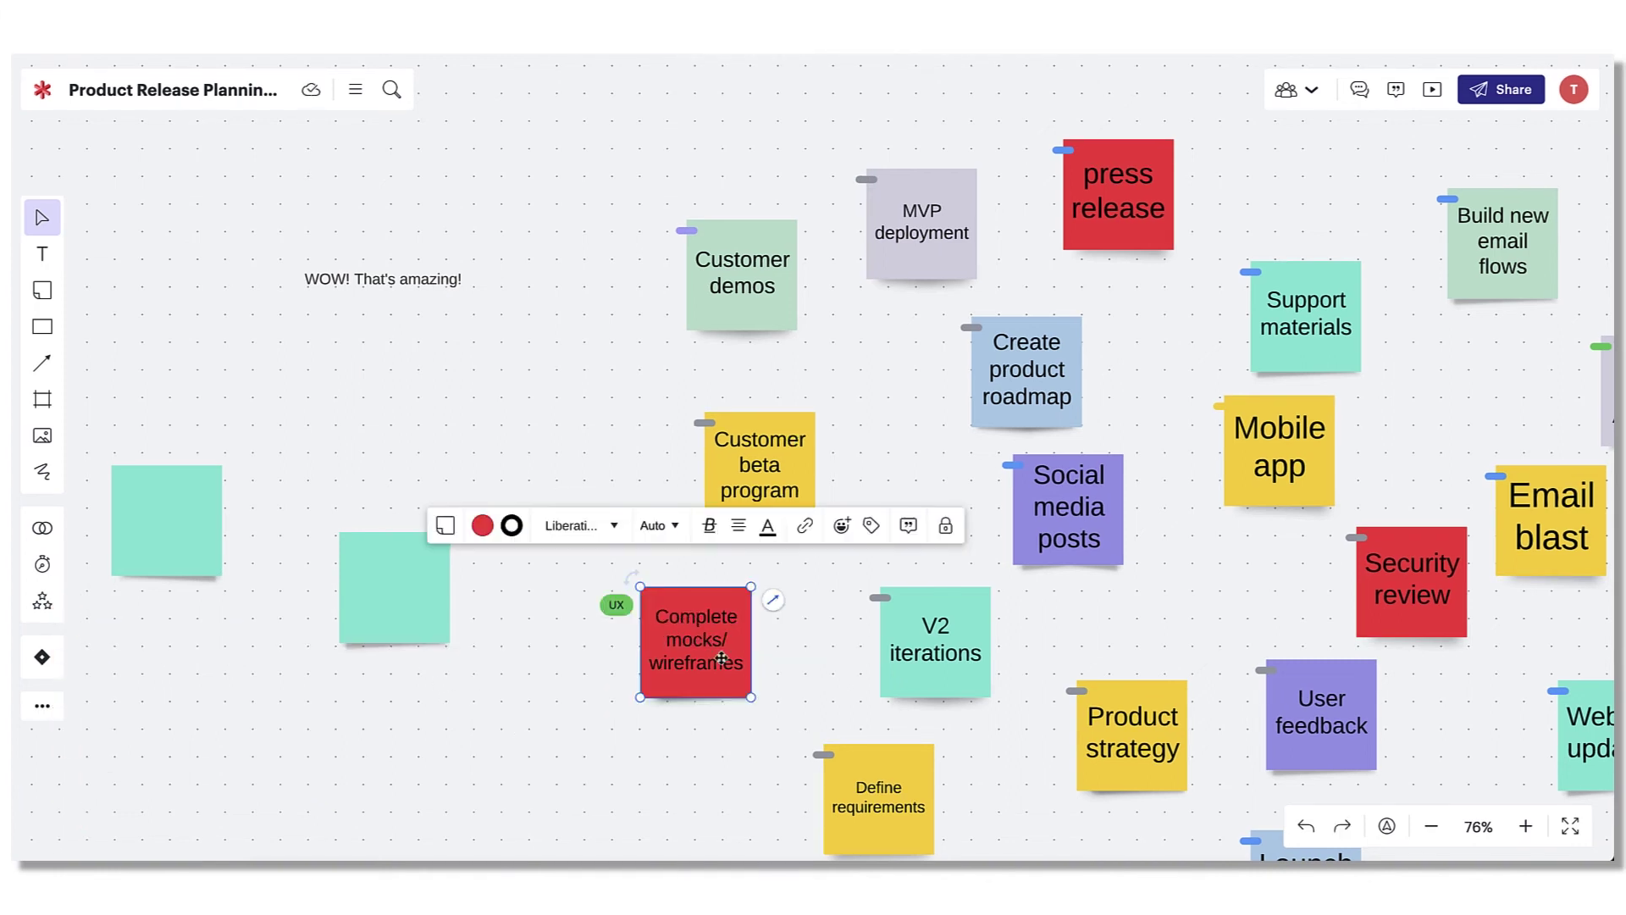
left_click(908, 532)
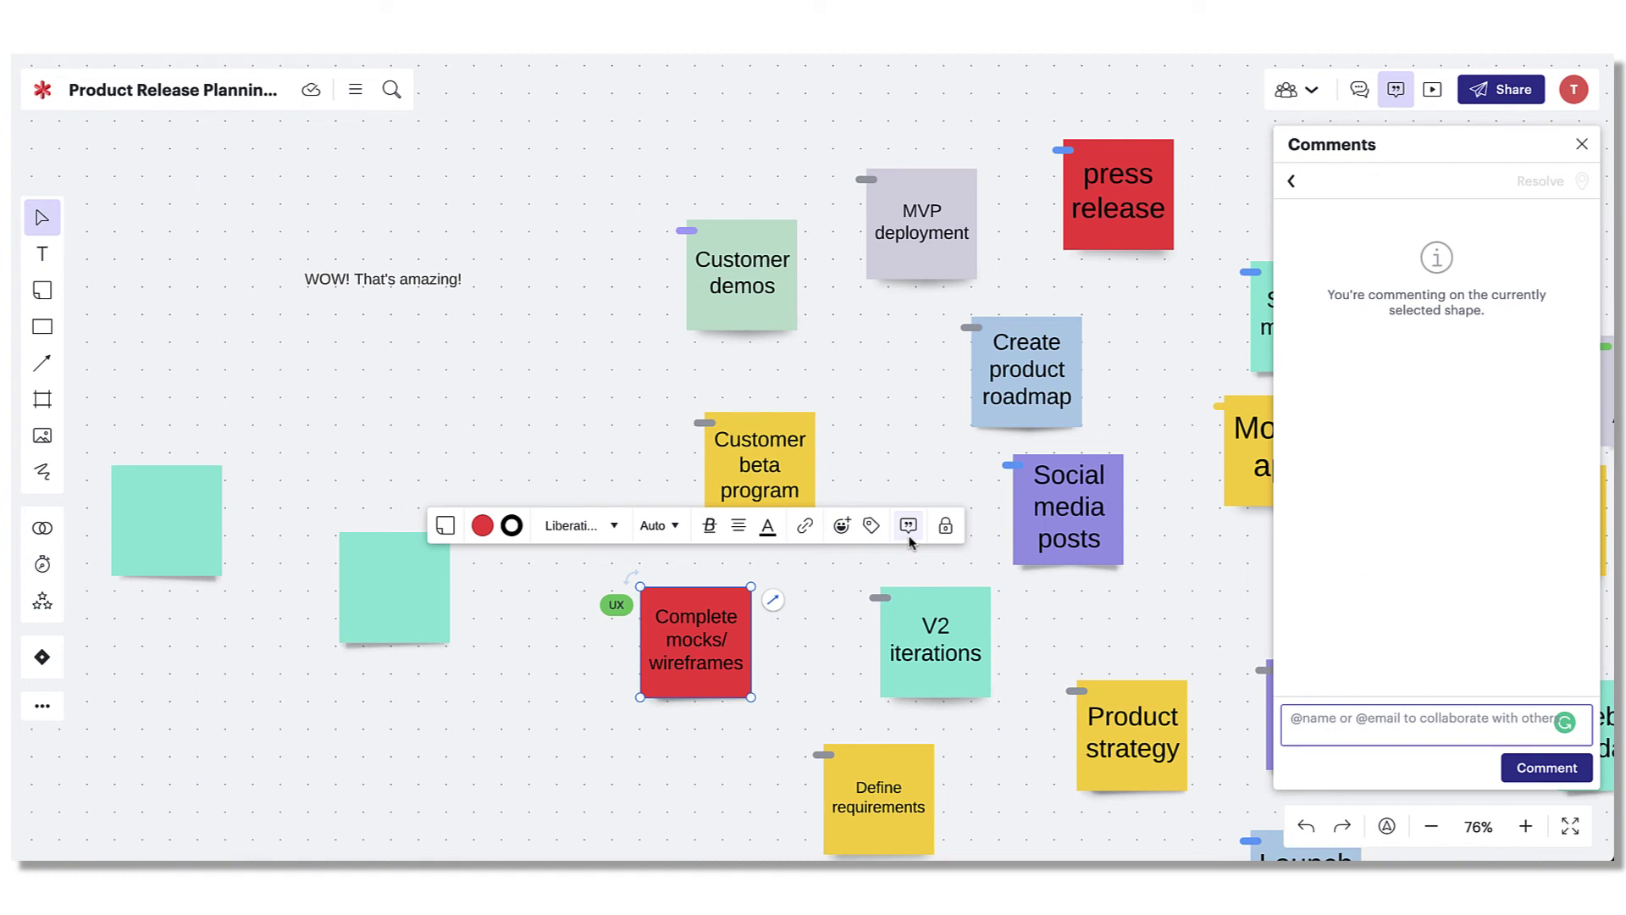
type("@aw")
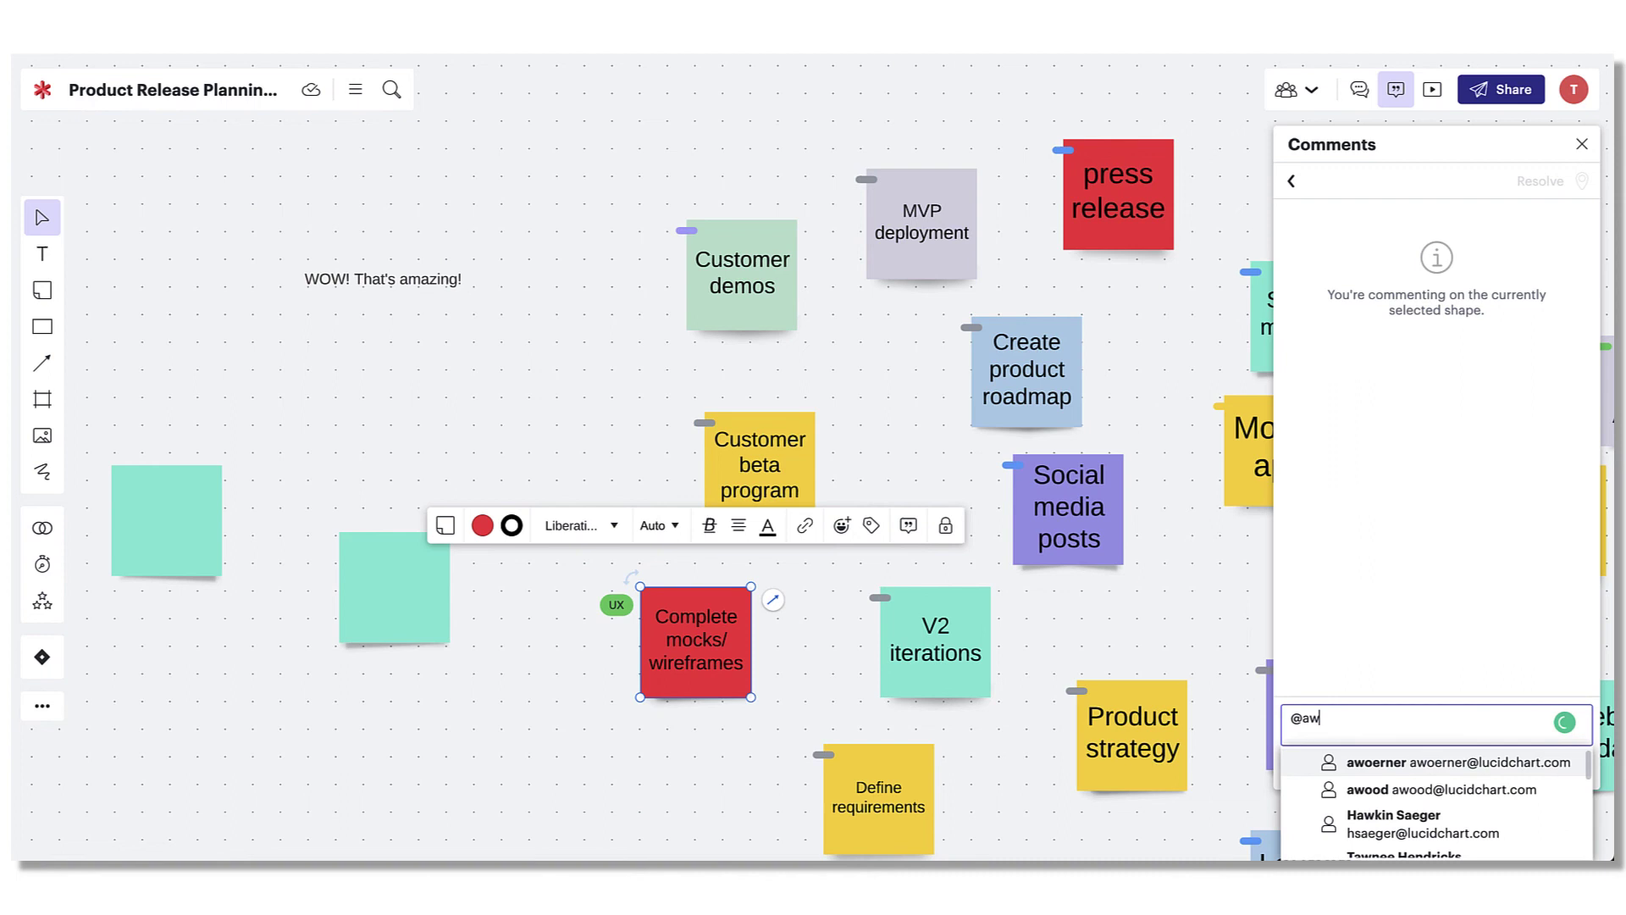
type("are")
left_click(1460, 762)
type("W")
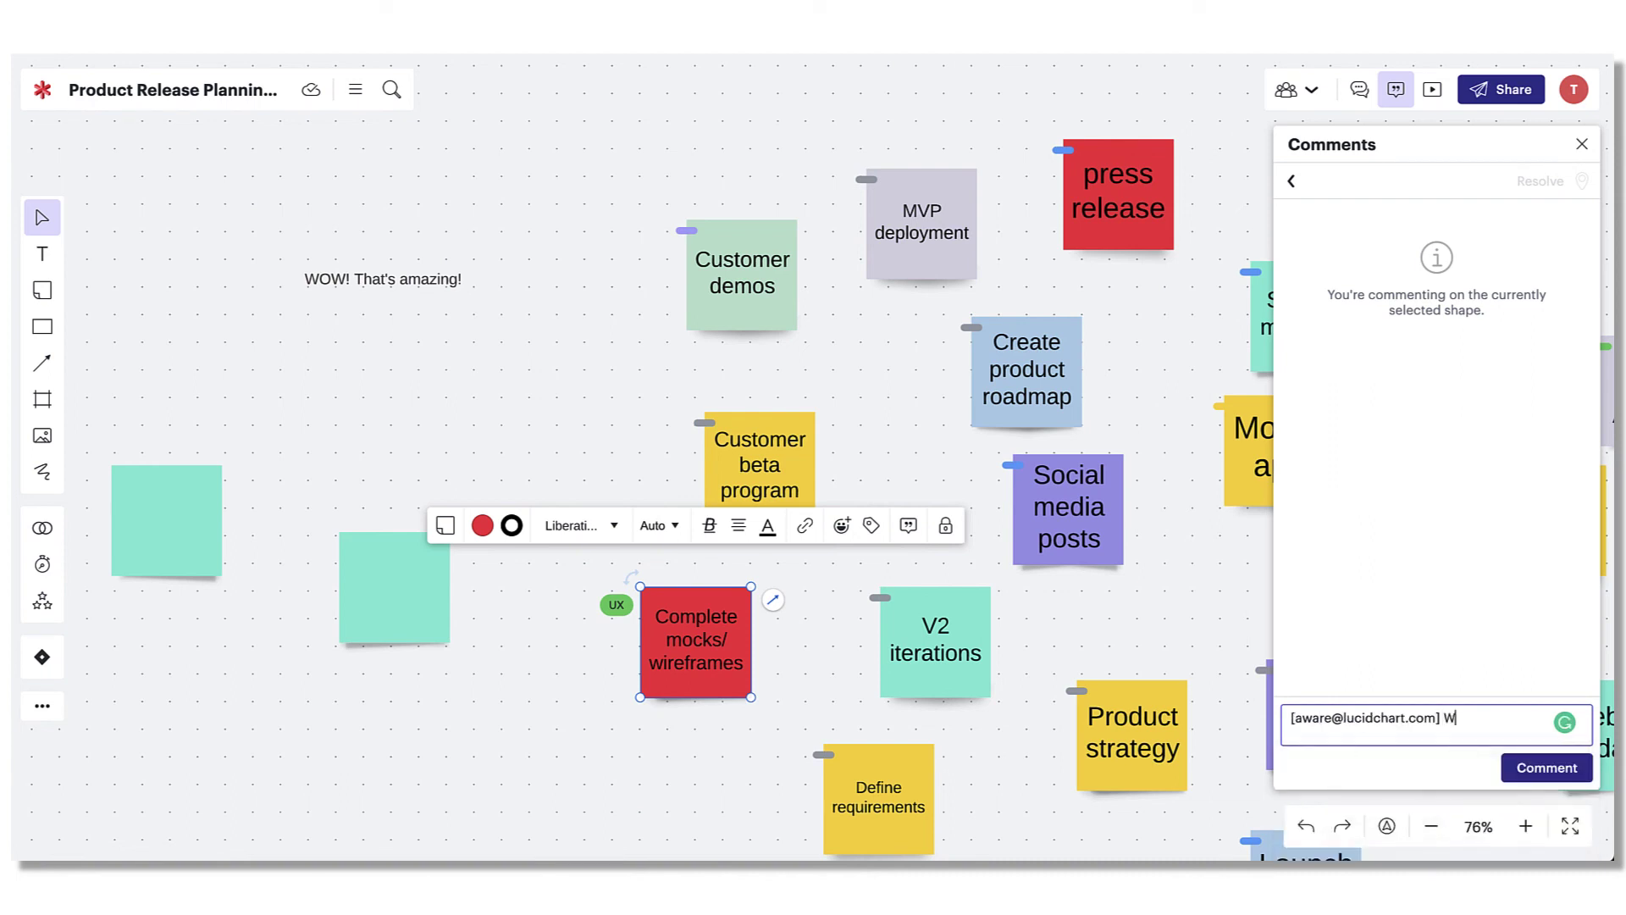
type("e may need help on these!! Let's check with mar")
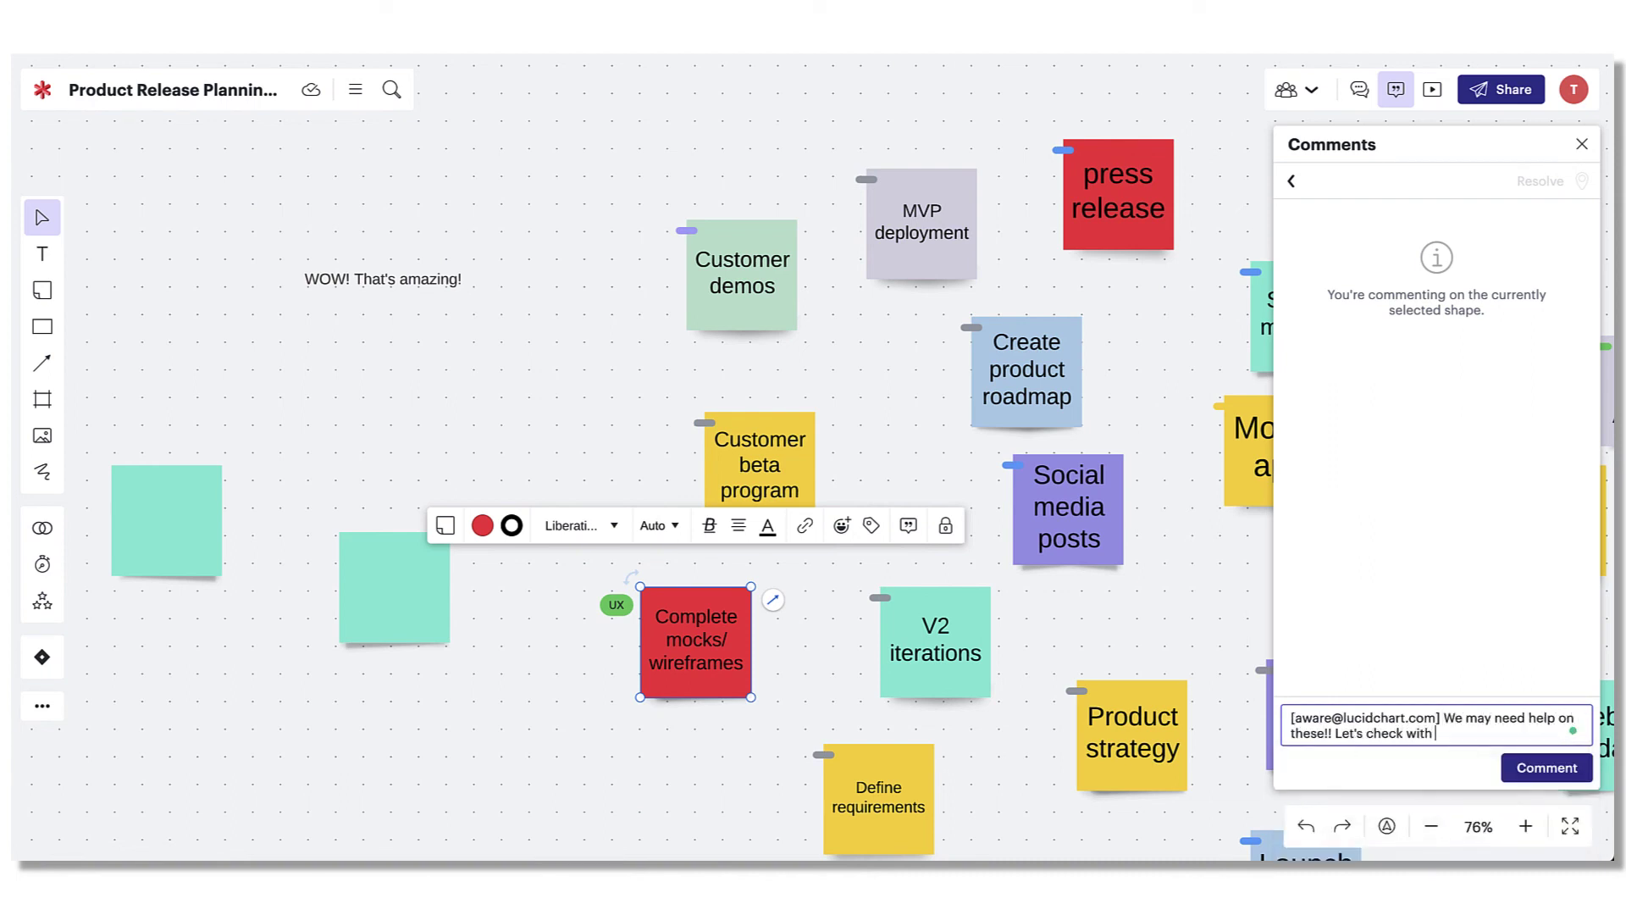
type("keting!")
left_click(1546, 767)
Close comments and delete the two blank teal notes and the 'WOW! That's amazing!' text.
left_click(1581, 144)
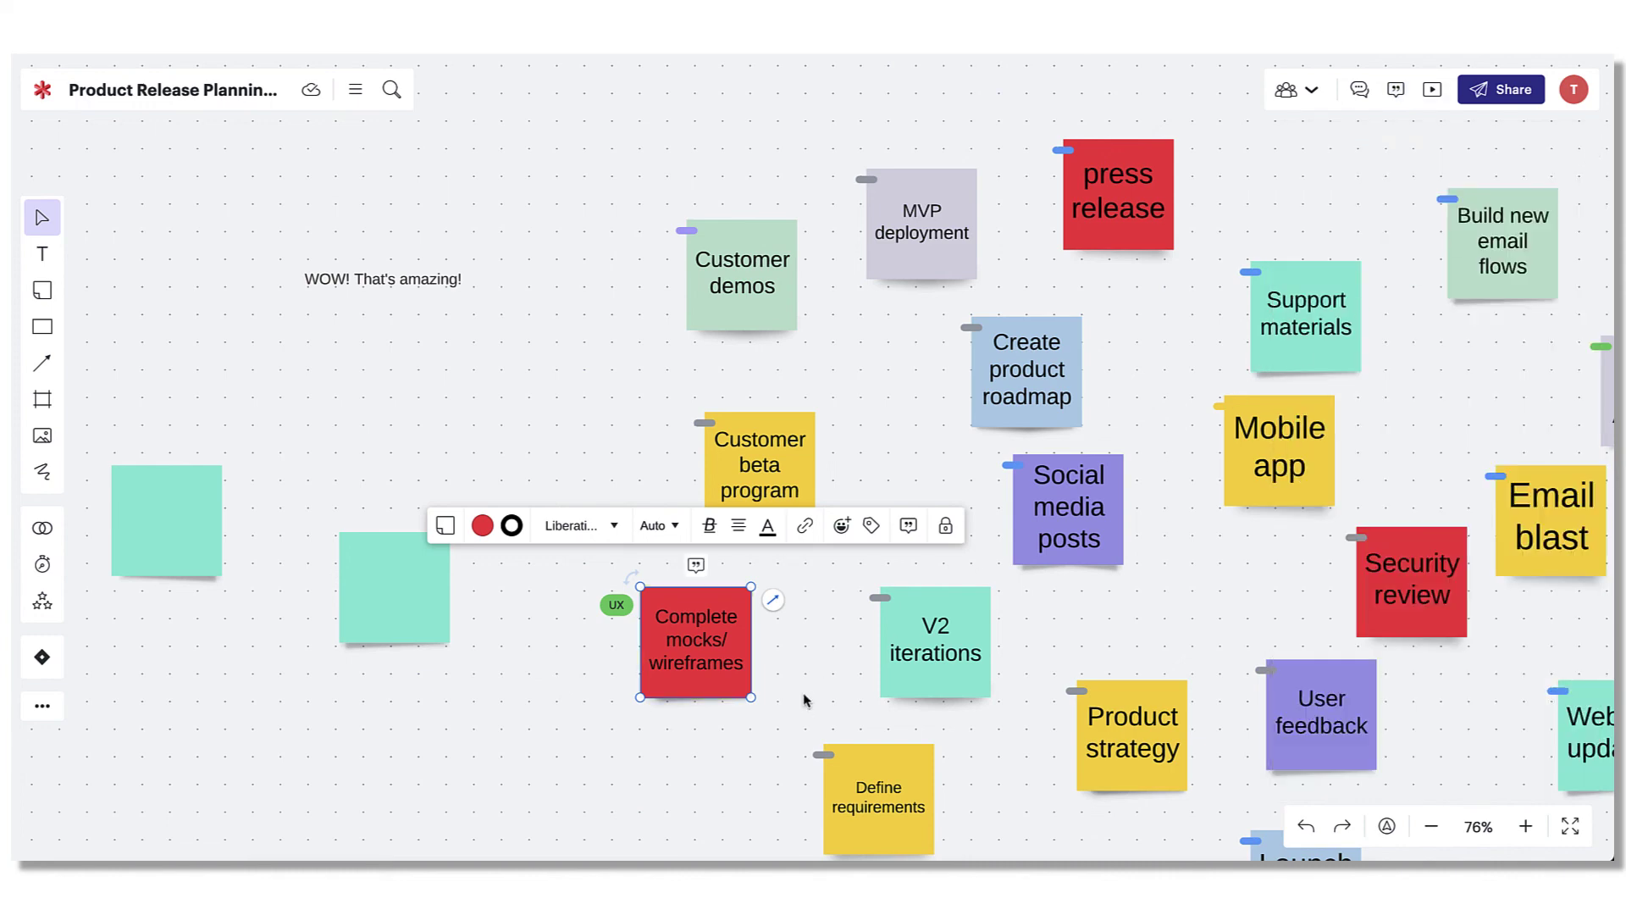
left_click(777, 718)
scroll(1065, 525, "down", 5)
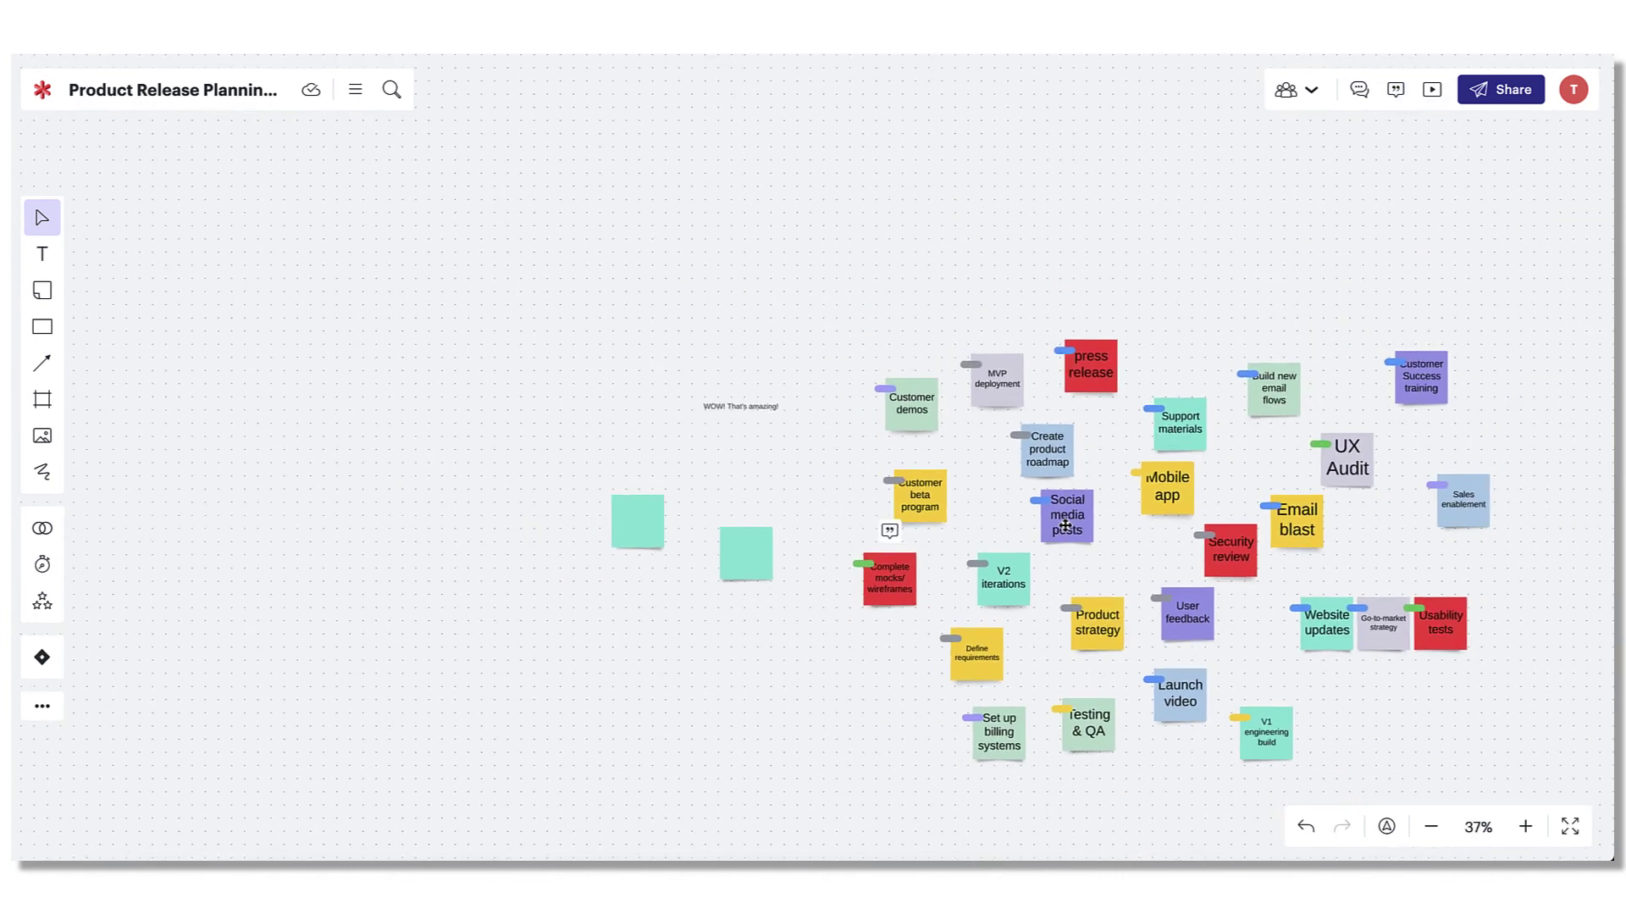
key("ctrl+plus")
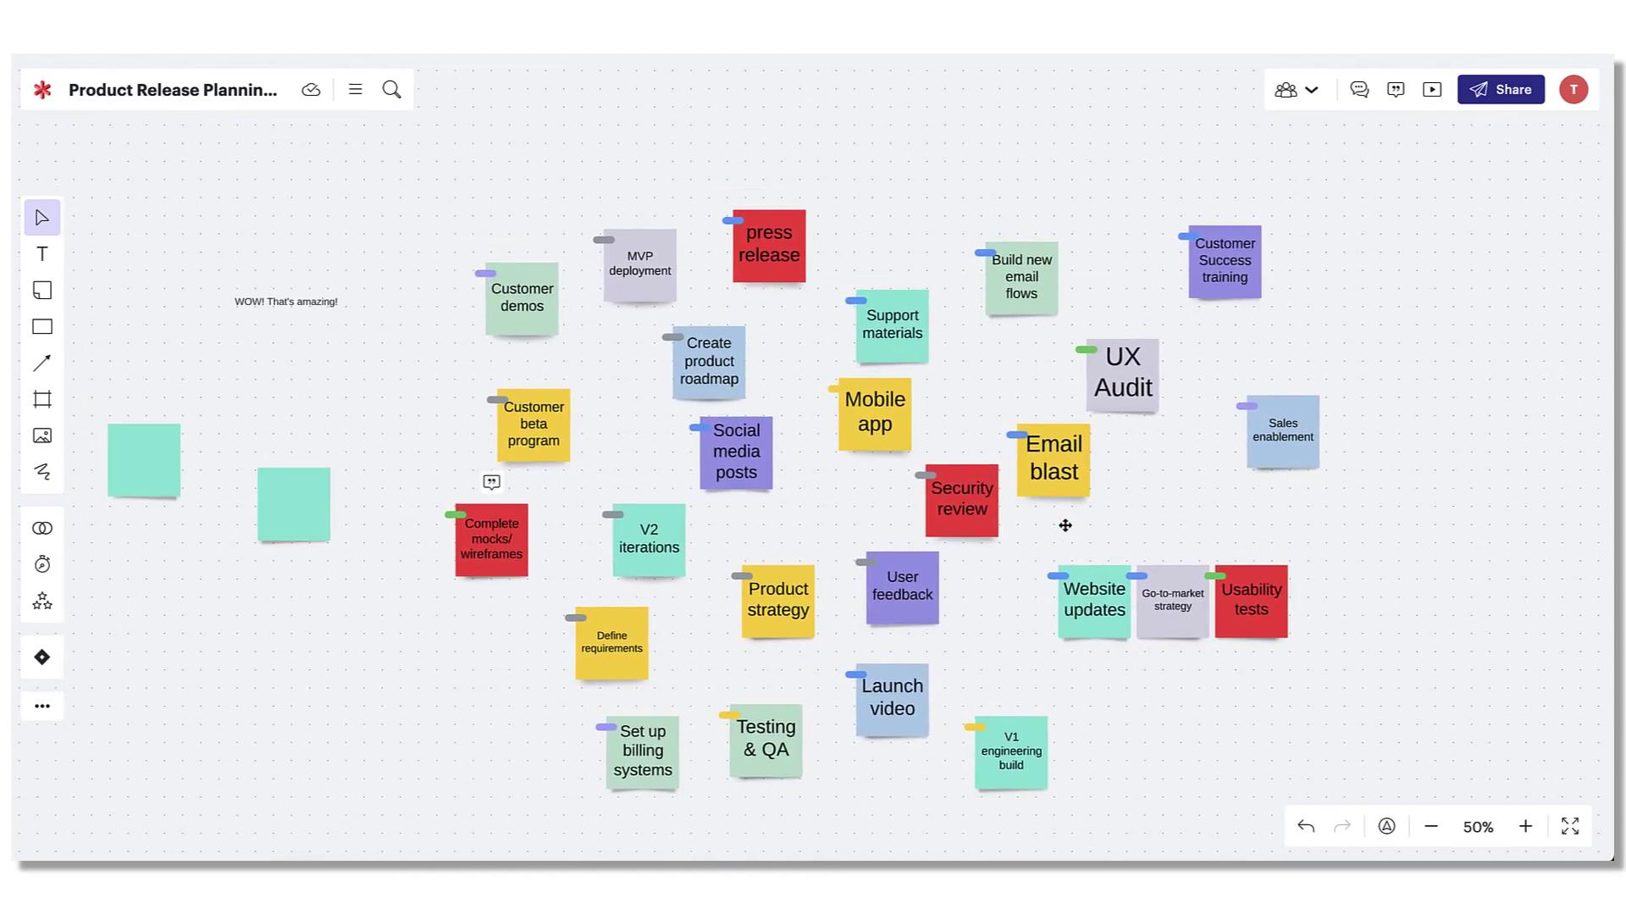
left_click_drag(364, 536, 72, 436)
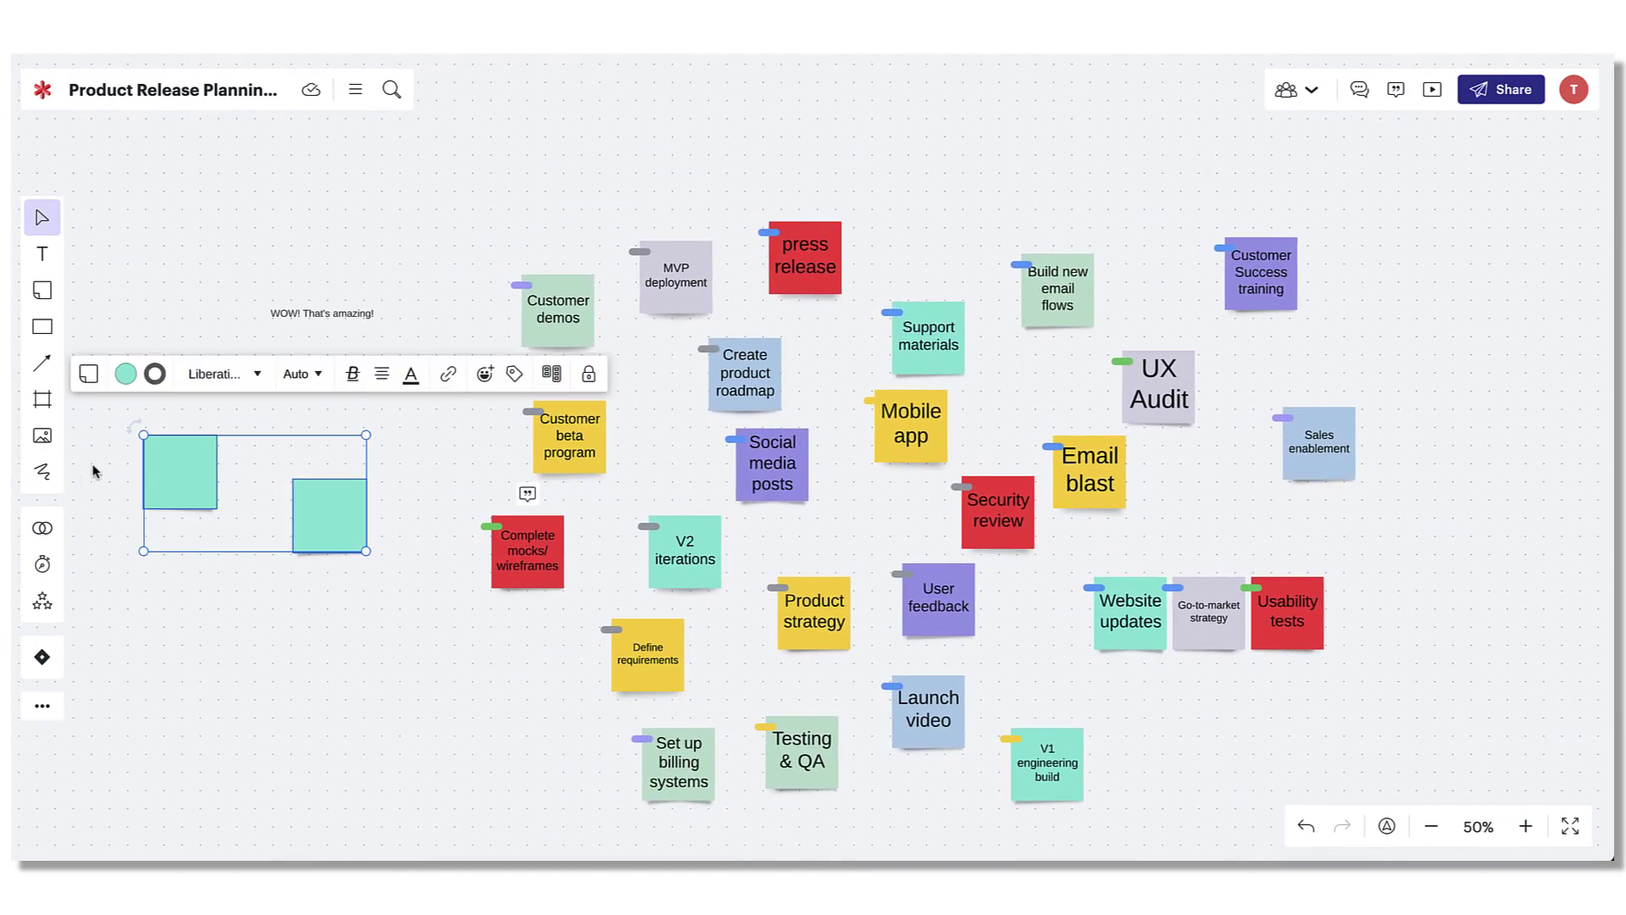
key("Delete")
left_click(323, 318)
key("Delete")
scroll(472, 562, "right", 3)
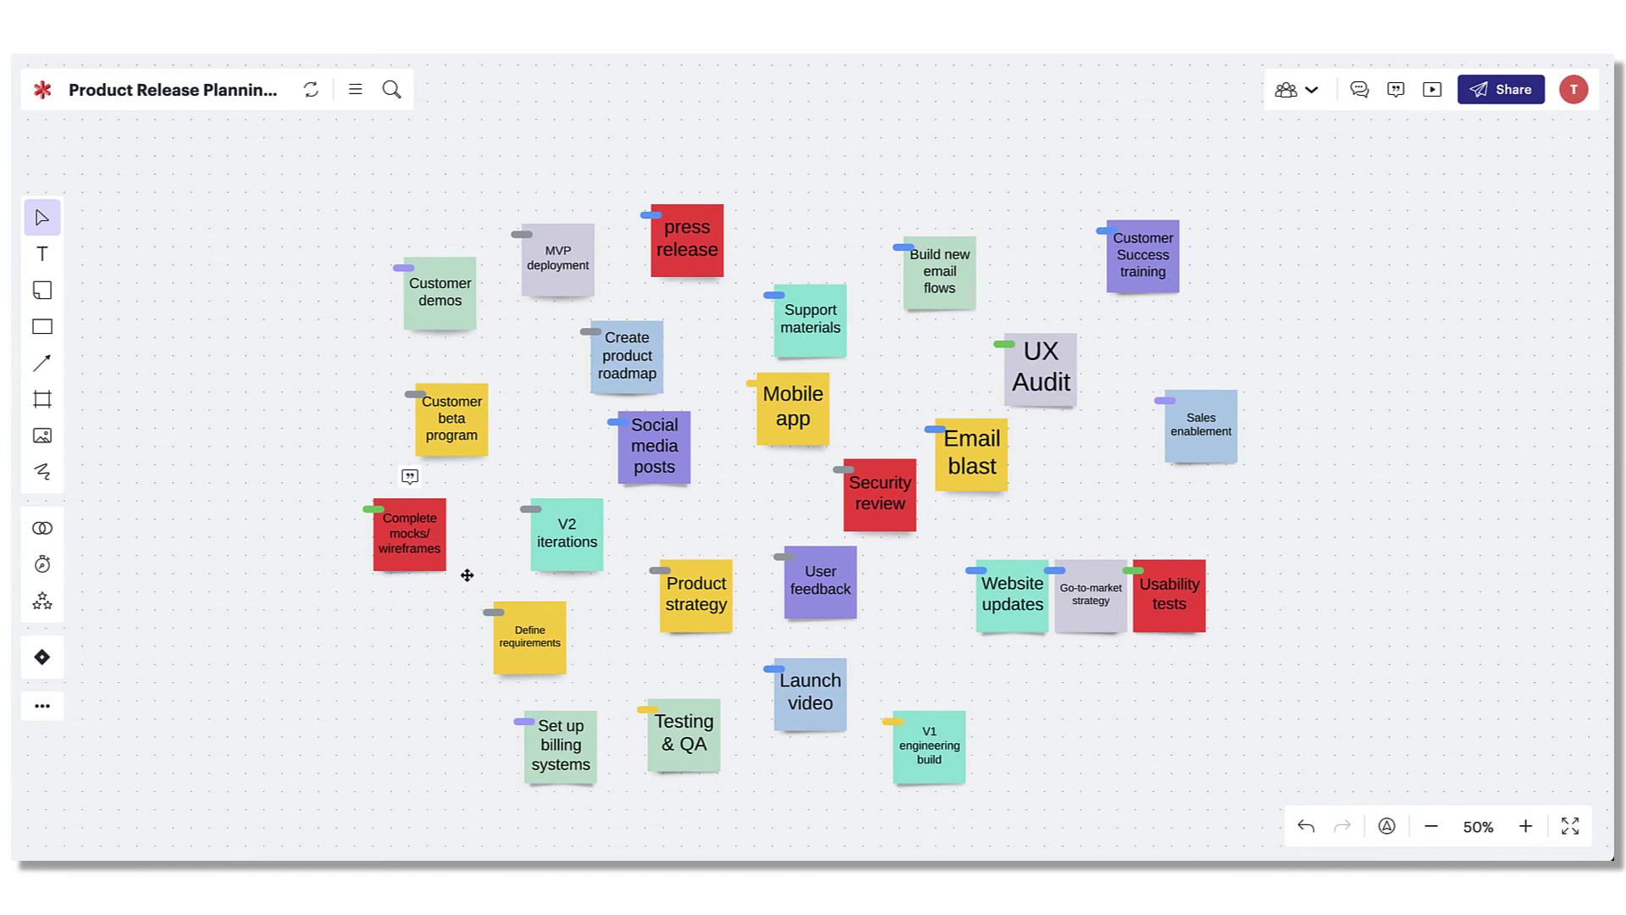